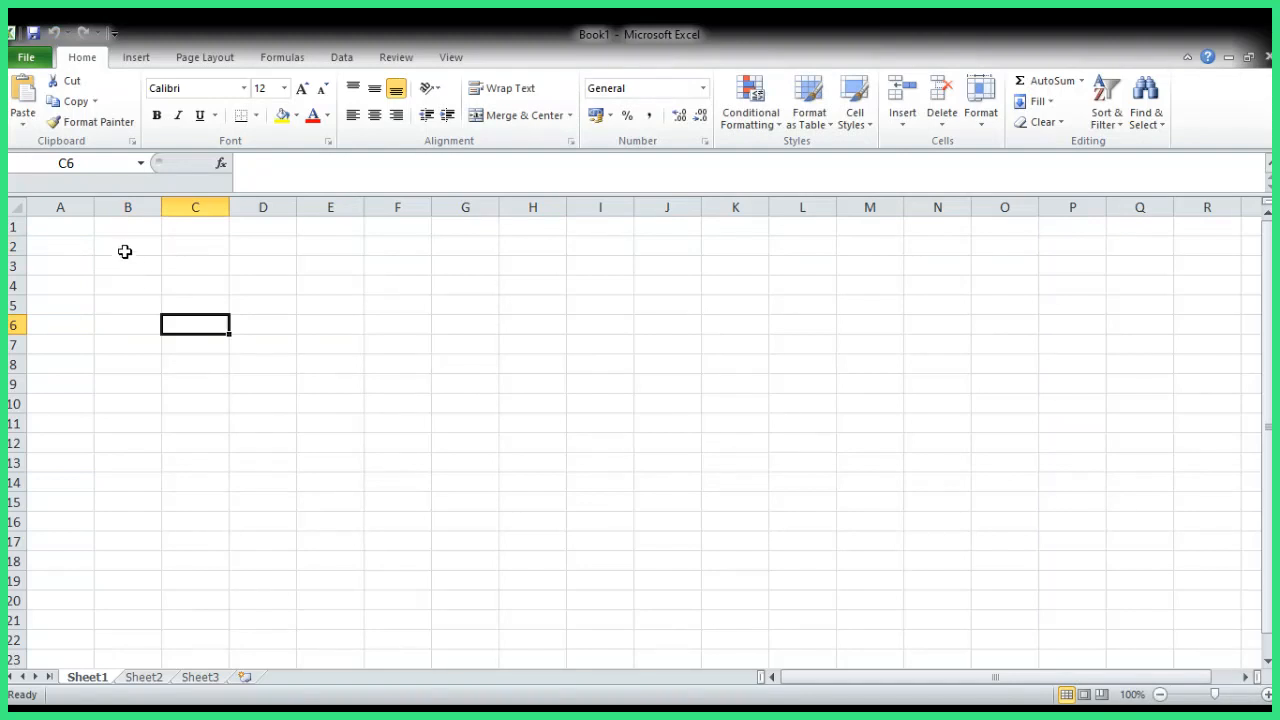
- Merge and center cells B2:H3 and enter the title "GJAMES THE ANALYST" in the merged cell
{"action": "left_click_drag", "start_coordinate": [124, 247], "coordinate": [503, 261]}
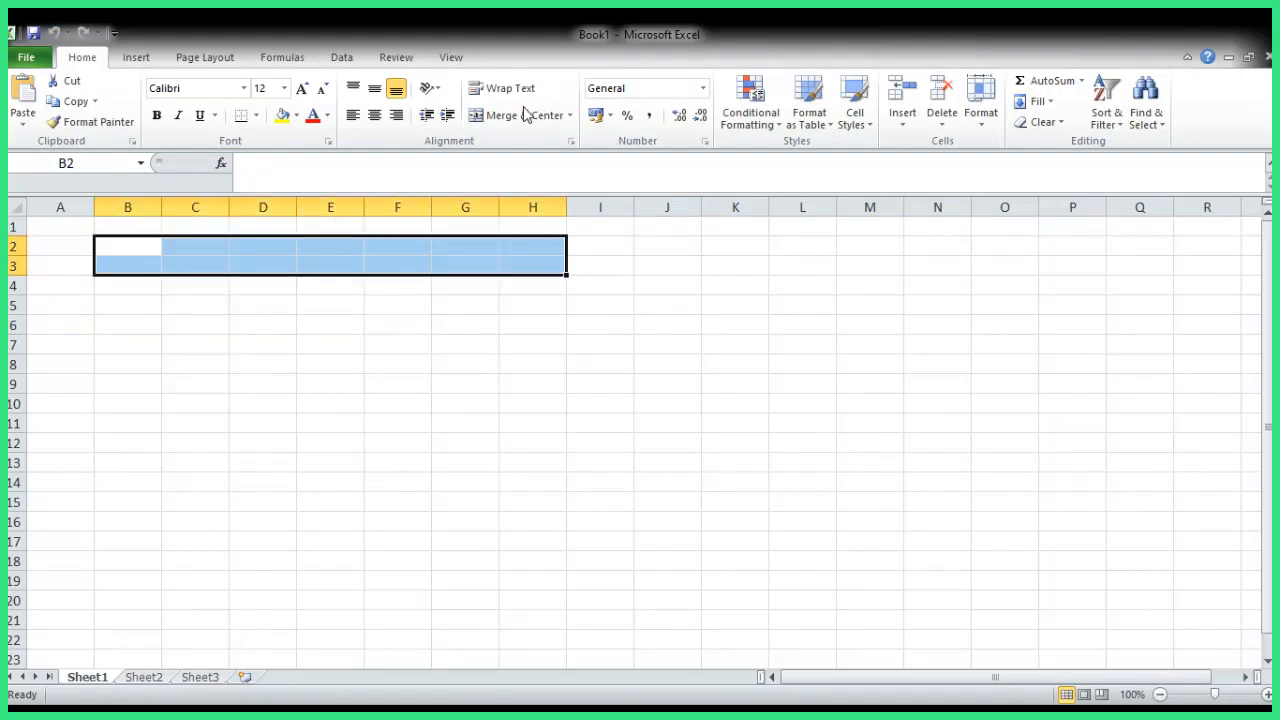
{"action": "left_click", "coordinate": [509, 116]}
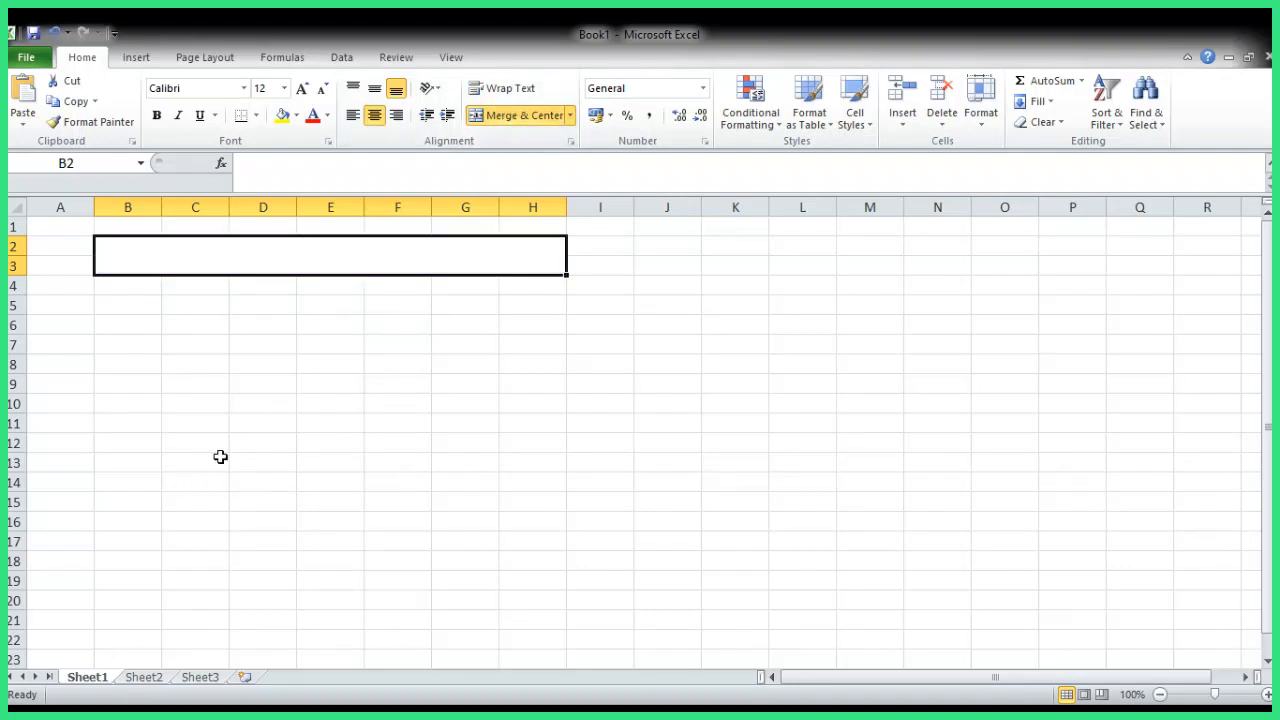
{"action": "left_click", "coordinate": [286, 165]}
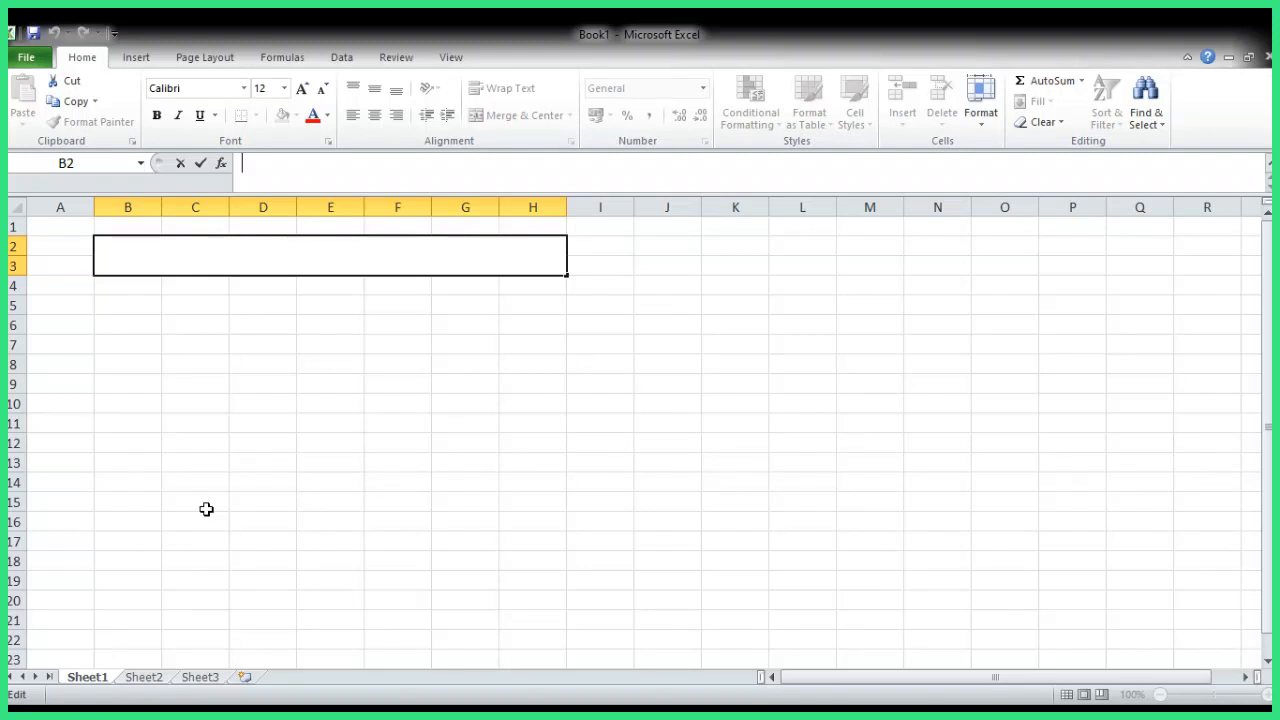
{"action": "type", "text": "GJAMES"}
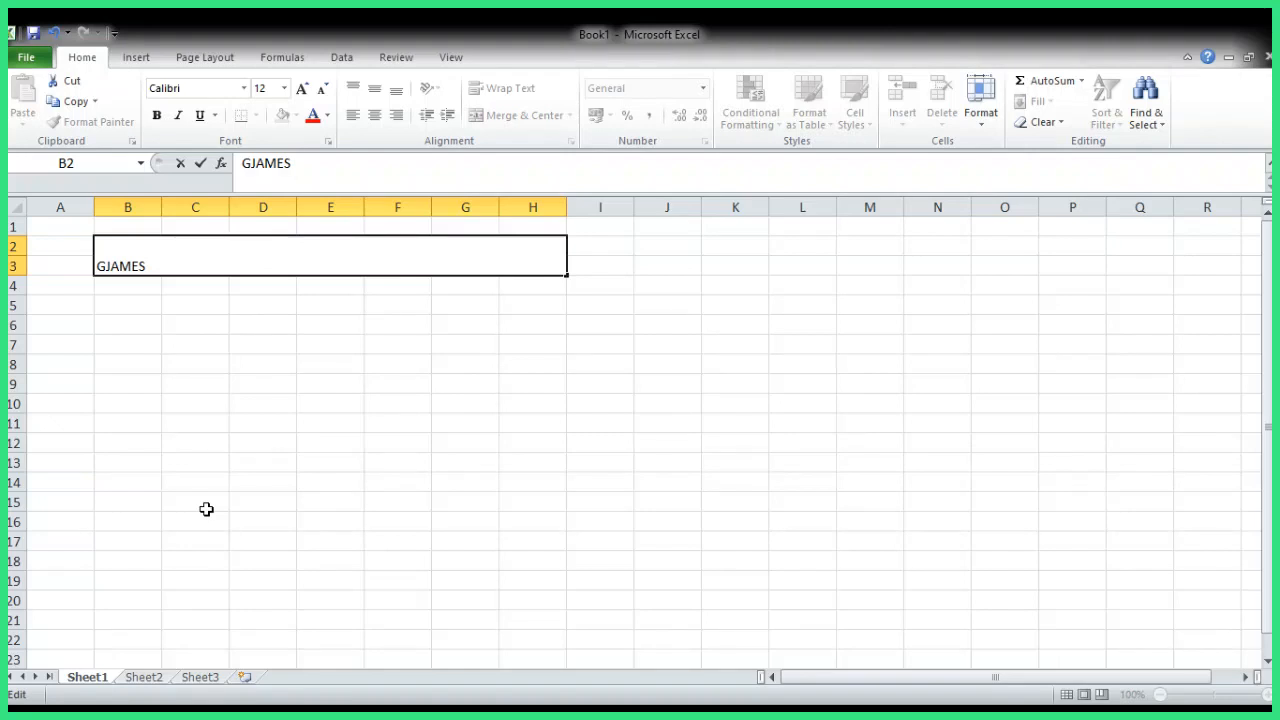
{"action": "type", "text": " THE ANALYS"}
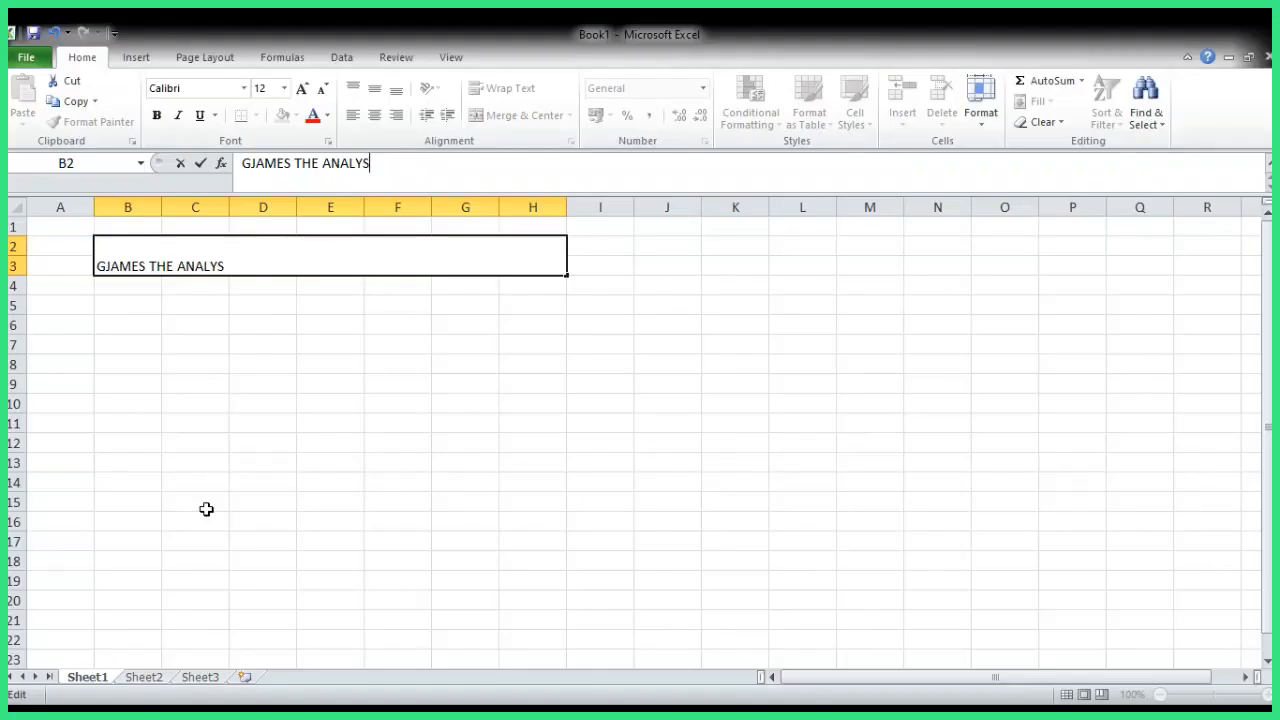
{"action": "type", "text": "T"}
{"action": "key", "text": "Return"}
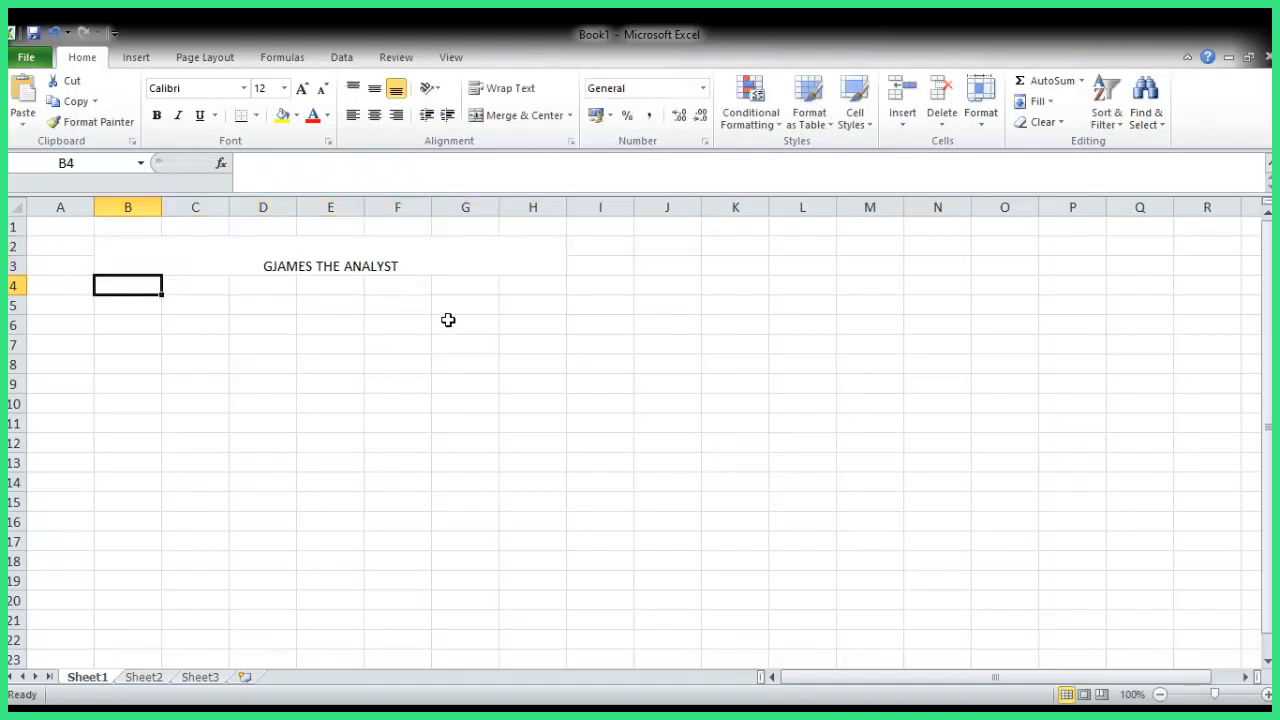
- Make the merged title bold and set its font size to 28
{"action": "left_click", "coordinate": [437, 263]}
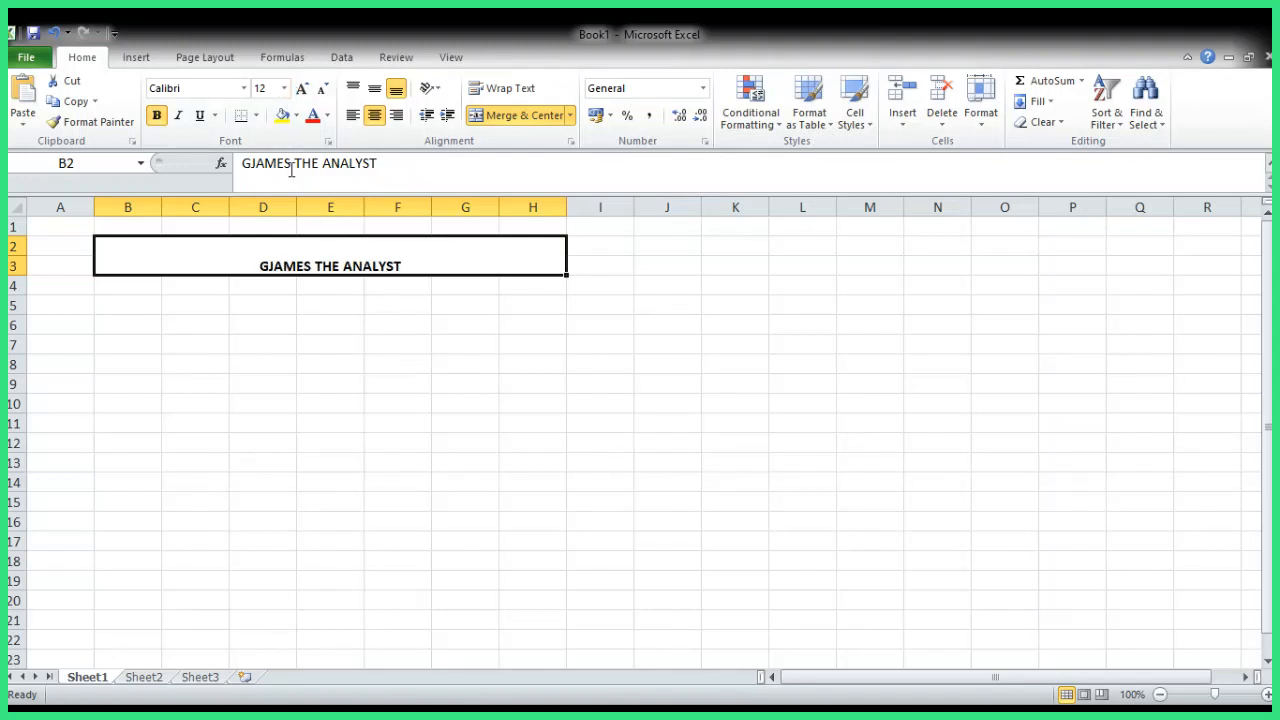
{"action": "left_click", "coordinate": [285, 94]}
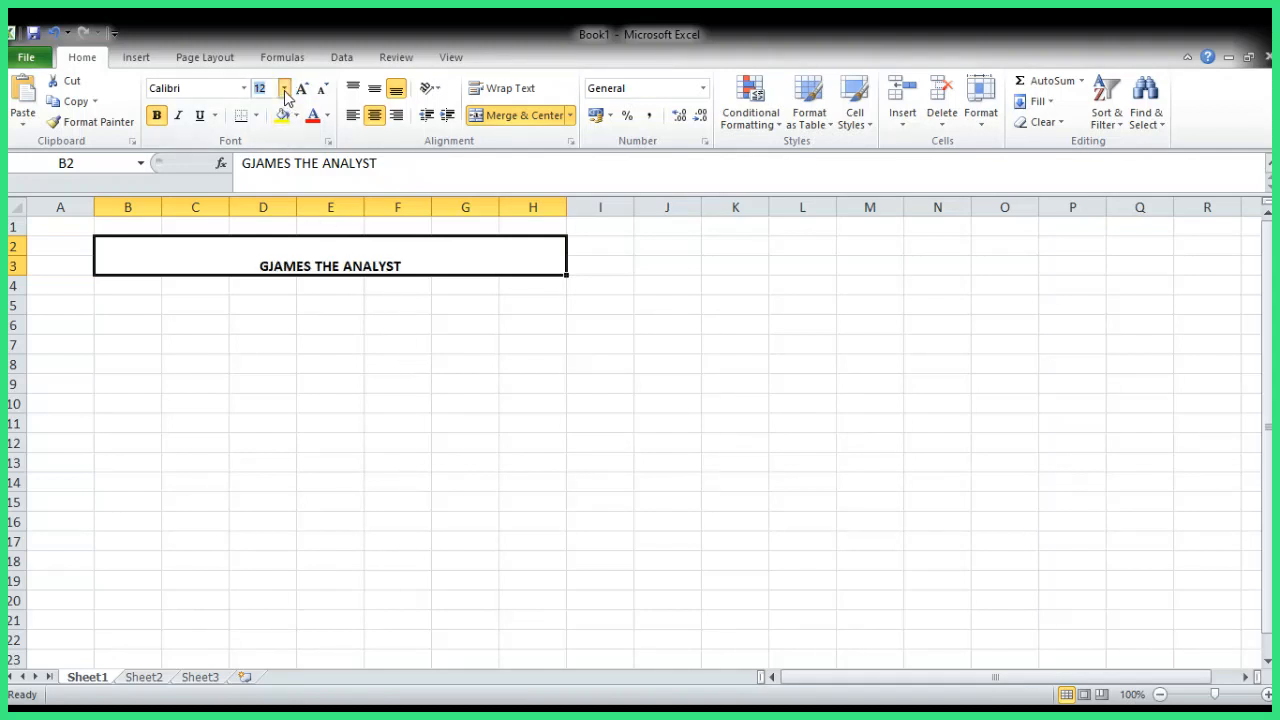
{"action": "left_click", "coordinate": [266, 308]}
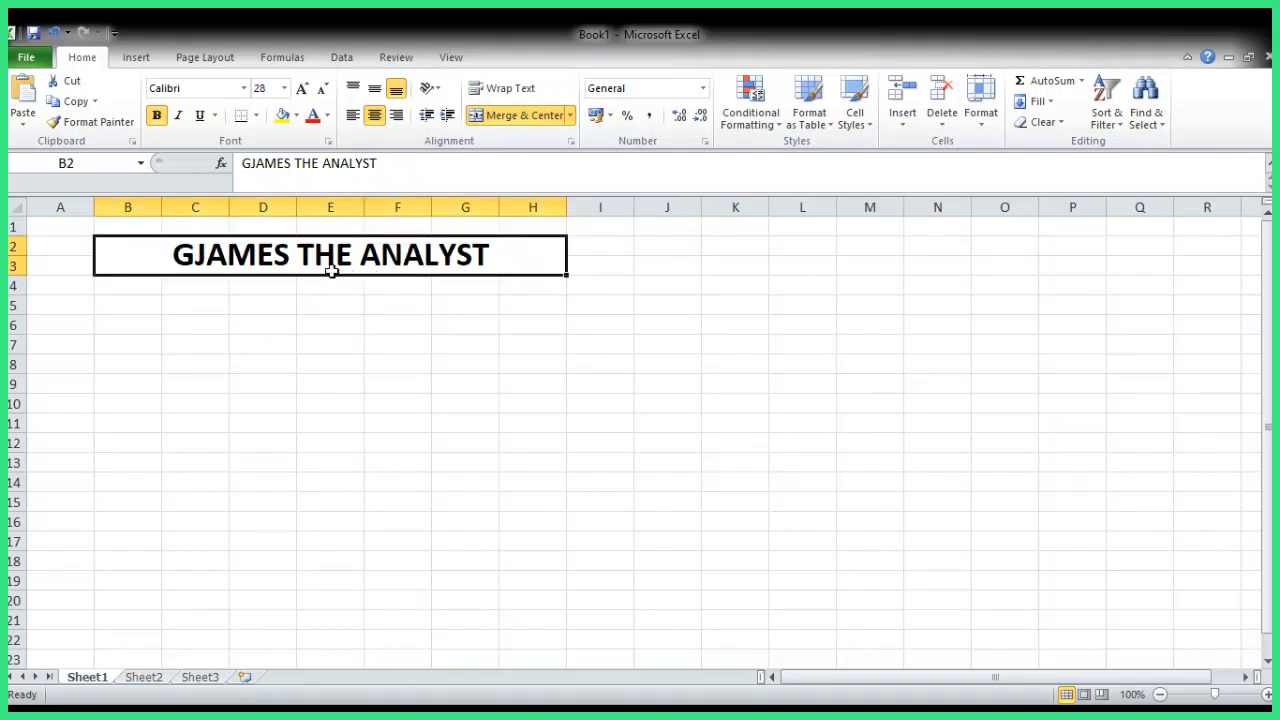
- Extend the title in the merged cell to read "GJAMES THE ANALYST LTD."
{"action": "double_click", "coordinate": [515, 259]}
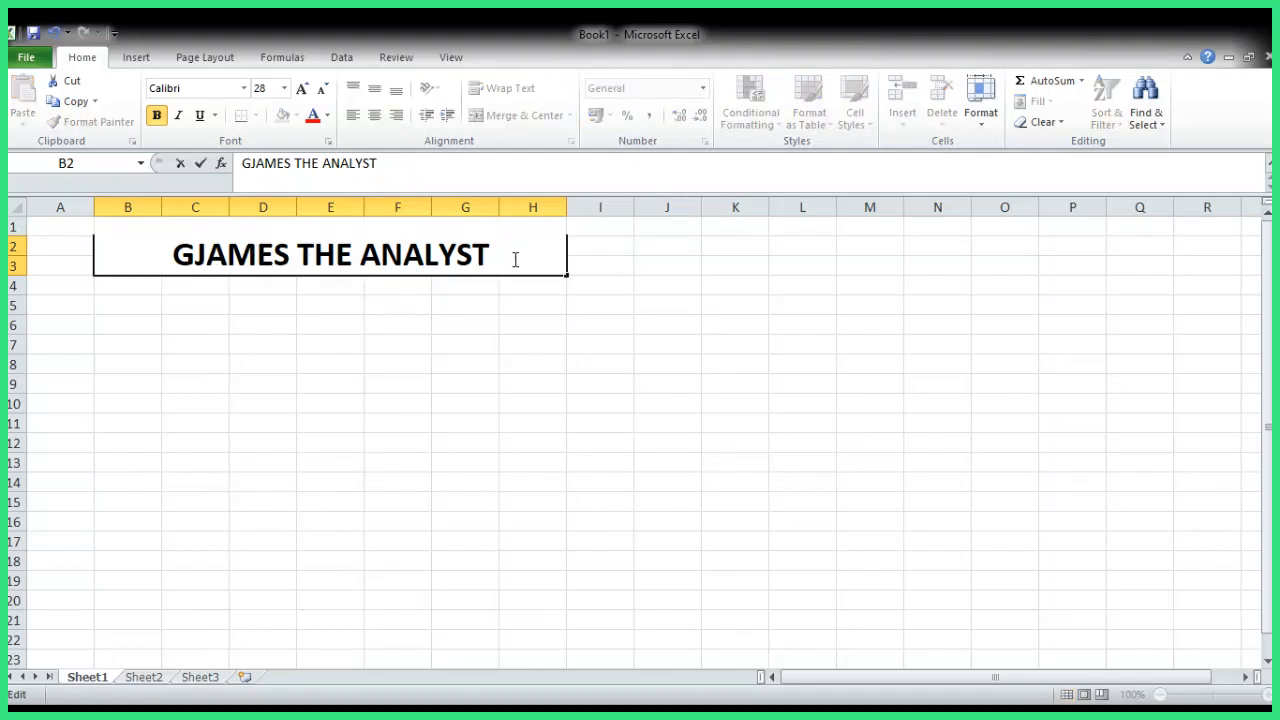
{"action": "type", "text": "LGTD."}
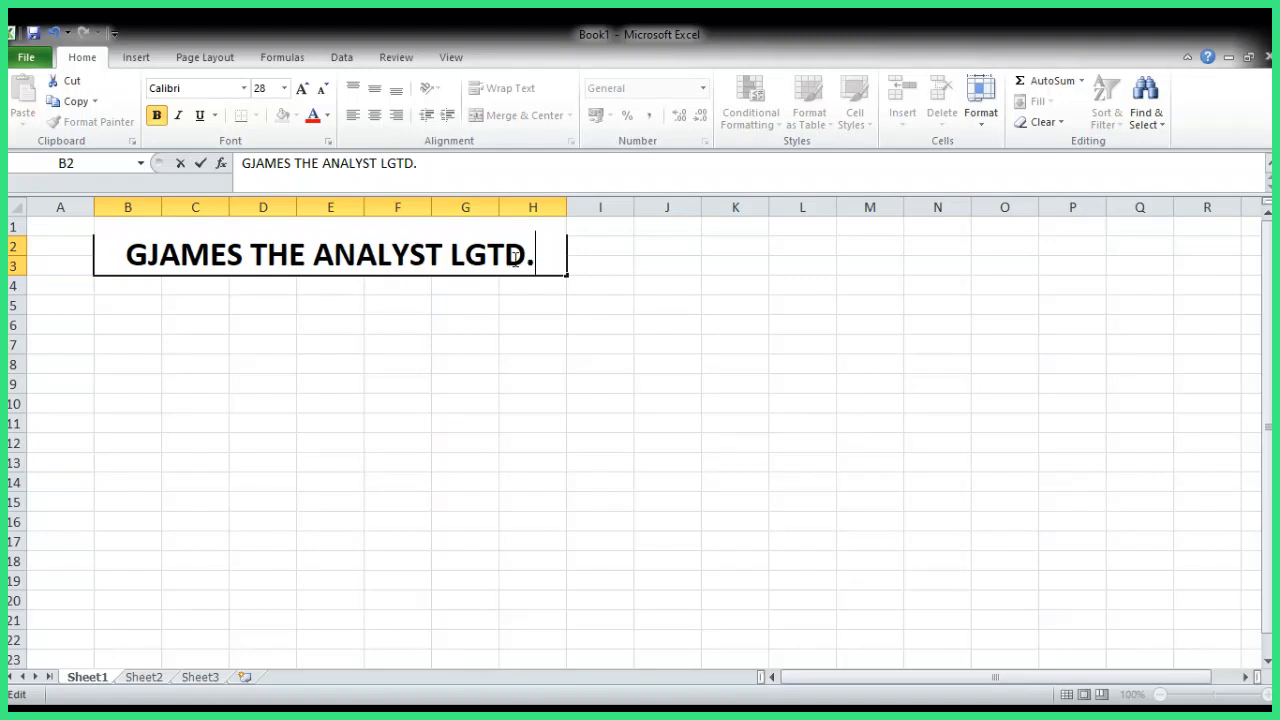
{"action": "key", "text": "BackSpace"}
{"action": "key", "text": "BackSpace"}
{"action": "key", "text": "BackSpace"}
{"action": "key", "text": "BackSpace"}
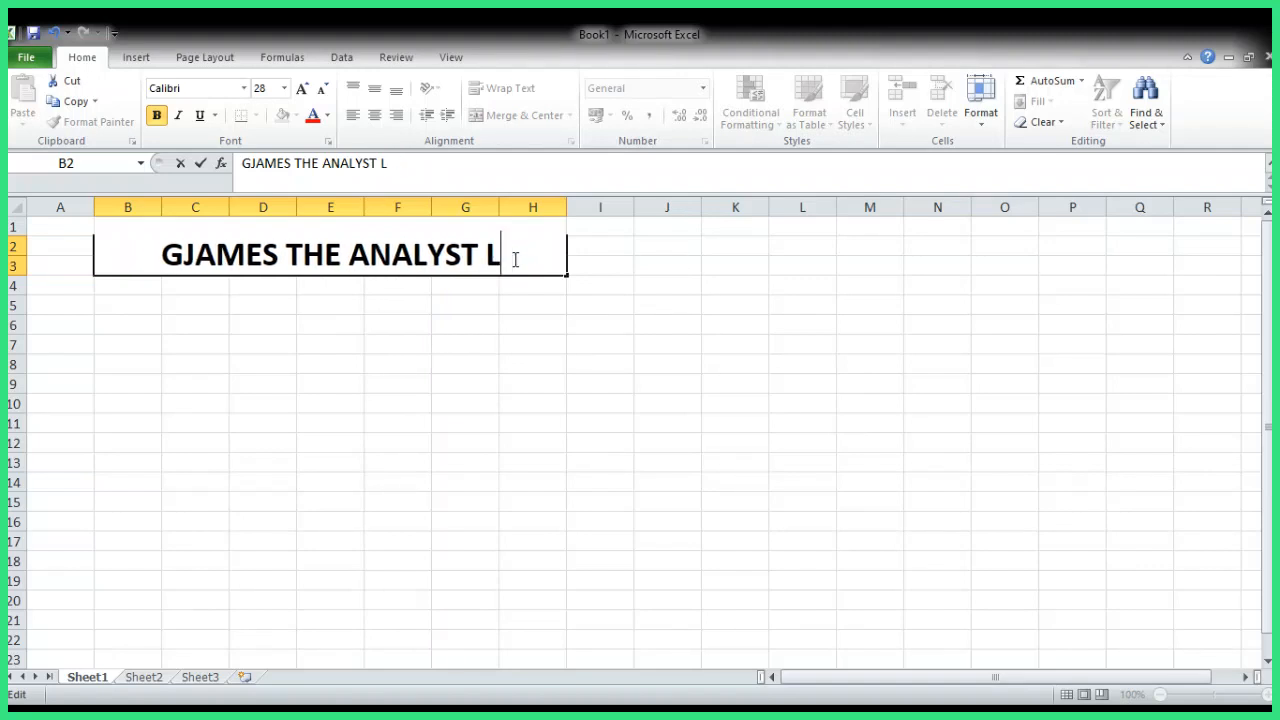
{"action": "type", "text": "TD."}
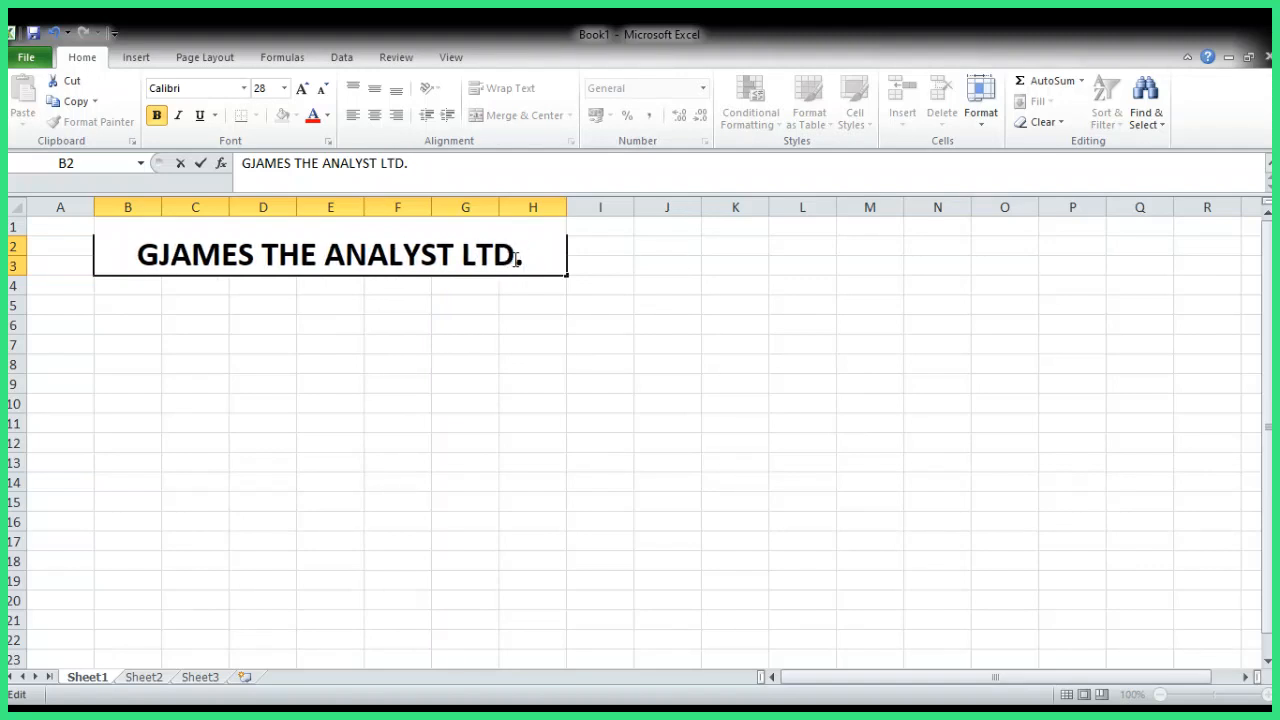
{"action": "key", "text": "Return"}
{"action": "left_click", "coordinate": [567, 655]}
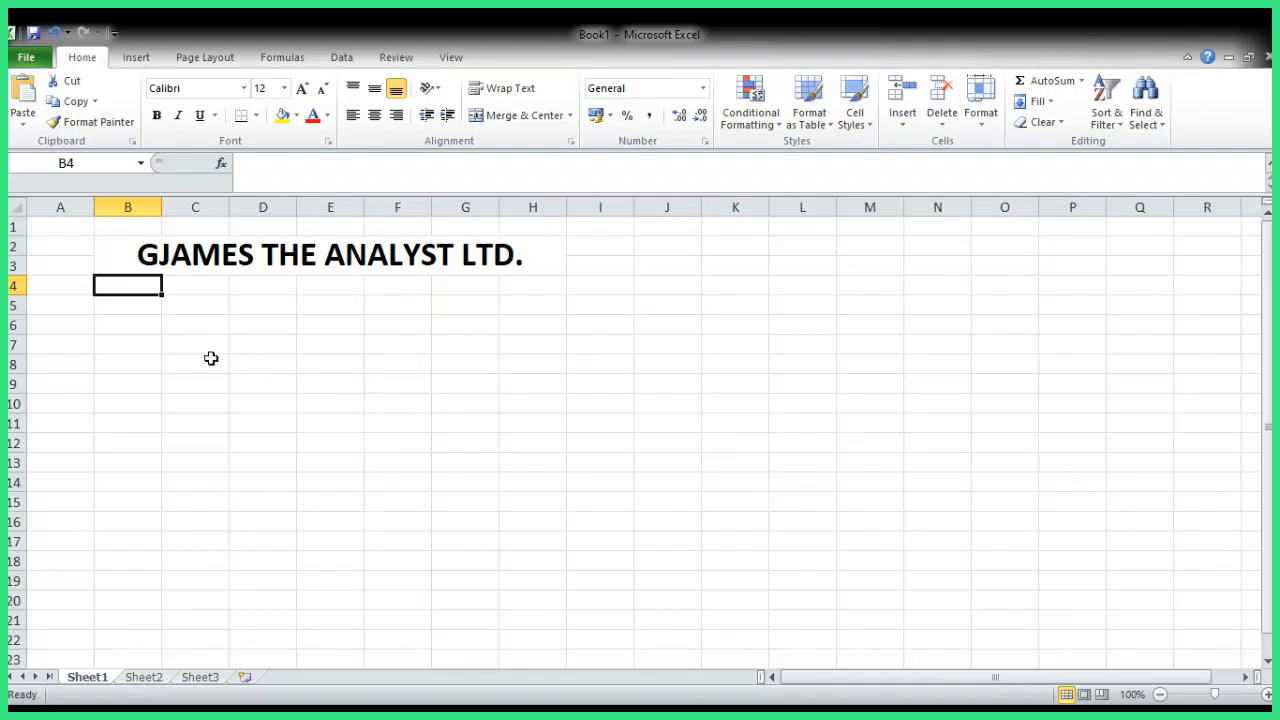
- Enter the labels DATE in cell B5 and DESCRIPTION in cell B6
{"action": "left_click", "coordinate": [143, 300]}
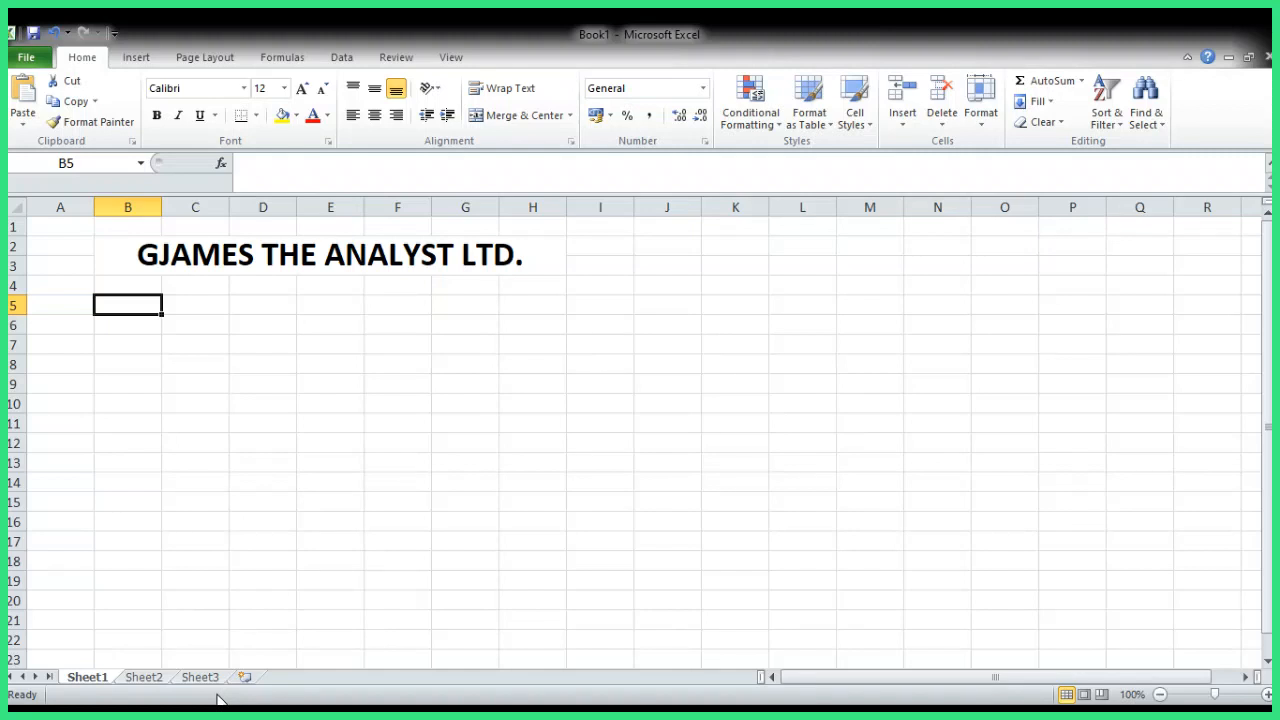
{"action": "type", "text": "DATE"}
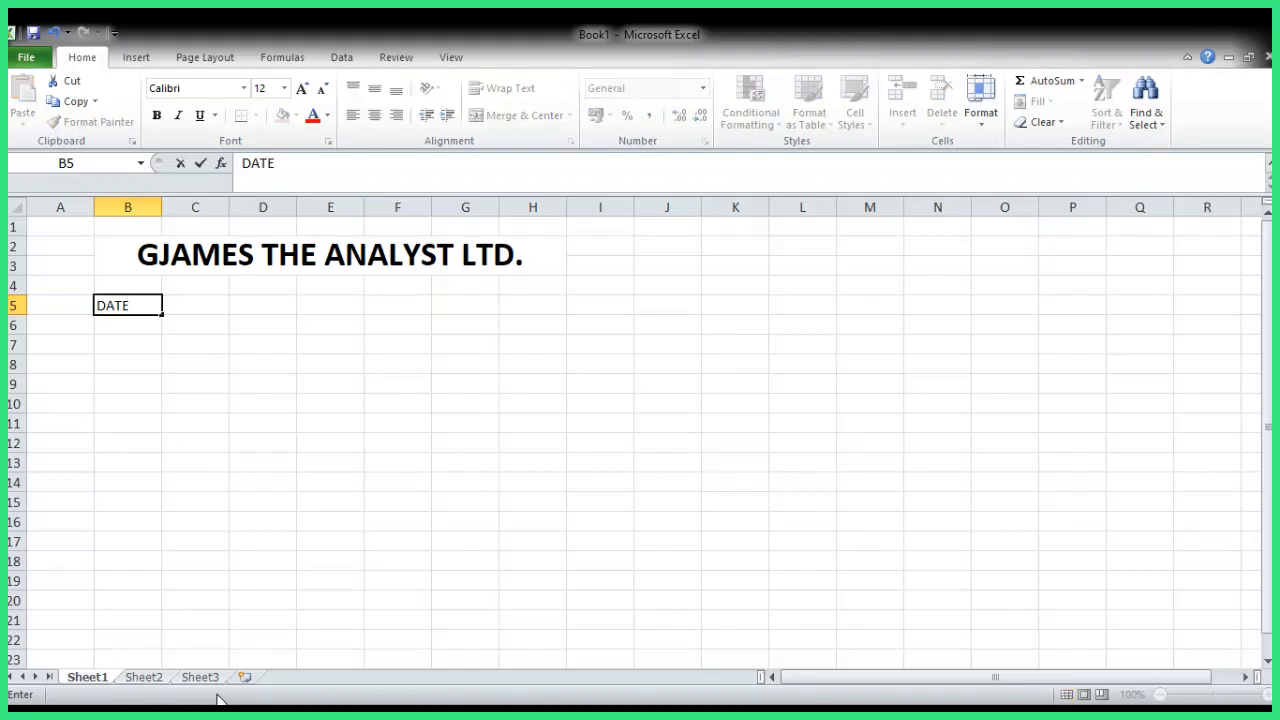
{"action": "key", "text": "Return"}
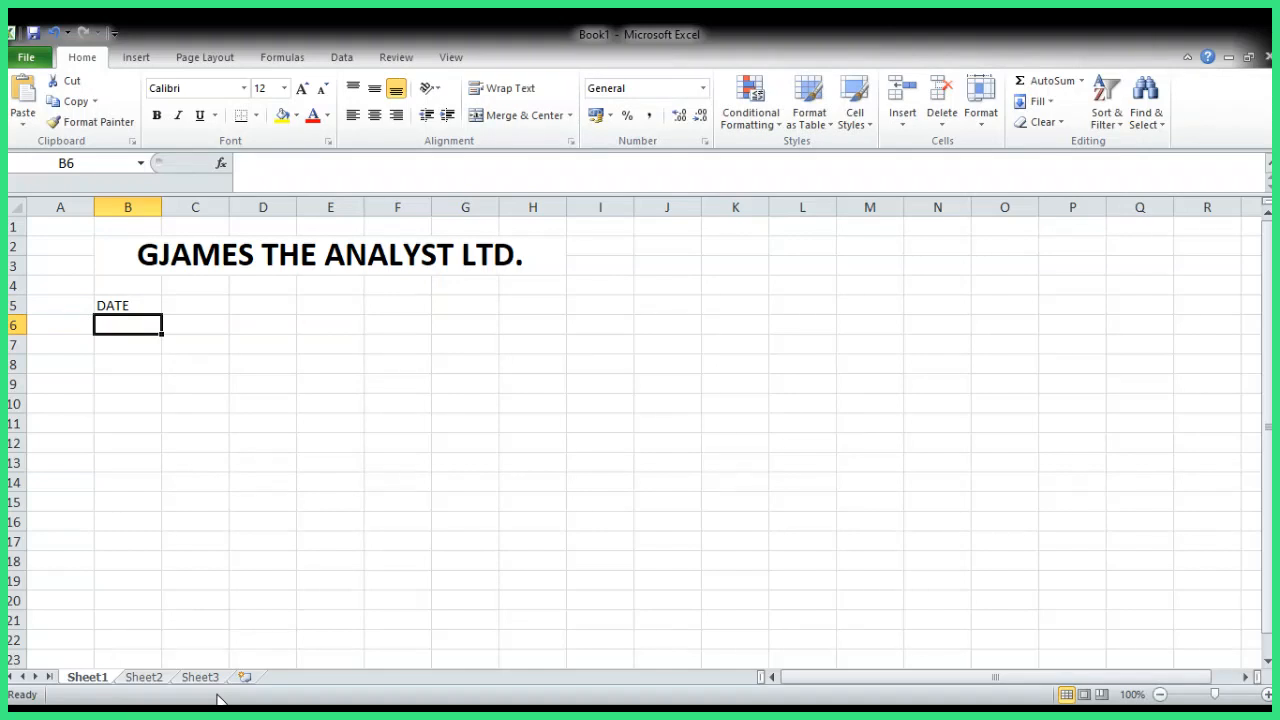
{"action": "type", "text": "DESCR"}
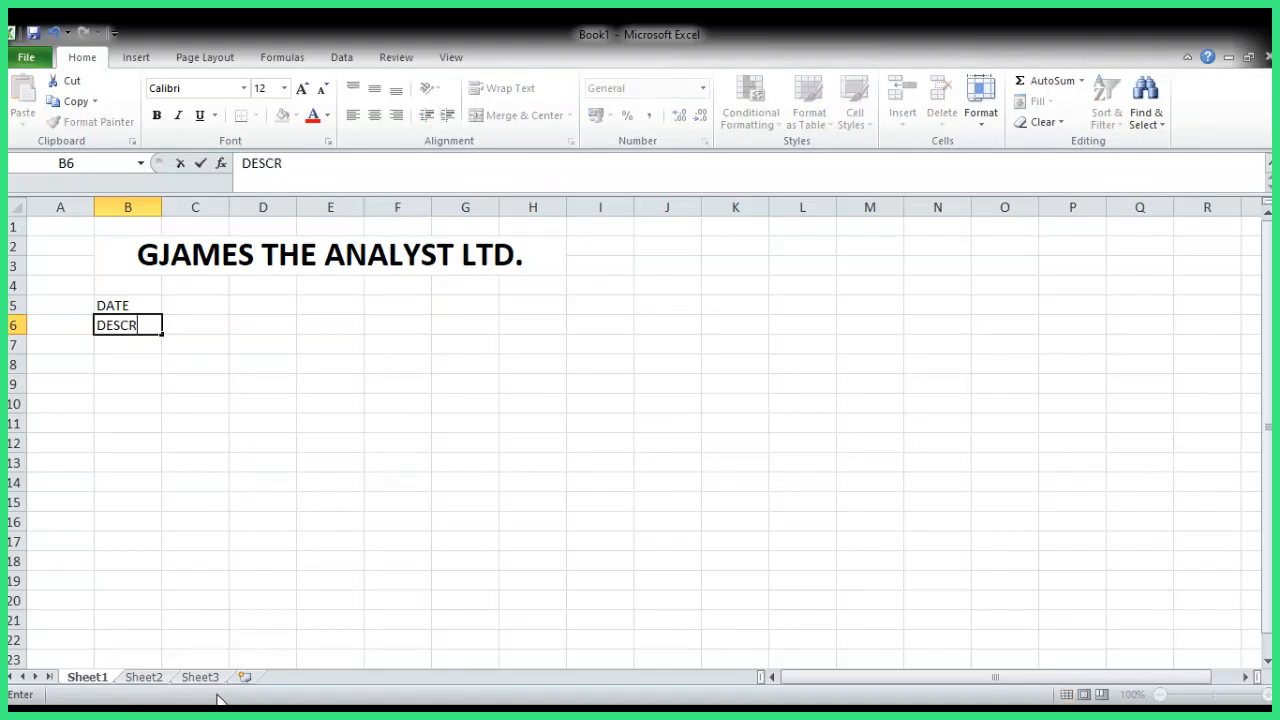
{"action": "type", "text": "IPTION"}
{"action": "key", "text": "Return"}
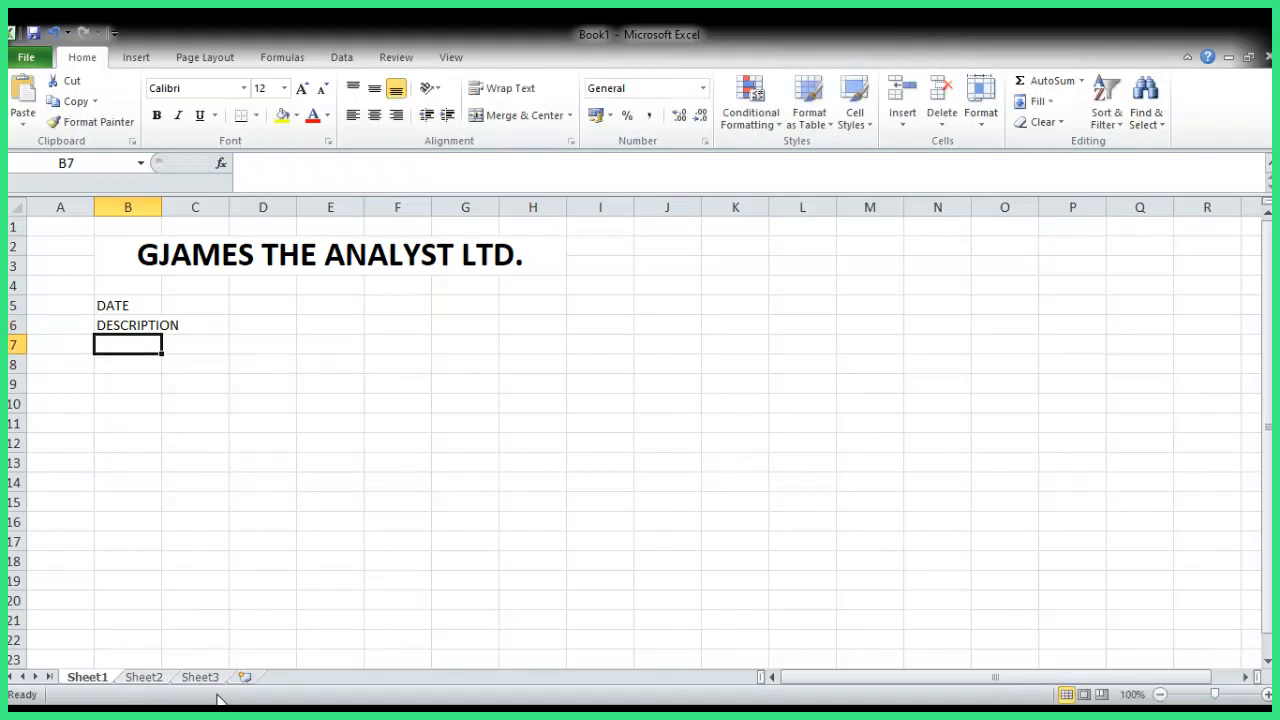
- Enter the labels "INVOICE NO.:" in cell B7 and QTY in cell B8
{"action": "type", "text": "INVOICE"}
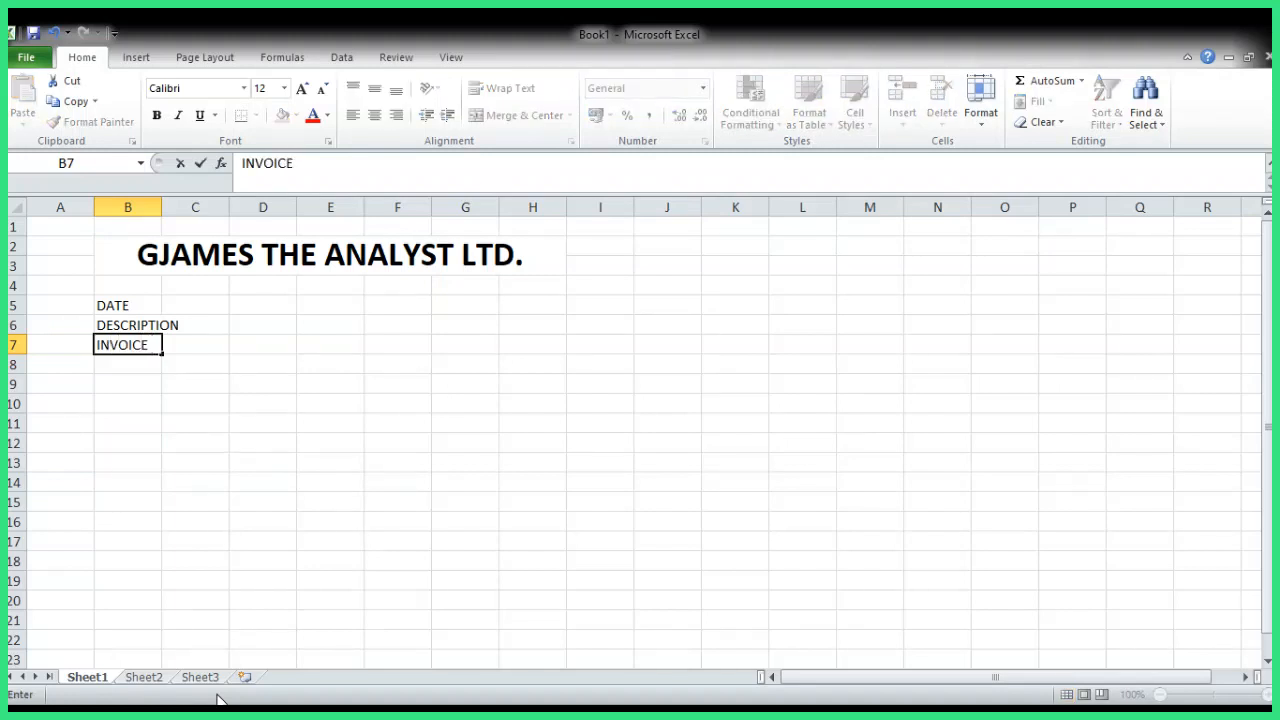
{"action": "type", "text": " NO"}
{"action": "type", "text": ",:"}
{"action": "key", "text": "BackSpace"}
{"action": "key", "text": "BackSpace"}
{"action": "type", "text": ".:"}
{"action": "key", "text": "Return"}
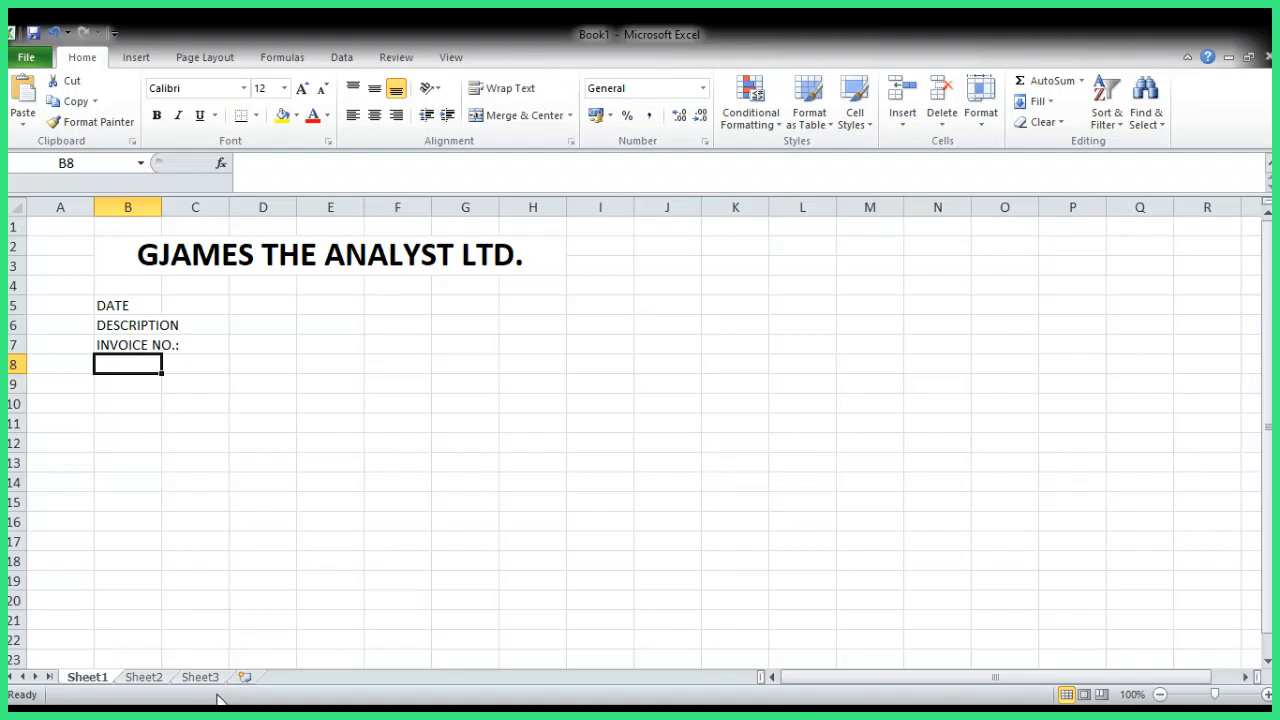
{"action": "type", "text": "QTY"}
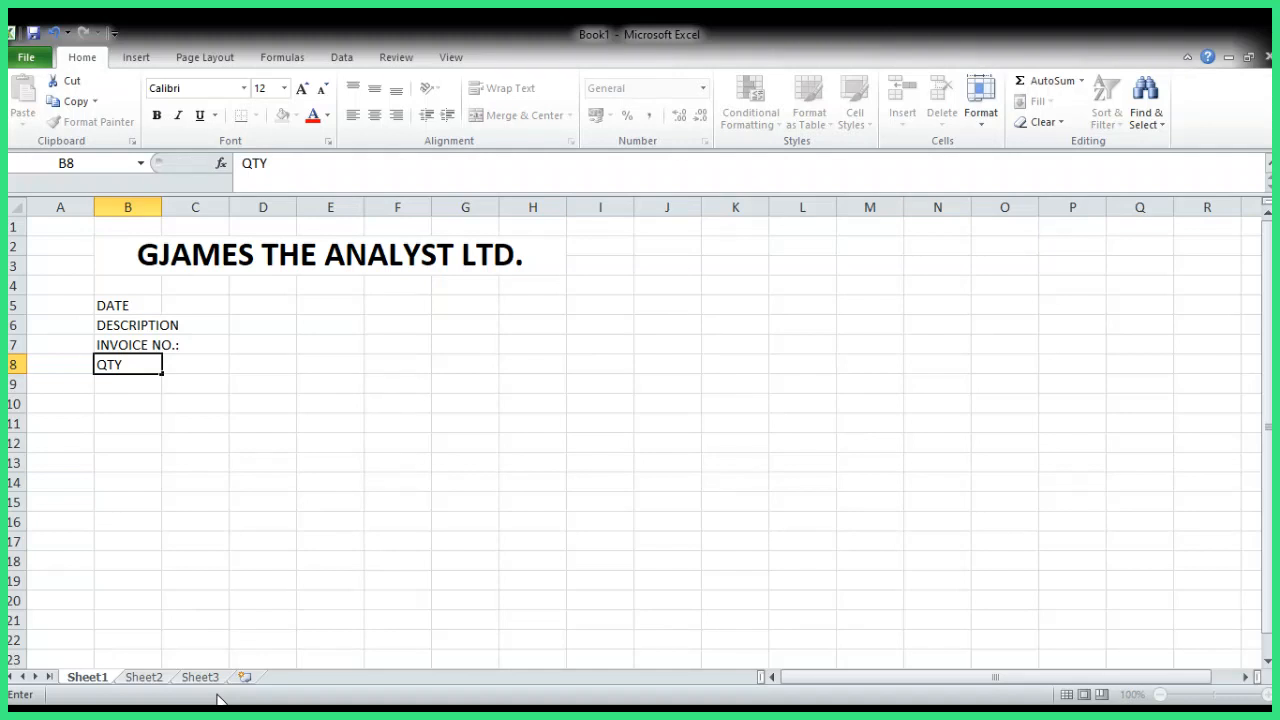
{"action": "key", "text": "Return"}
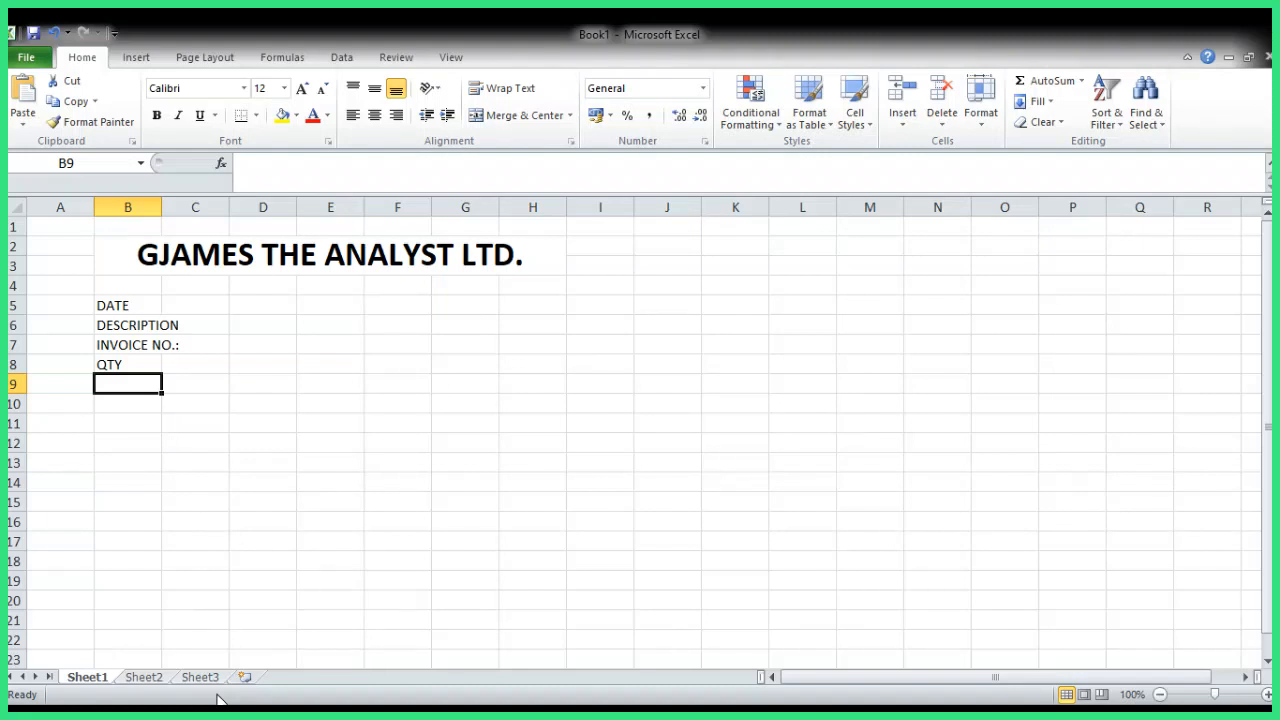
- Enter the labels BANK DETAILS in cell B9 and ADDRESS in cell B10
{"action": "type", "text": "BANK"}
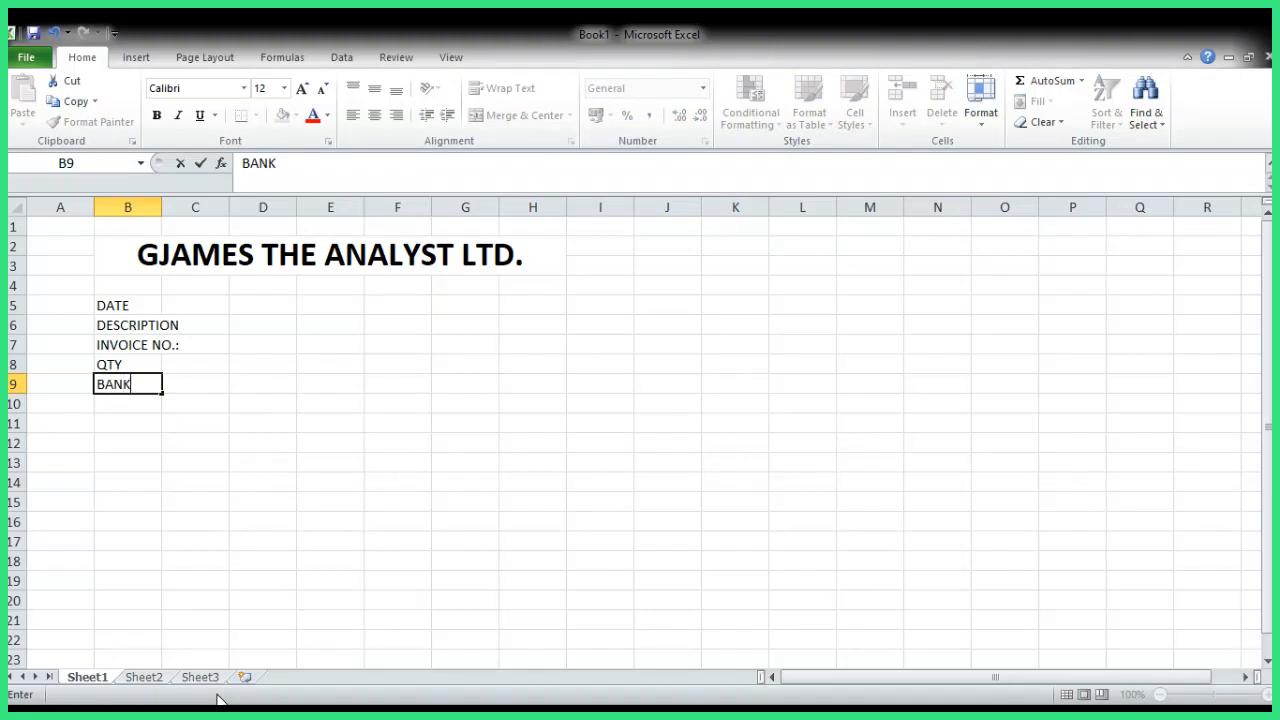
{"action": "type", "text": " DETAILS"}
{"action": "key", "text": "Return"}
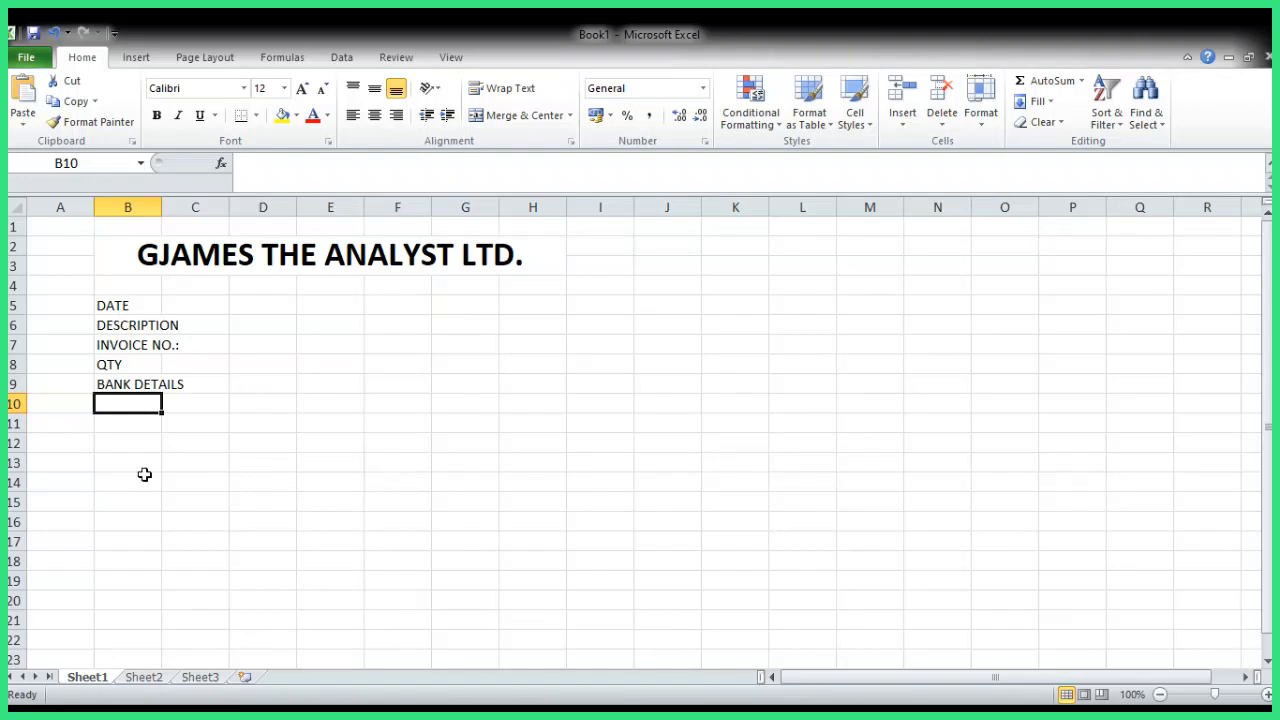
{"action": "type", "text": "ADDRESS"}
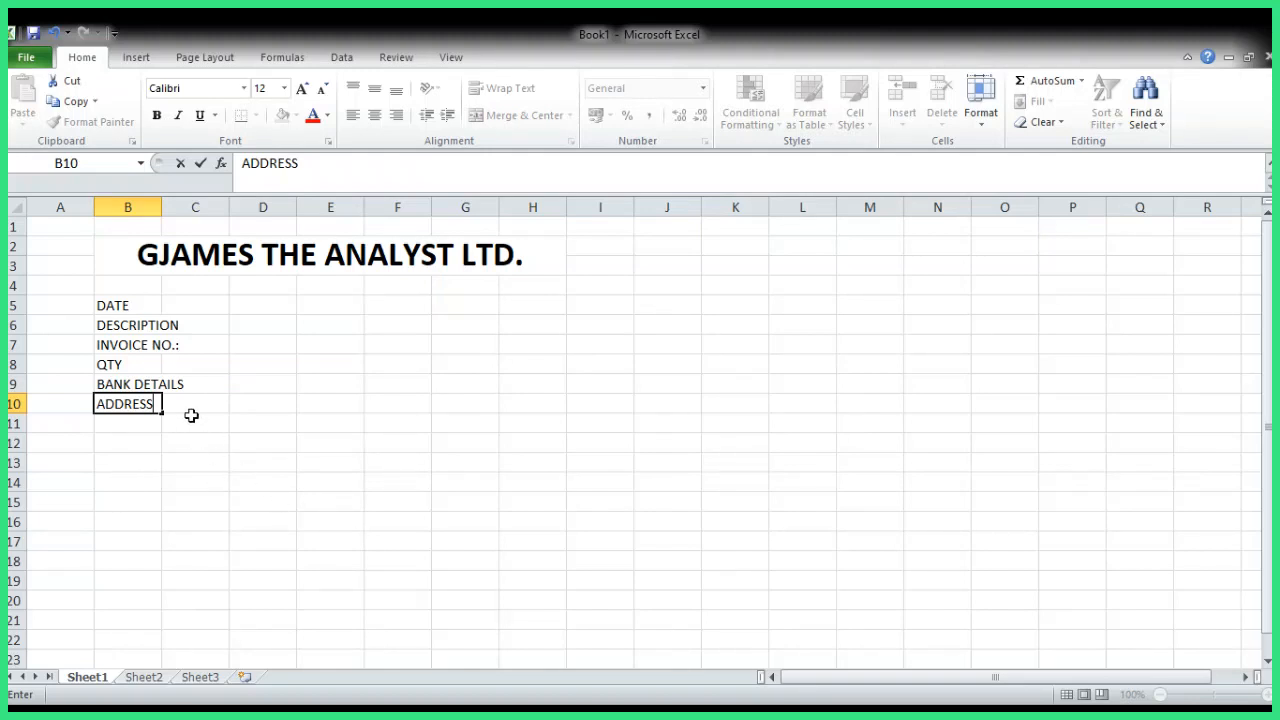
{"action": "left_click", "coordinate": [268, 414]}
{"action": "left_click", "coordinate": [124, 440]}
- Copy the ADDRESS label from cell B10 into cell B4, directly below the title
{"action": "left_click", "coordinate": [134, 407]}
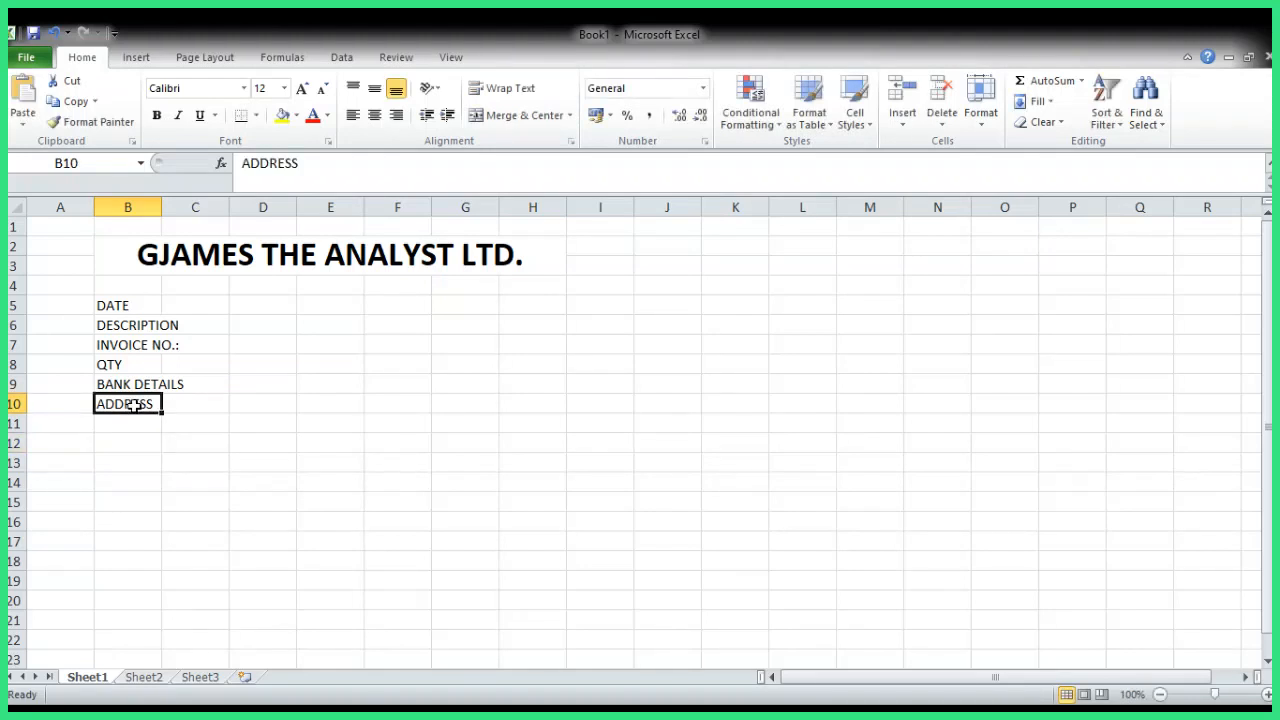
{"action": "key", "text": "ctrl+c"}
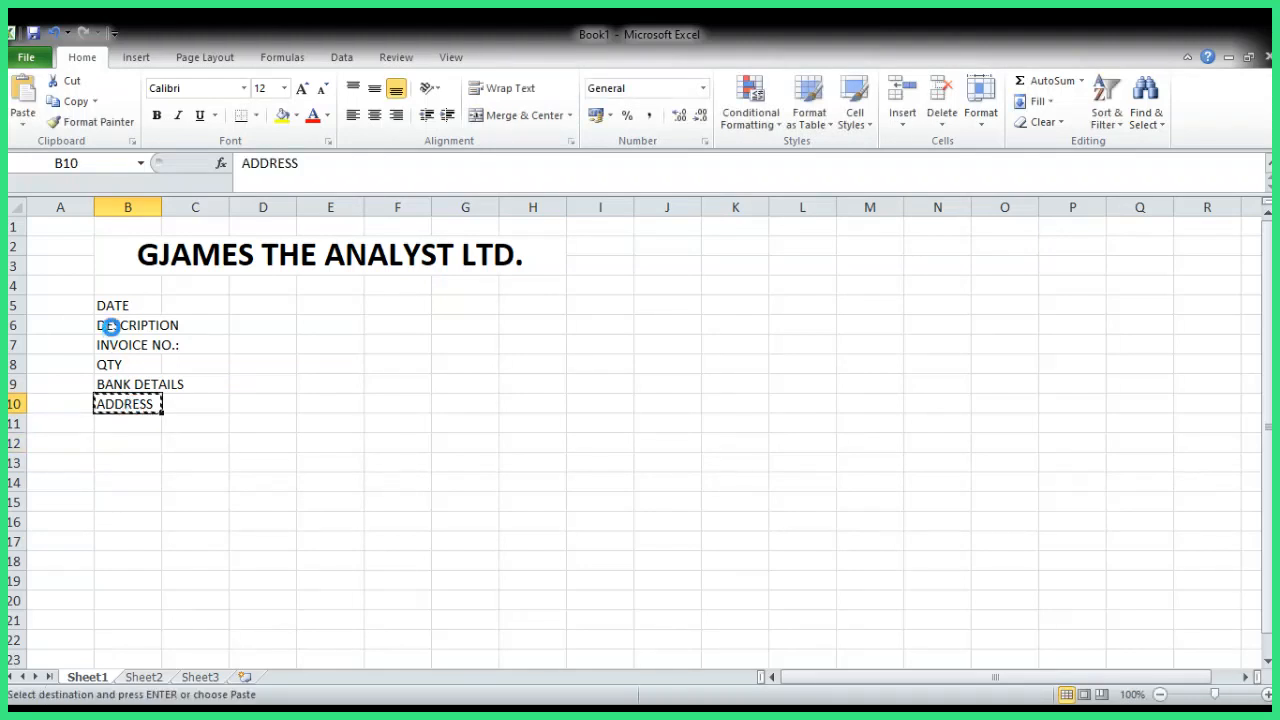
{"action": "left_click", "coordinate": [118, 287]}
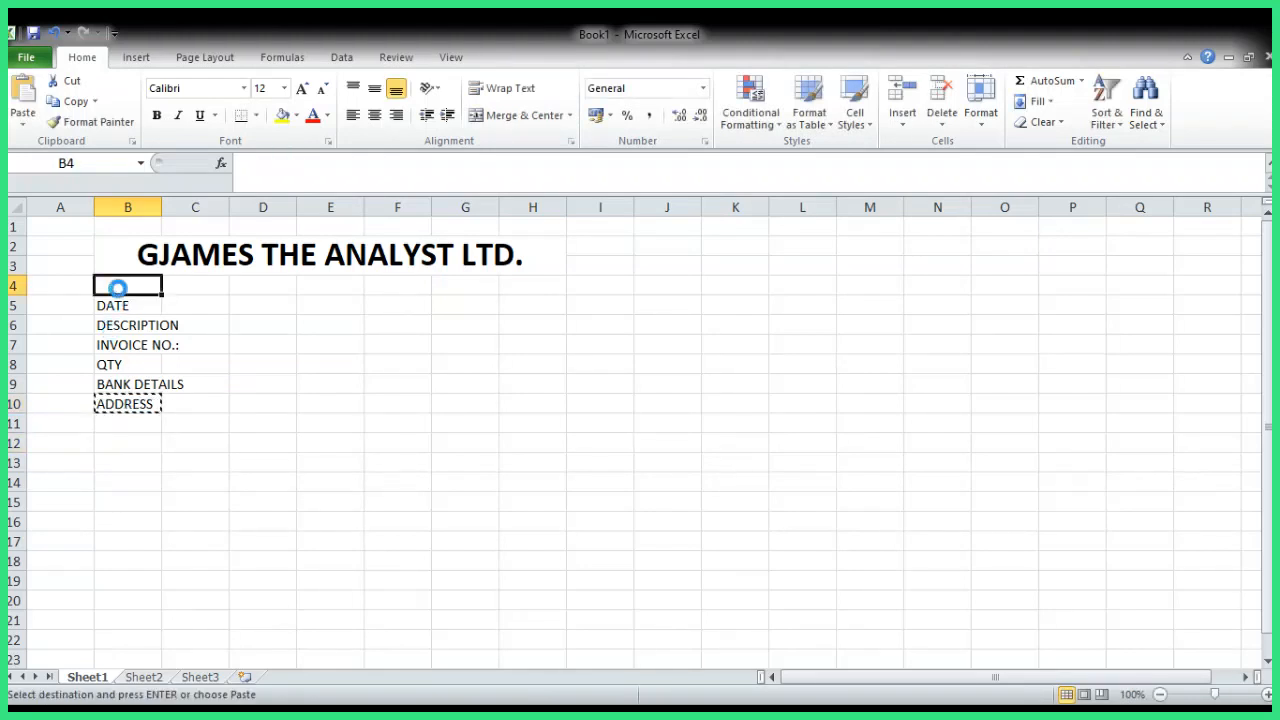
{"action": "key", "text": "Return"}
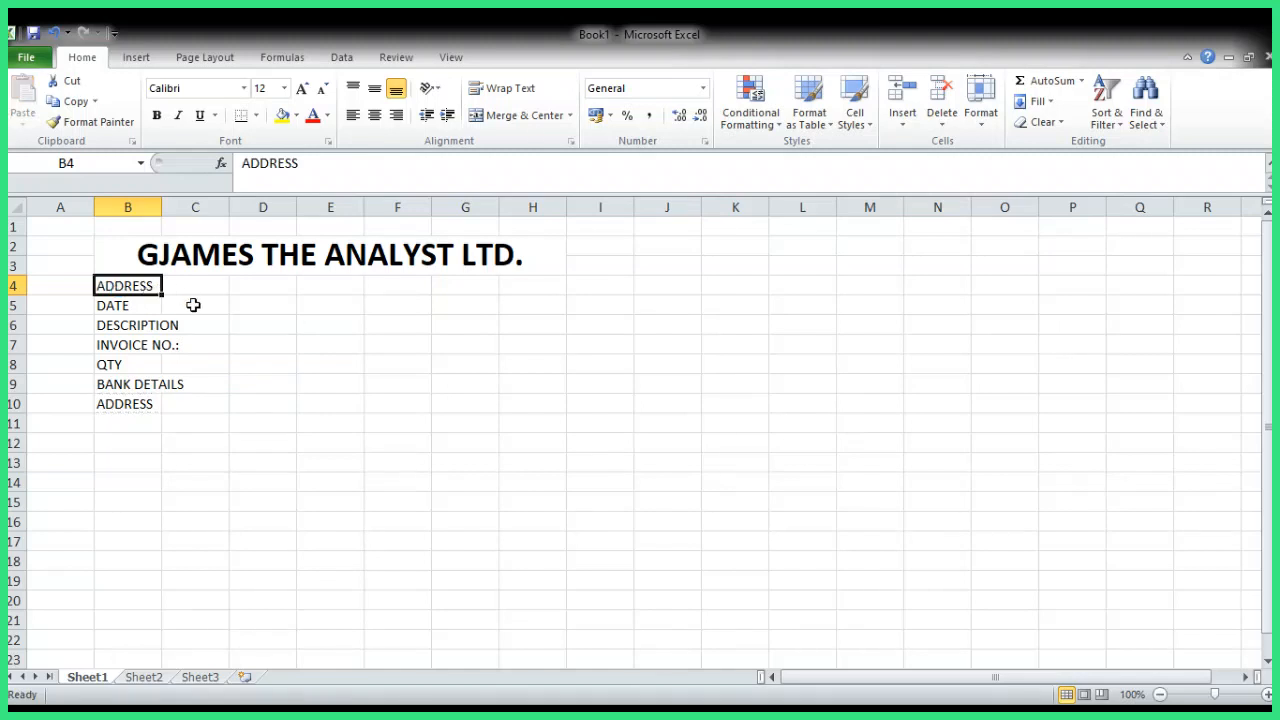
- Add a colon and the company's street address after the ADDRESS label in cell B4, ending with "...."
{"action": "double_click", "coordinate": [157, 285]}
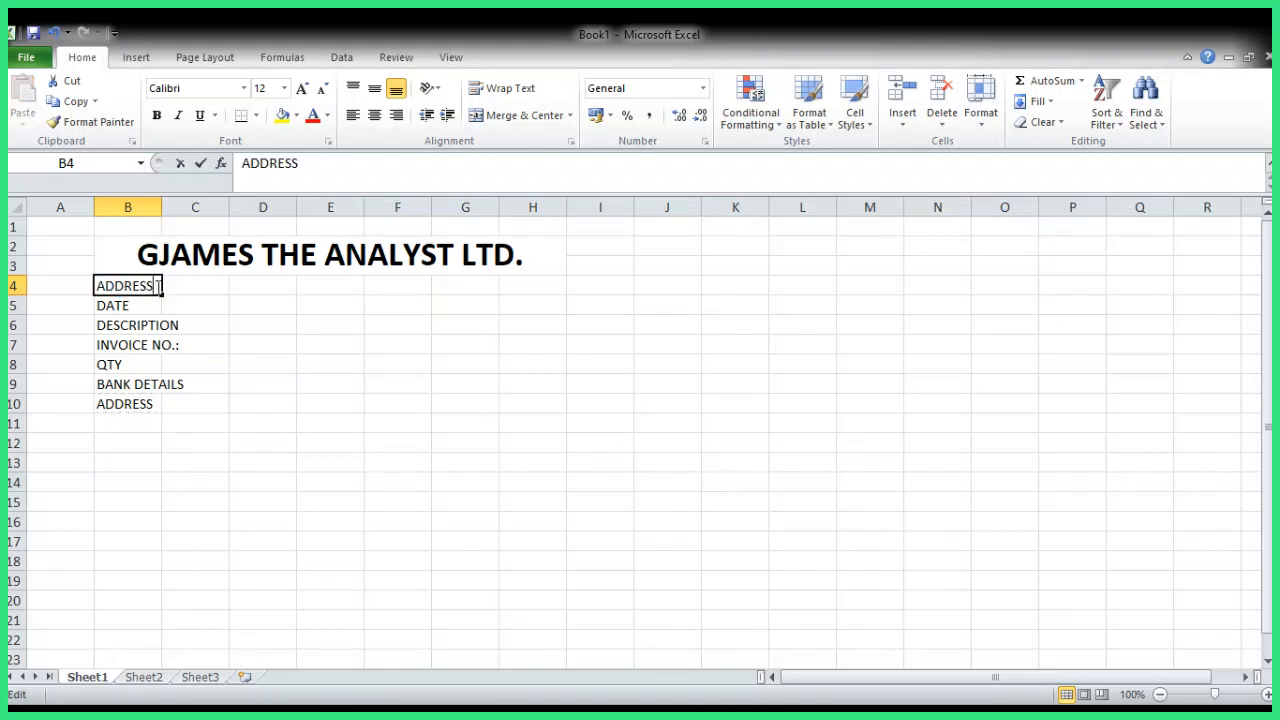
{"action": "type", "text": ":"}
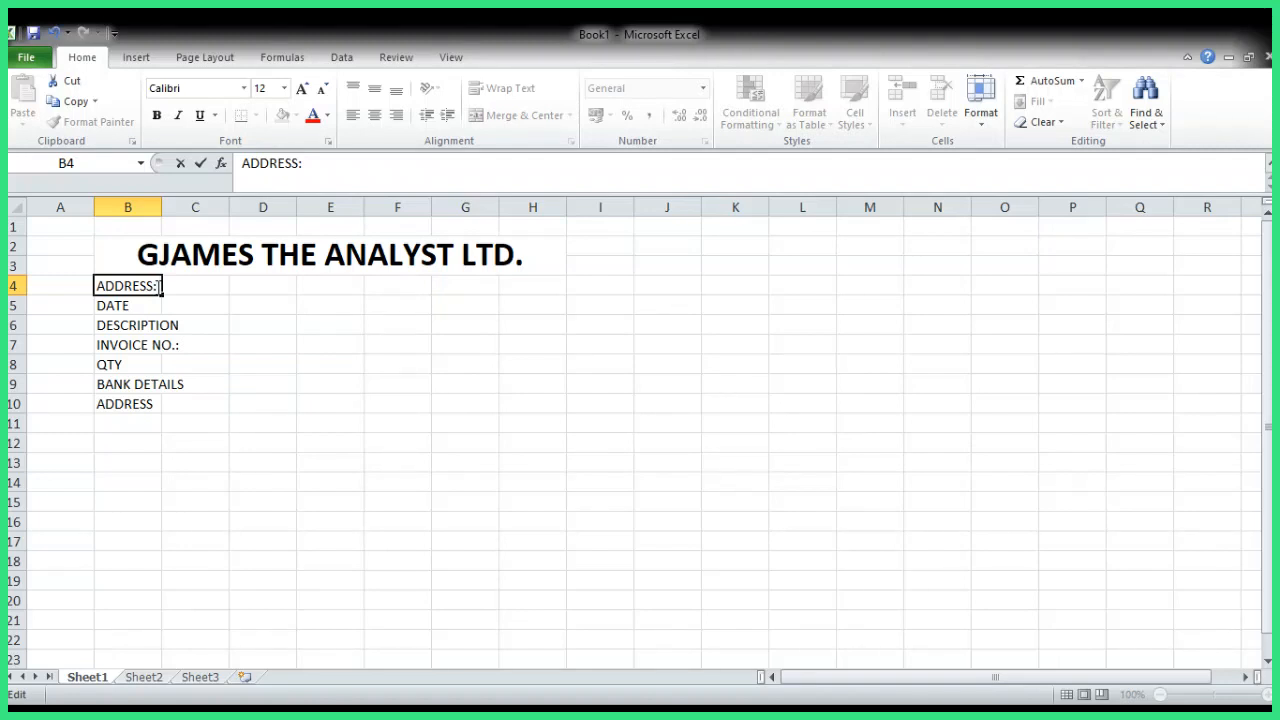
{"action": "type", "text": "XY"}
{"action": "type", "text": "Z Avenue"}
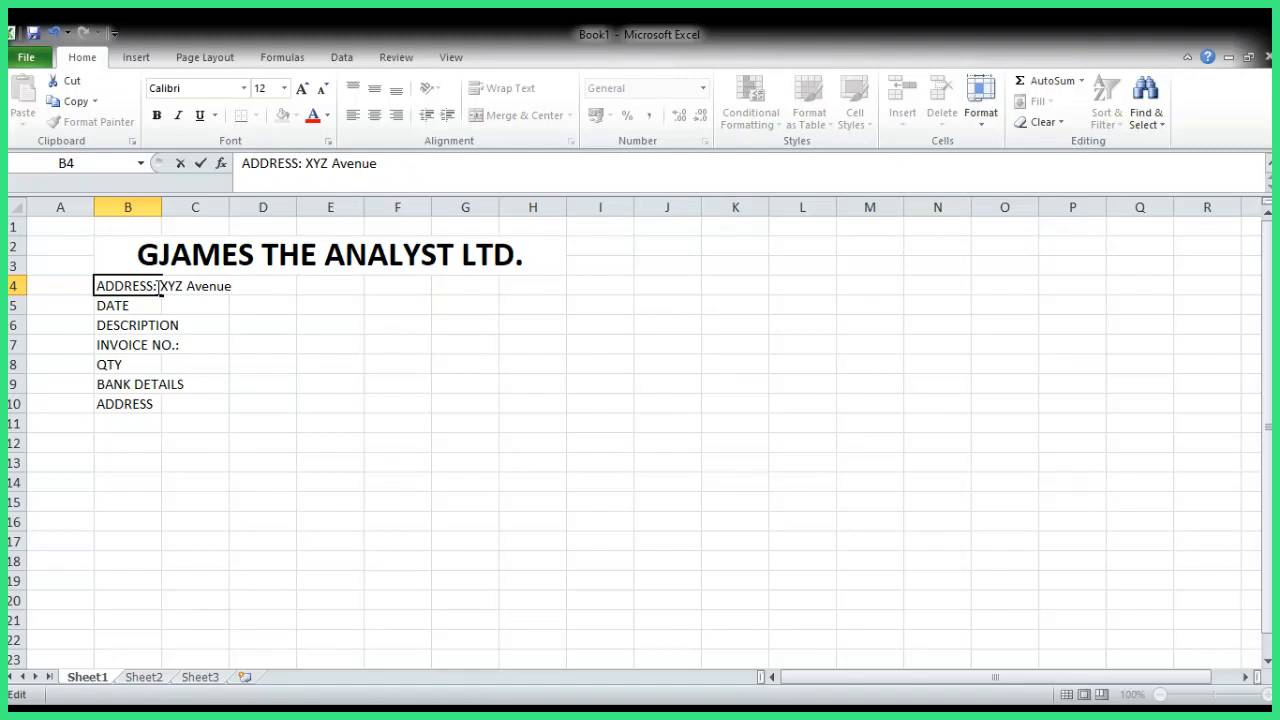
{"action": "type", "text": ", Coastal Area"}
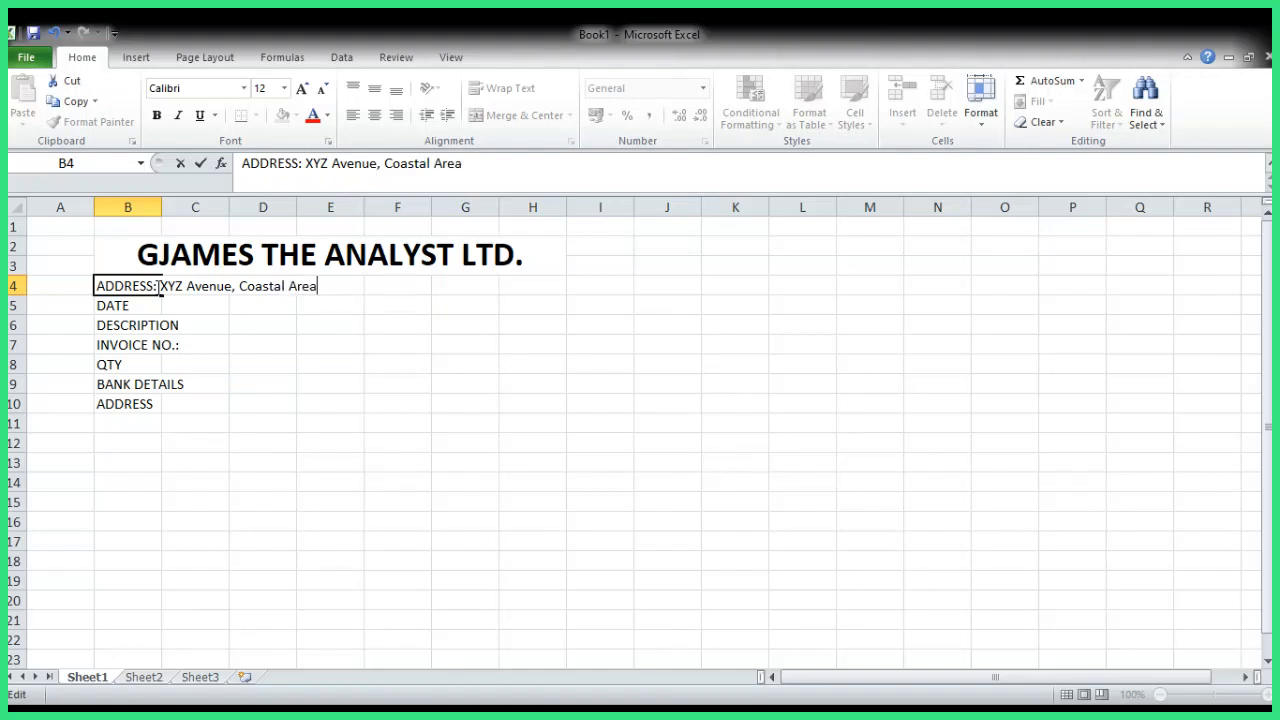
{"action": "type", "text": ","}
{"action": "type", "text": "...."}
{"action": "key", "text": "Return"}
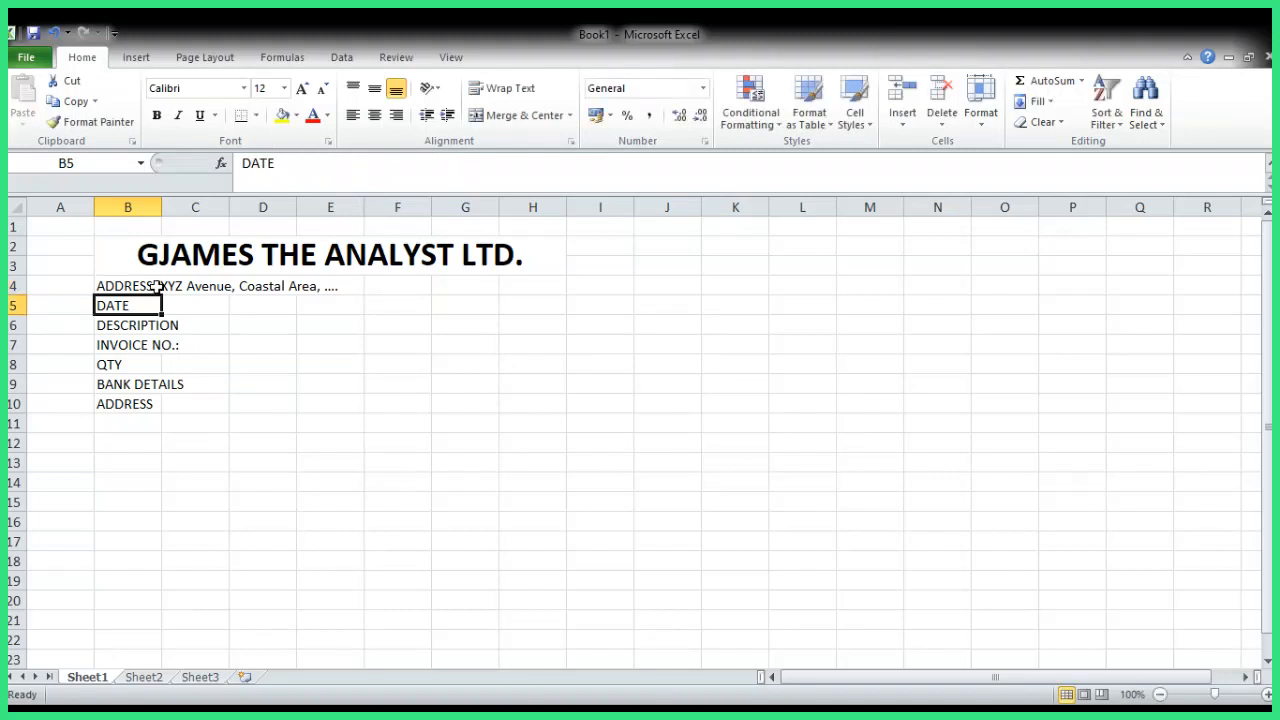
- Merge and centre the address line across B4:H4, and move the labels in B5:B10 down to B9:B14
{"action": "left_click_drag", "start_coordinate": [157, 286], "coordinate": [508, 284]}
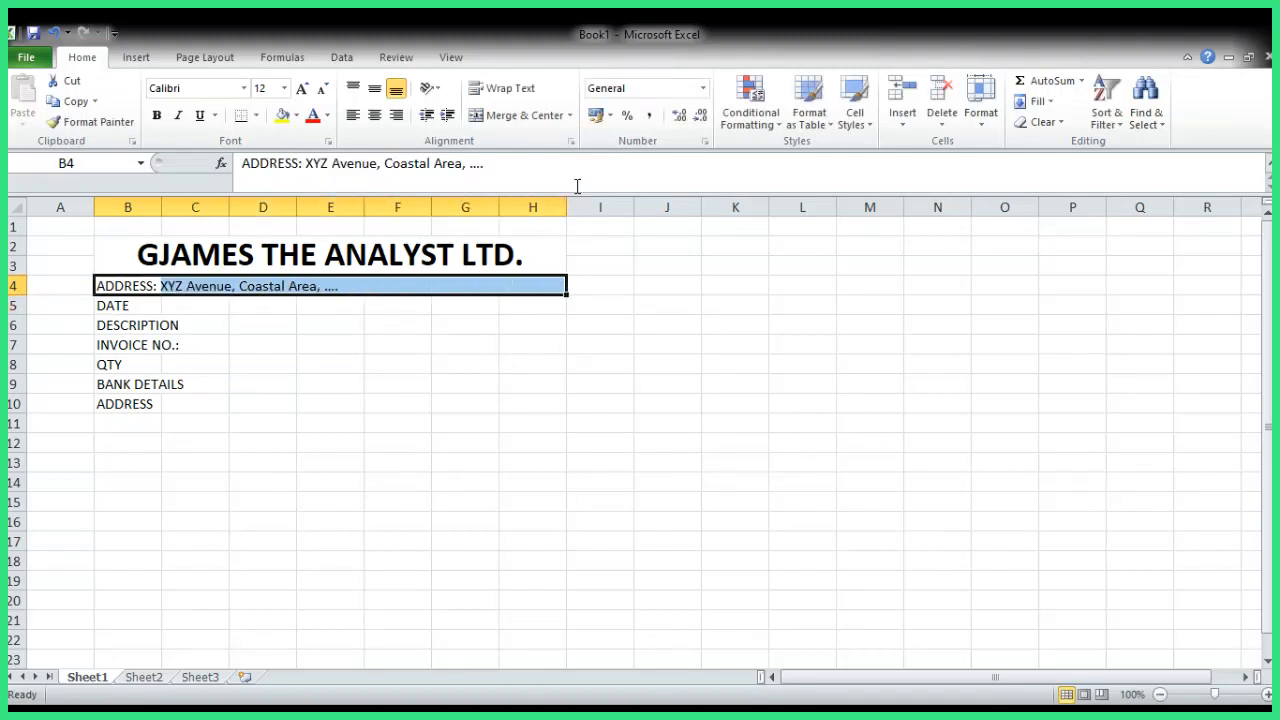
{"action": "left_click", "coordinate": [524, 117]}
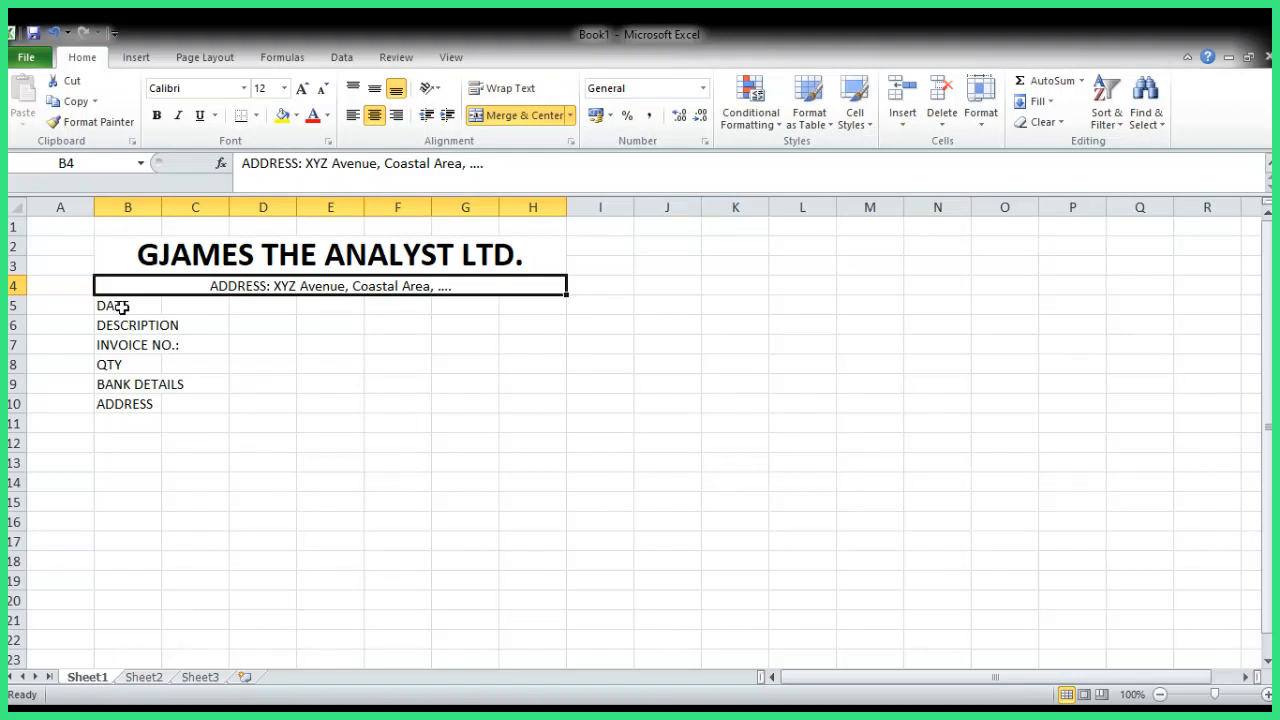
{"action": "left_click_drag", "start_coordinate": [120, 306], "coordinate": [143, 491]}
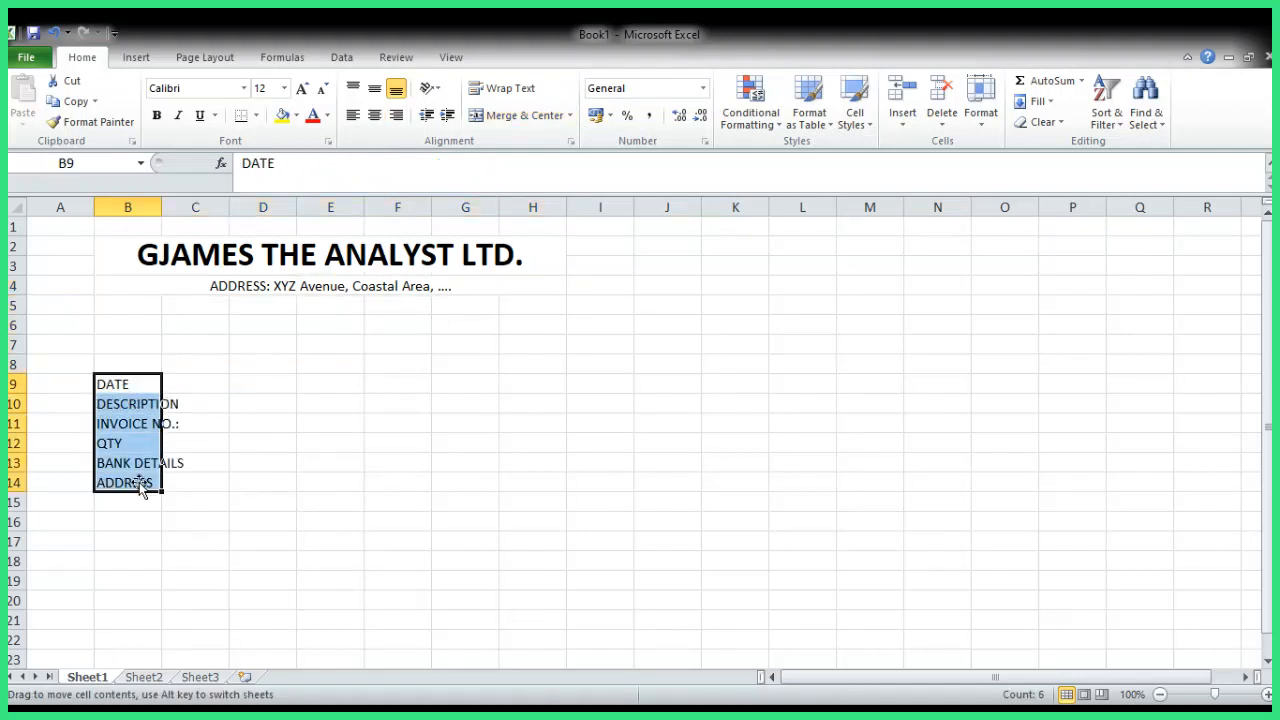
- Enter "Email:" followed by the business e-mail address in cell B5, below the address line
{"action": "left_click", "coordinate": [121, 306]}
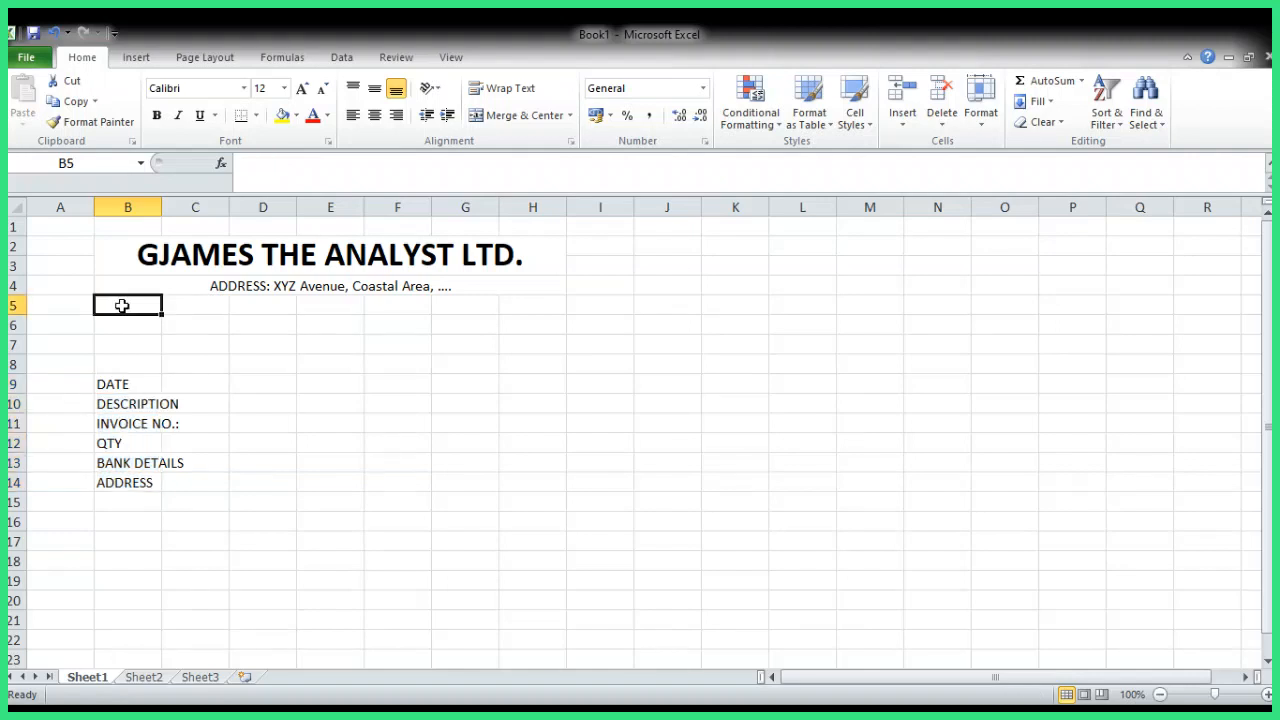
{"action": "type", "text": "Email"}
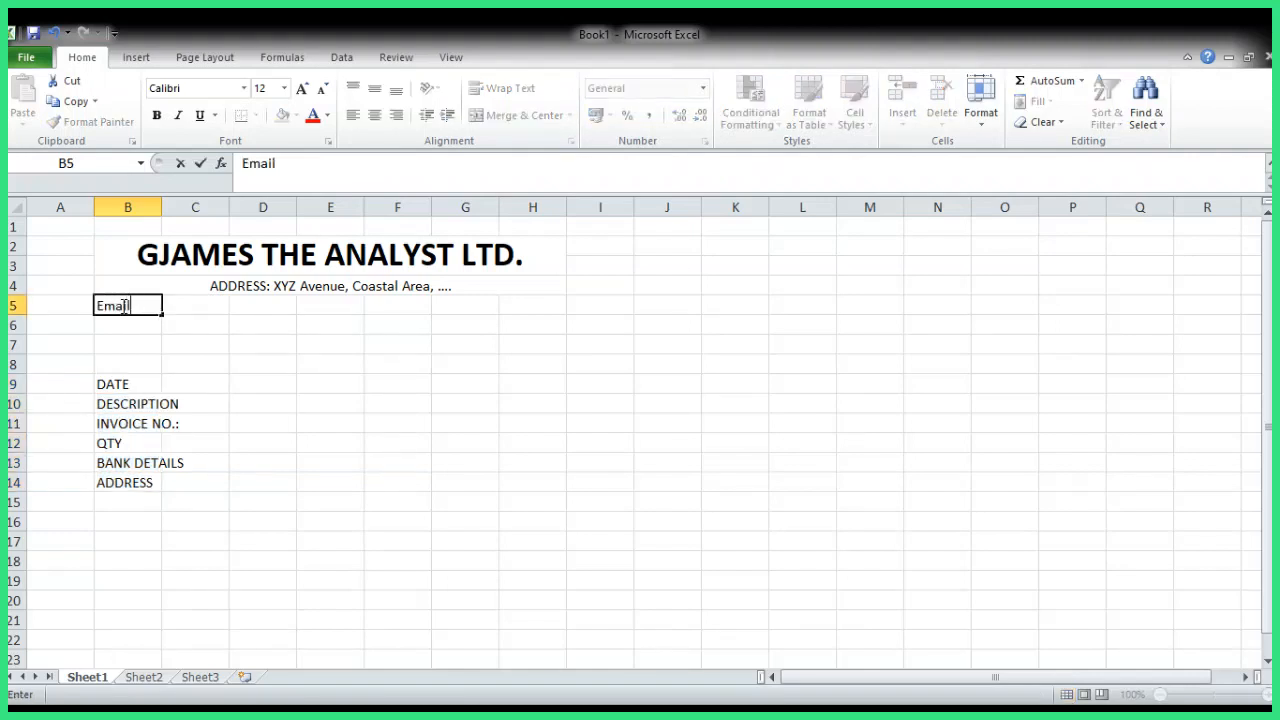
{"action": "key", "text": "BackSpace"}
{"action": "type", "text": "l"}
{"action": "type", "text": ":"}
{"action": "type", "text": "G"}
{"action": "key", "text": "BackSpace"}
{"action": "type", "text": "lljj"}
{"action": "key", "text": "BackSpace"}
{"action": "key", "text": "BackSpace"}
{"action": "key", "text": "BackSpace"}
{"action": "key", "text": "BackSpace"}
{"action": "type", "text": "xyz@"}
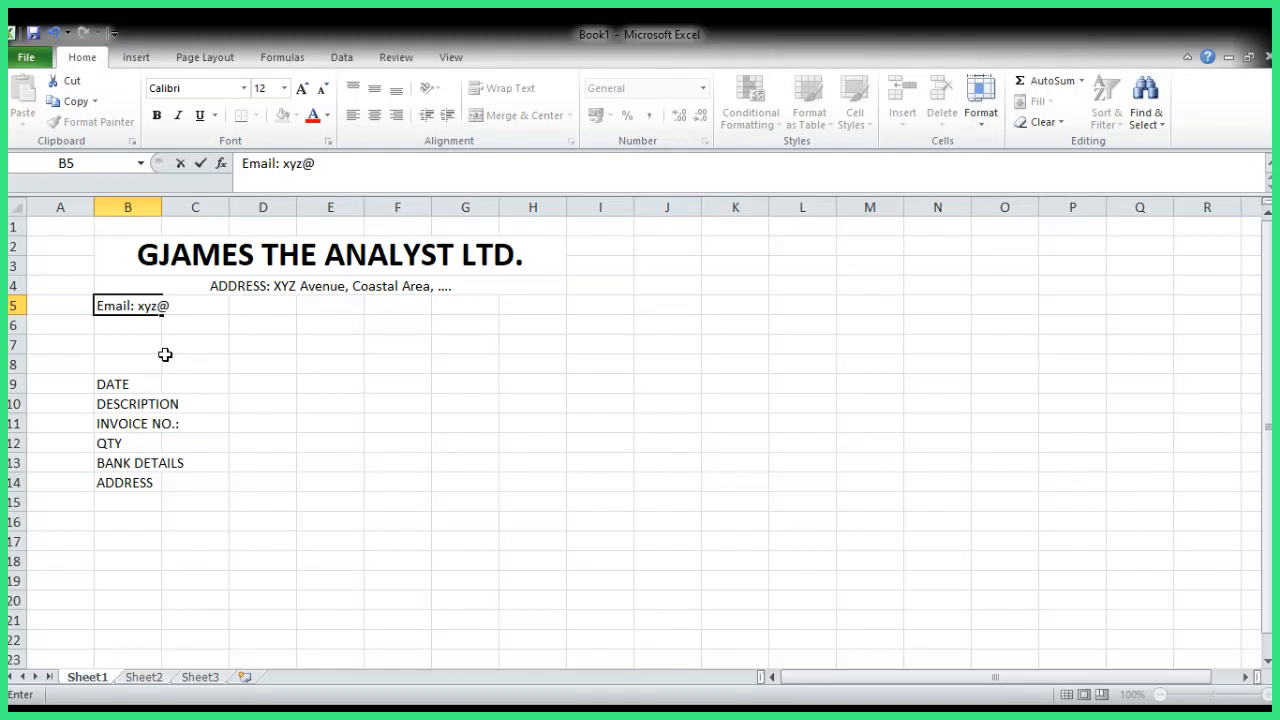
{"action": "type", "text": "yourbusiness"}
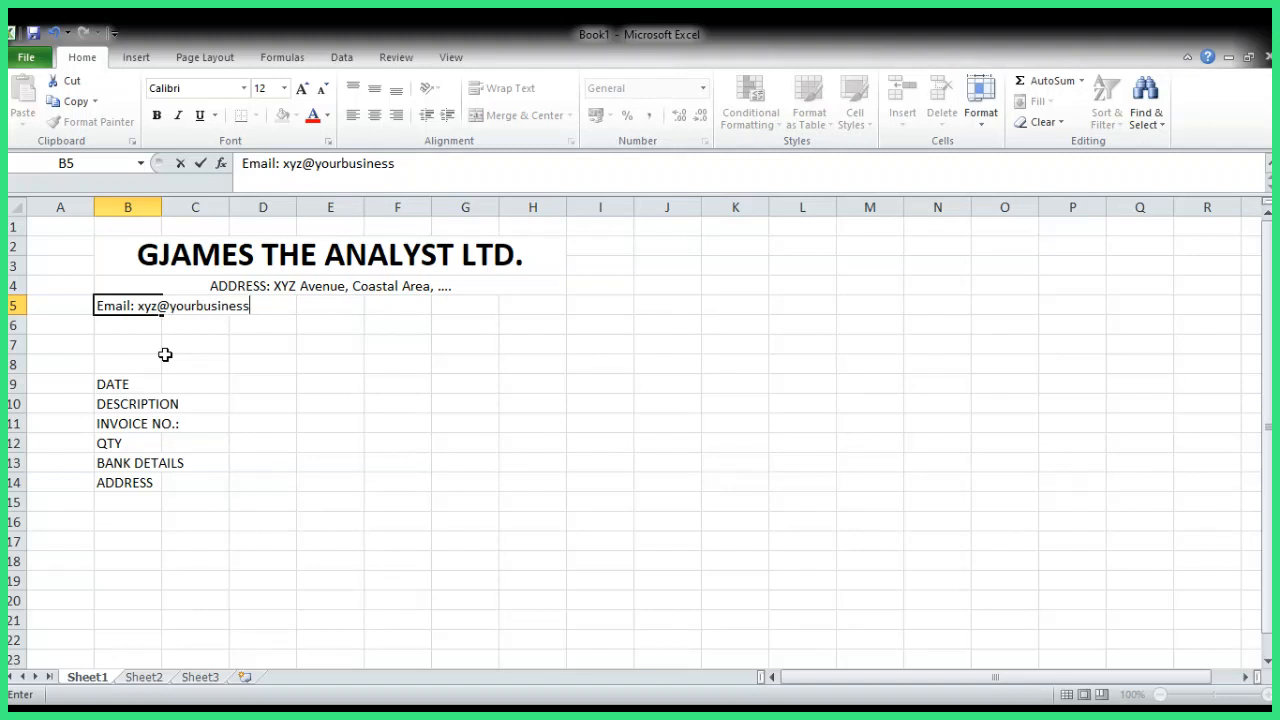
{"action": "type", "text": ".com"}
{"action": "left_click", "coordinate": [209, 343]}
- Merge cells B5:H5 containing the e-mail line and left-align the text
{"action": "left_click_drag", "start_coordinate": [123, 303], "coordinate": [517, 303]}
{"action": "left_click", "coordinate": [508, 118]}
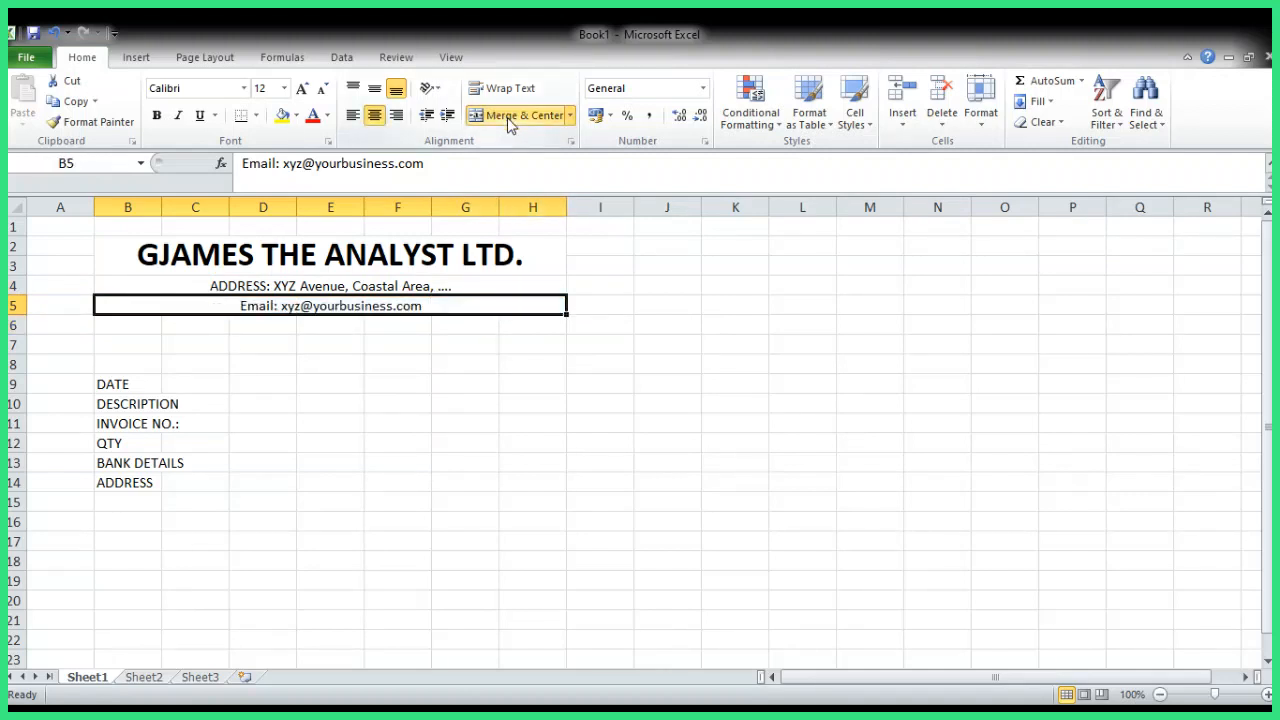
{"action": "left_click", "coordinate": [353, 116]}
- Append "Tel:" and a placeholder phone number made of x characters to the e-mail line, separated by a wide gap
{"action": "double_click", "coordinate": [307, 306]}
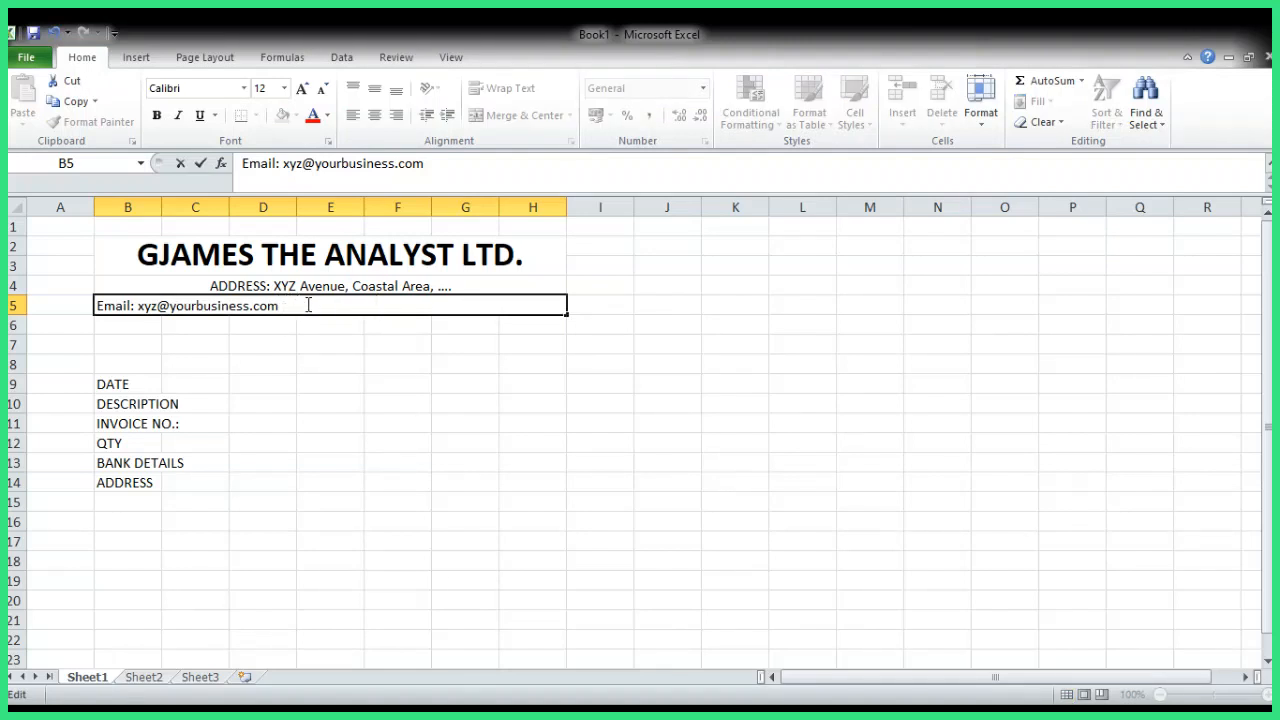
{"action": "type", "text": "Tel: xxxxxxxxxxx"}
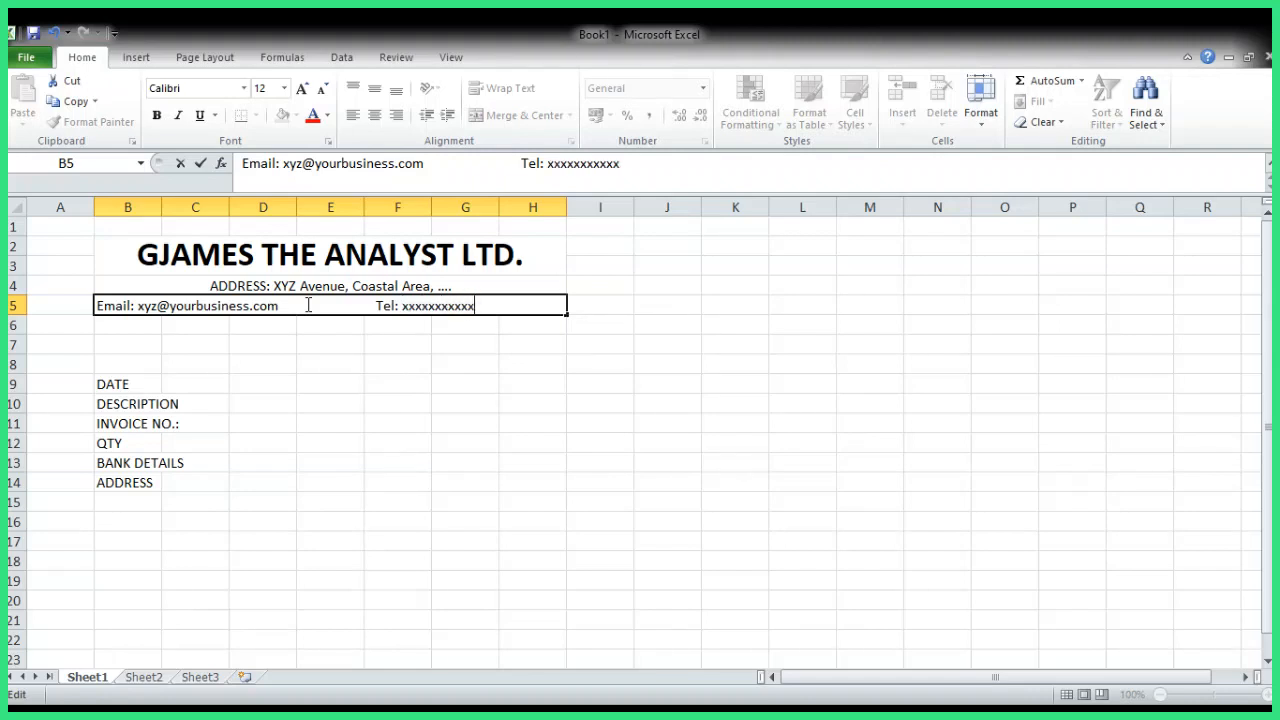
- Move the DATE label to cell B6 and the "INVOICE NO.:" label to cell G7
{"action": "left_click", "coordinate": [122, 386]}
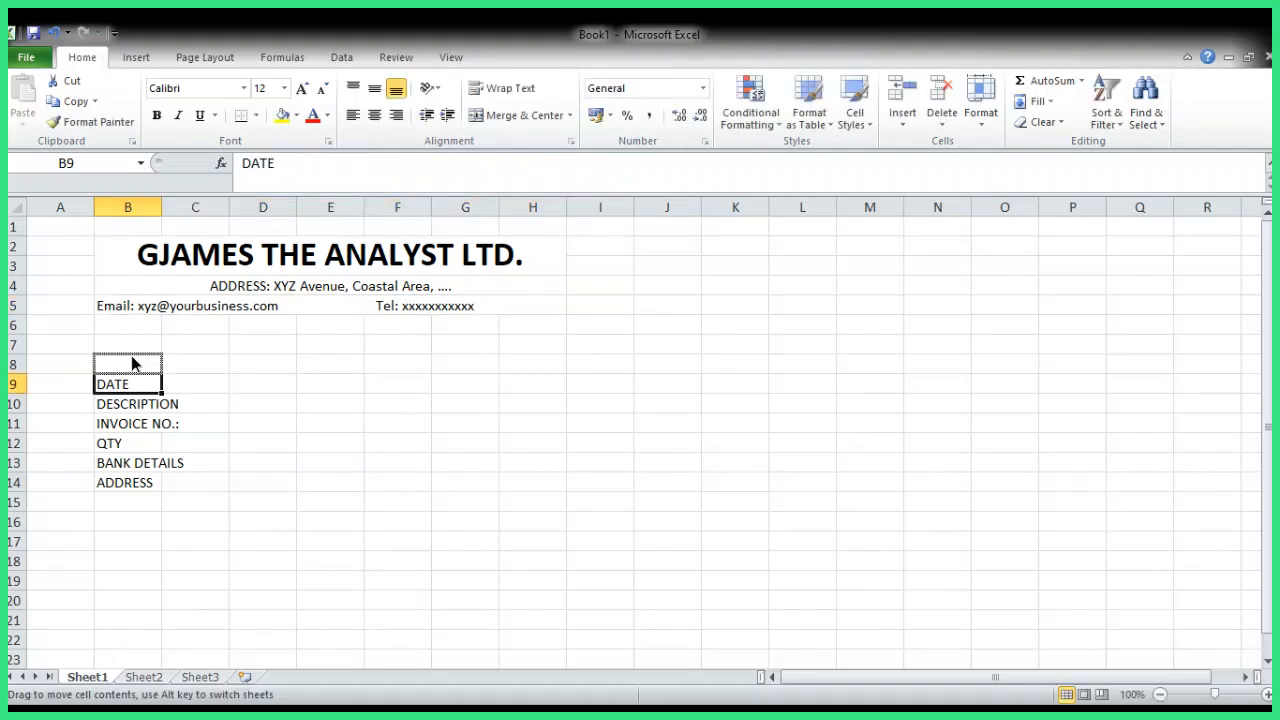
{"action": "left_click_drag", "start_coordinate": [136, 346], "coordinate": [140, 330]}
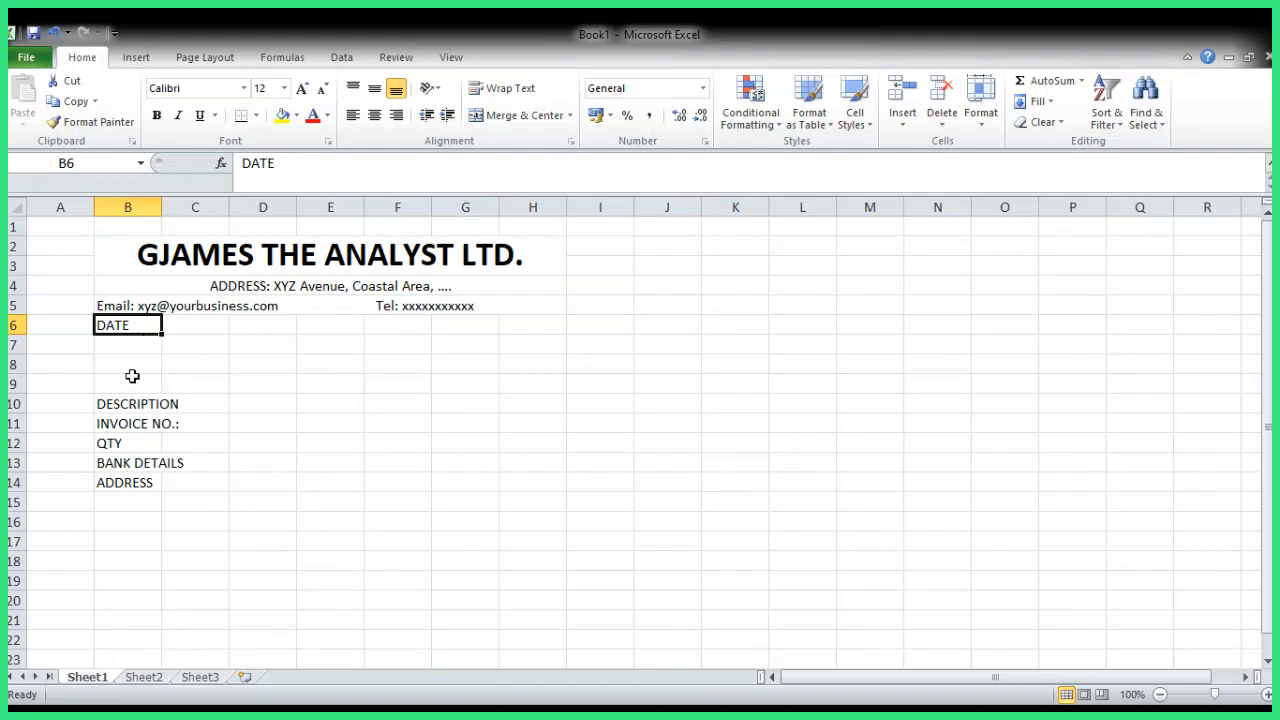
{"action": "left_click", "coordinate": [132, 421]}
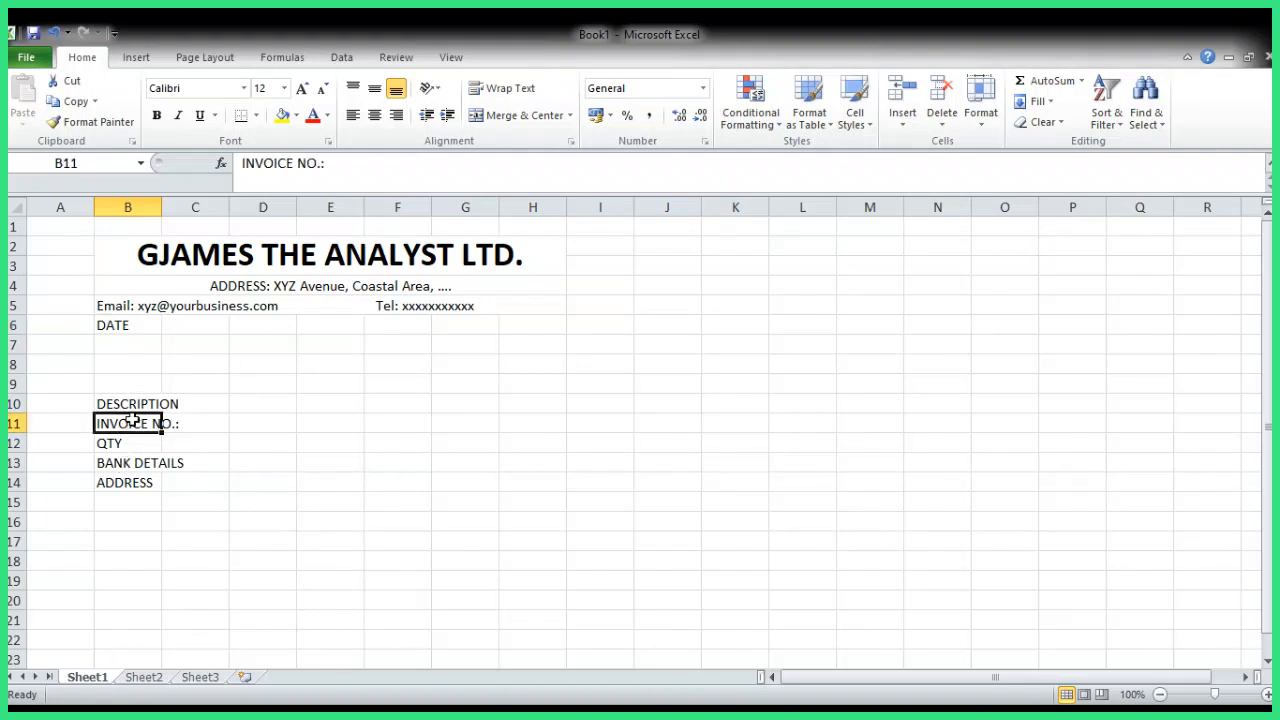
{"action": "left_click_drag", "start_coordinate": [157, 420], "coordinate": [463, 352]}
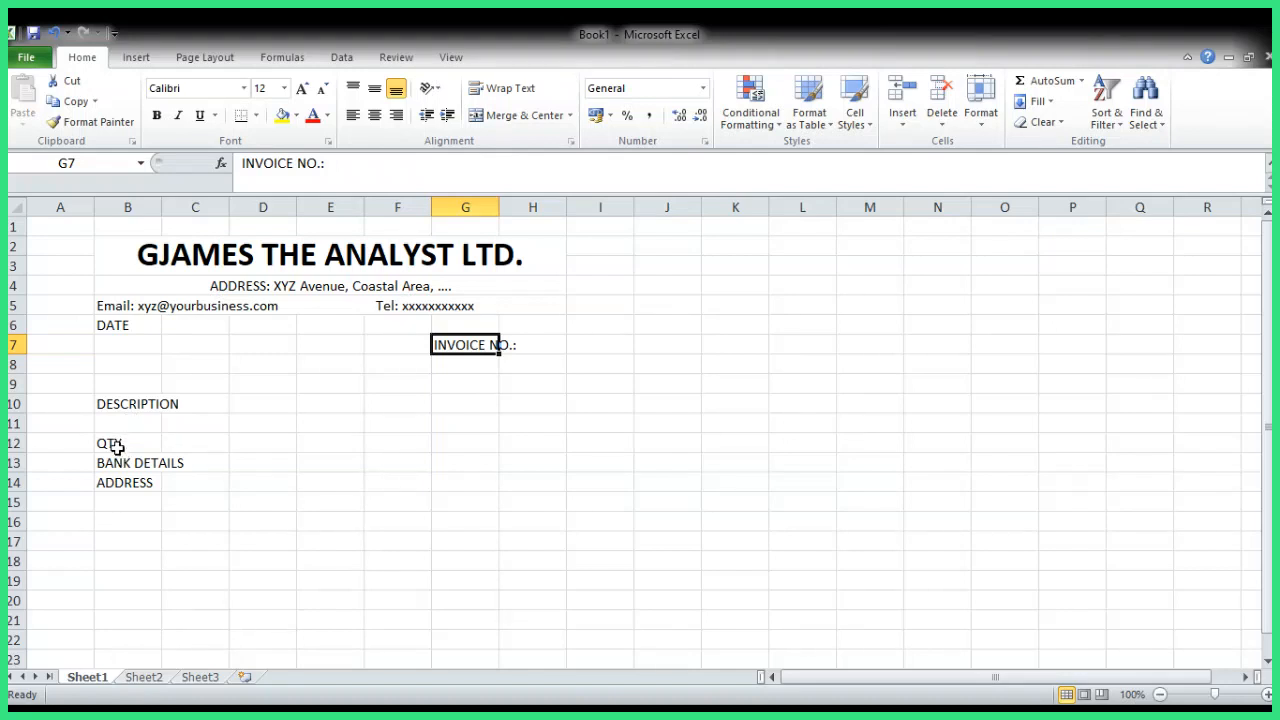
- Move the DESCRIPTION label to cell D10 and the QTY label to cell B10 as column headings
{"action": "left_click", "coordinate": [130, 404]}
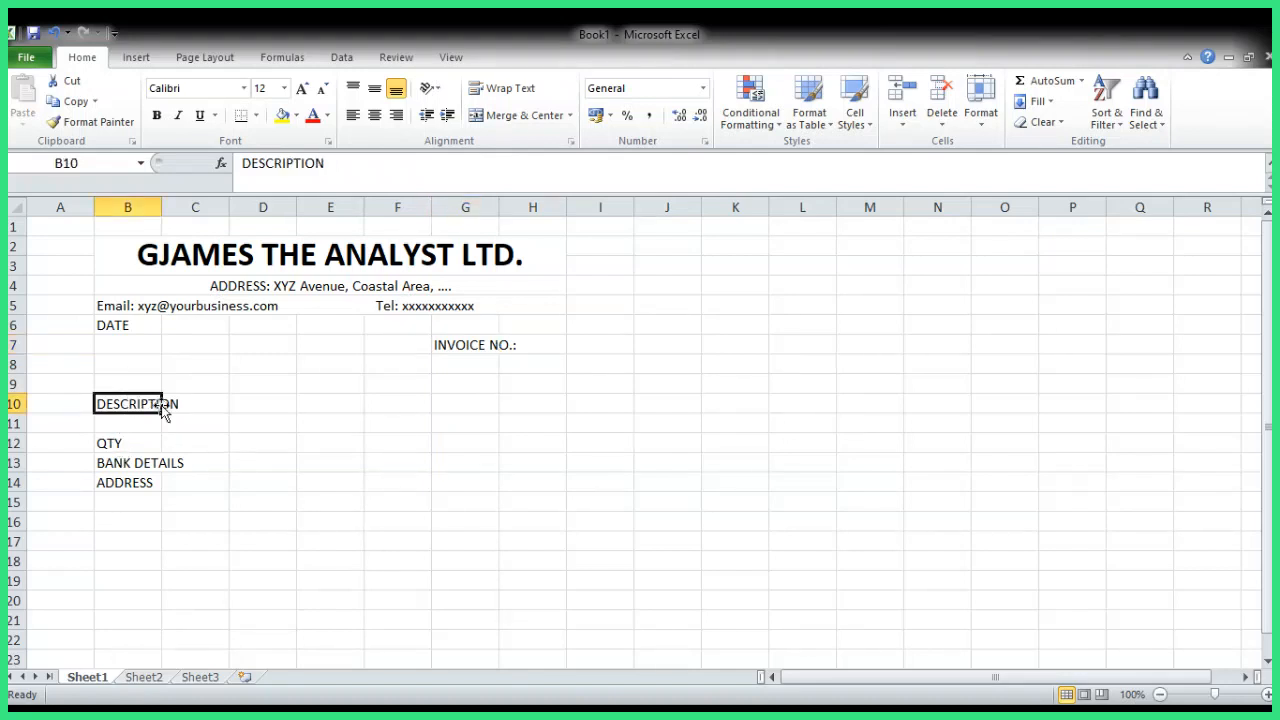
{"action": "left_click_drag", "start_coordinate": [163, 410], "coordinate": [228, 415]}
{"action": "left_click", "coordinate": [116, 437]}
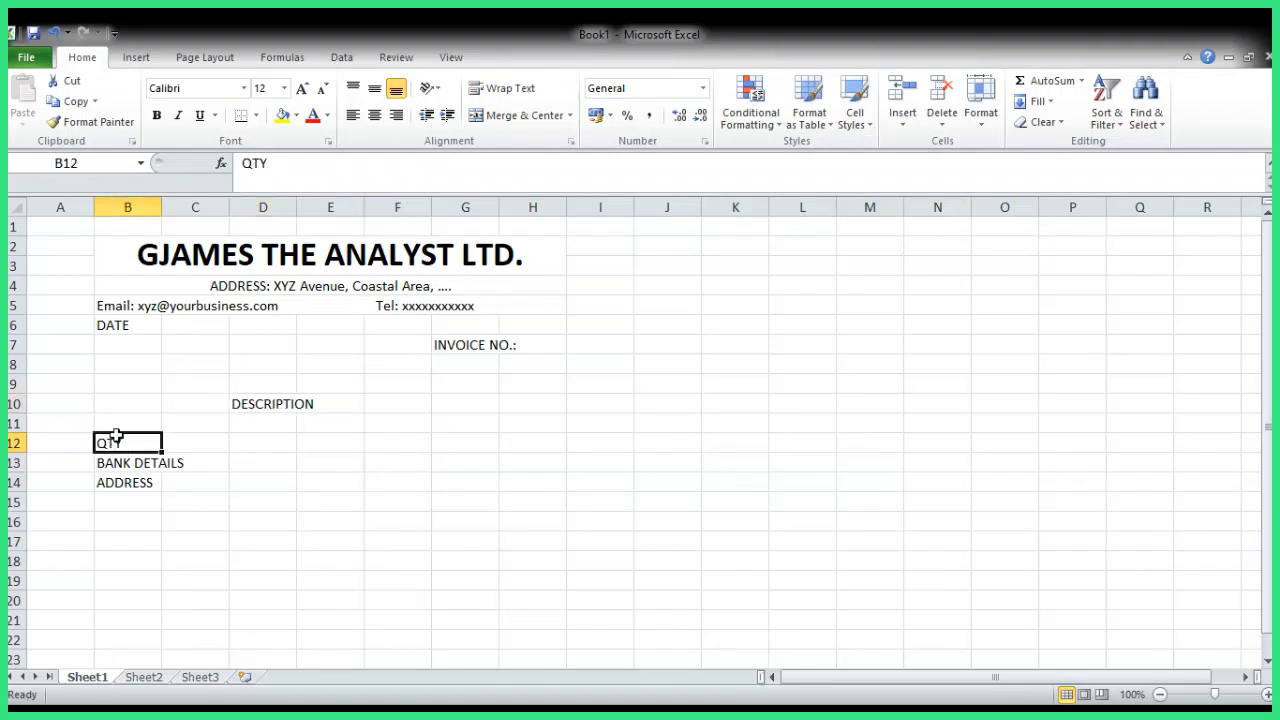
{"action": "left_click_drag", "start_coordinate": [116, 433], "coordinate": [133, 404]}
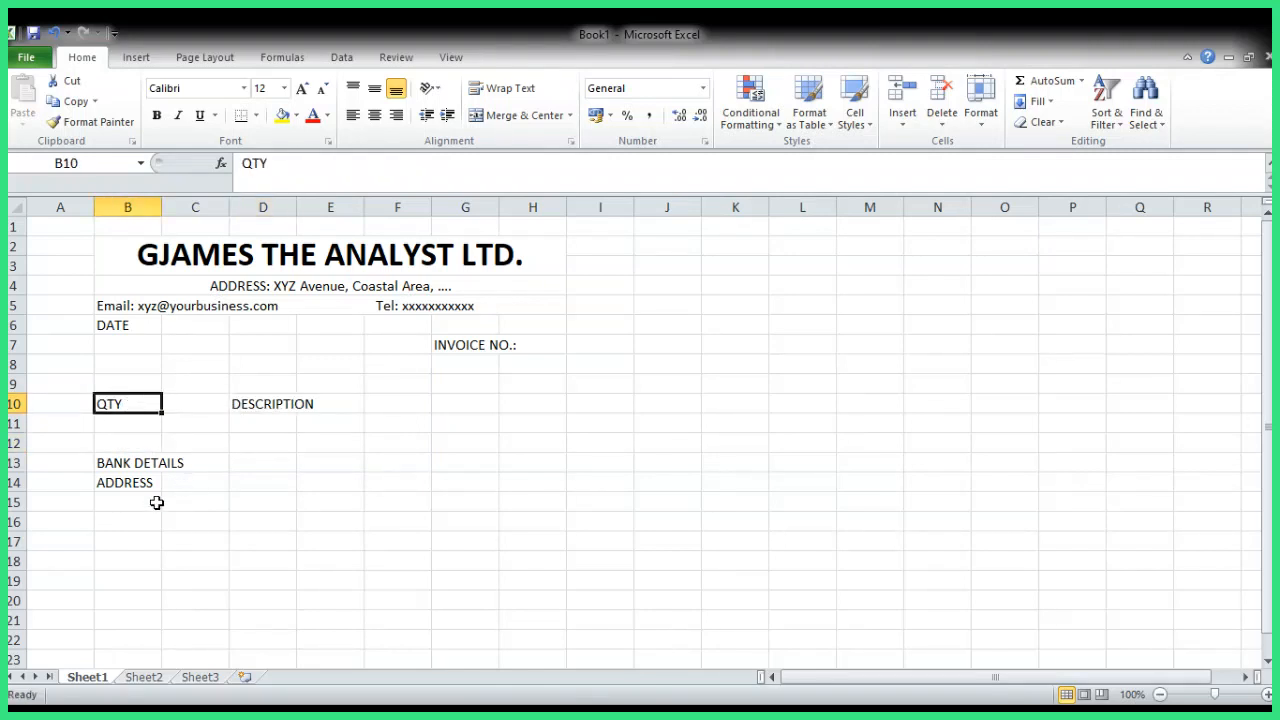
- Move the BANK DETAILS label down to cell B20 and delete the spare ADDRESS label from cell B14
{"action": "left_click", "coordinate": [128, 465]}
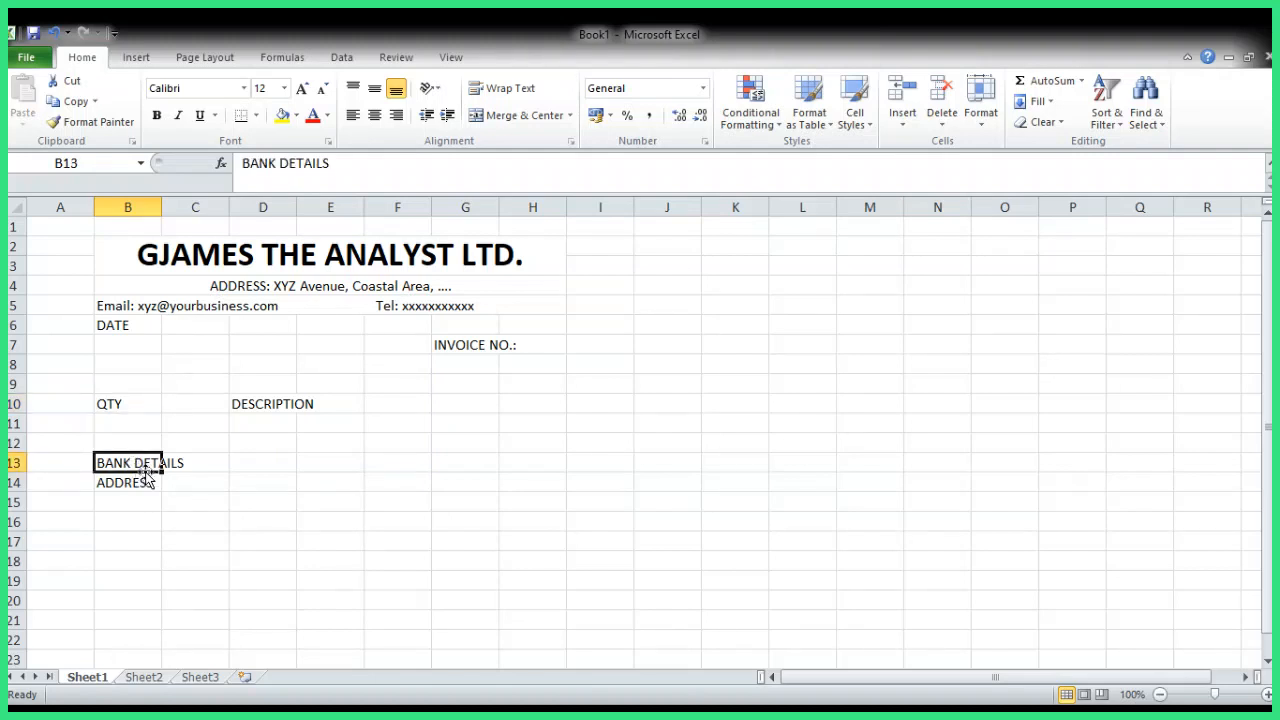
{"action": "left_click_drag", "start_coordinate": [149, 474], "coordinate": [157, 590]}
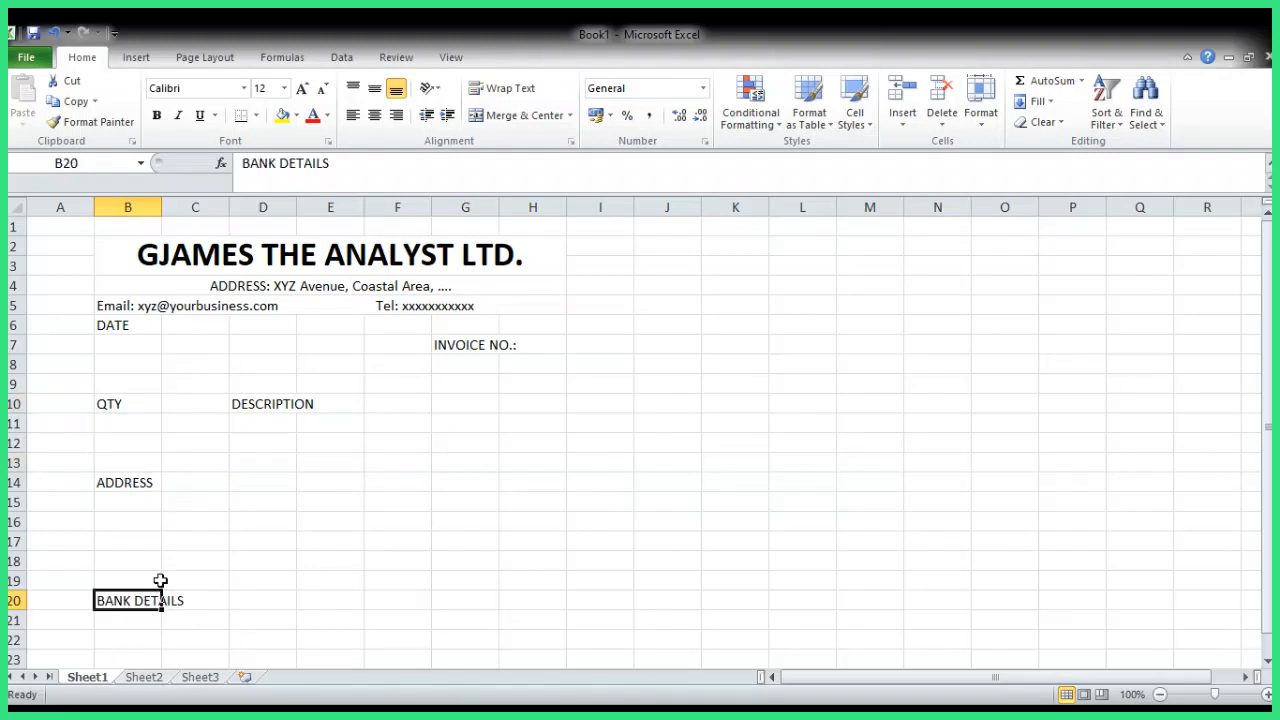
{"action": "left_click", "coordinate": [131, 484]}
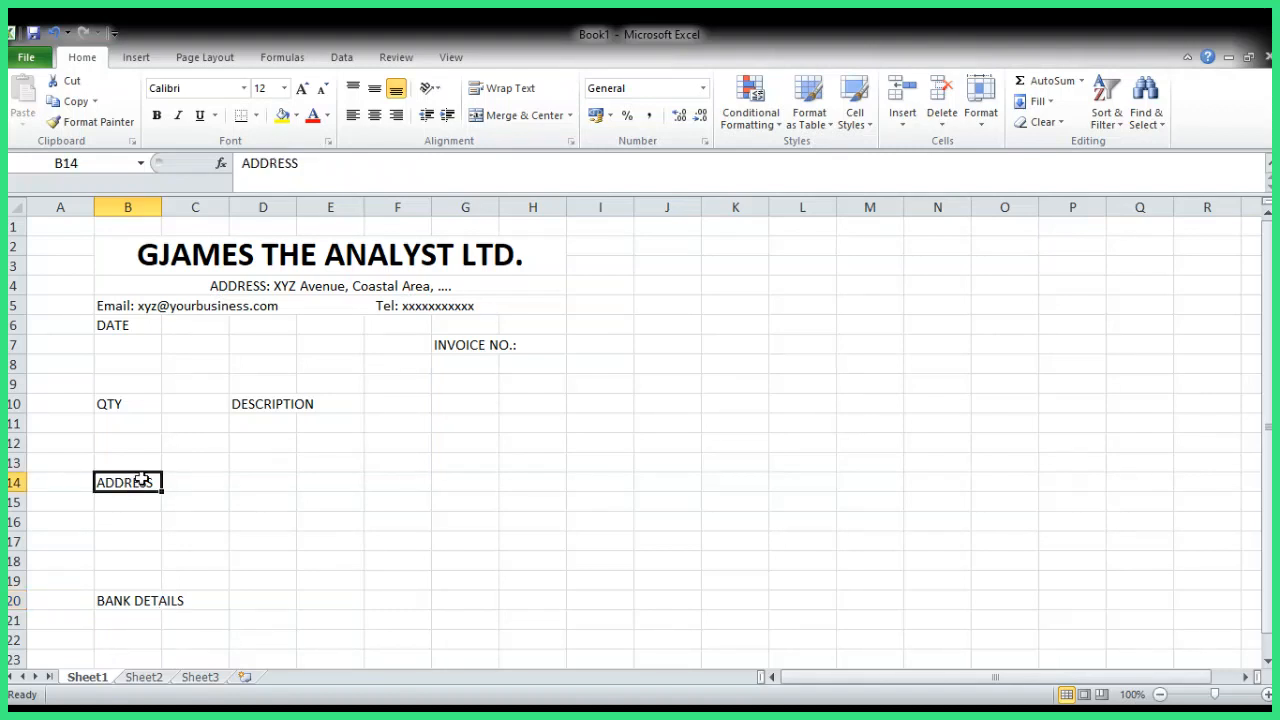
{"action": "key", "text": "Delete"}
- Add the column headings S/N in cell A10 and AMOUNT in cell H10
{"action": "left_click", "coordinate": [48, 405]}
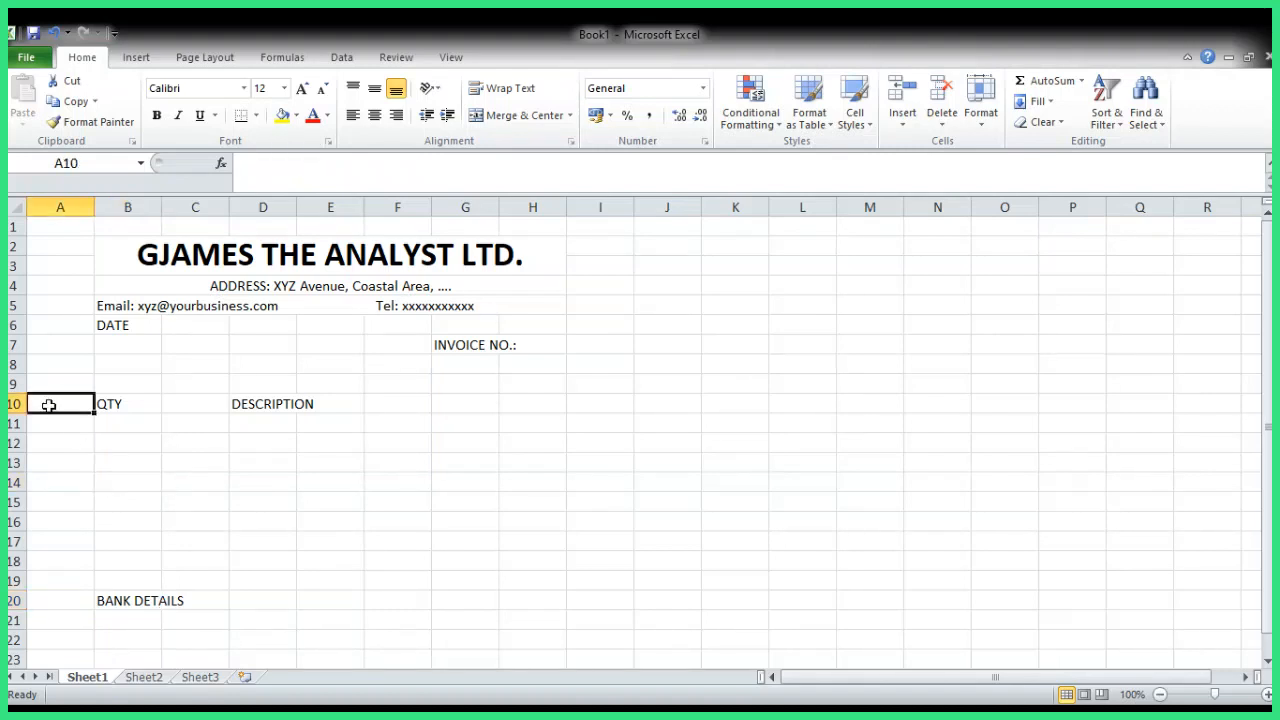
{"action": "type", "text": "s/"}
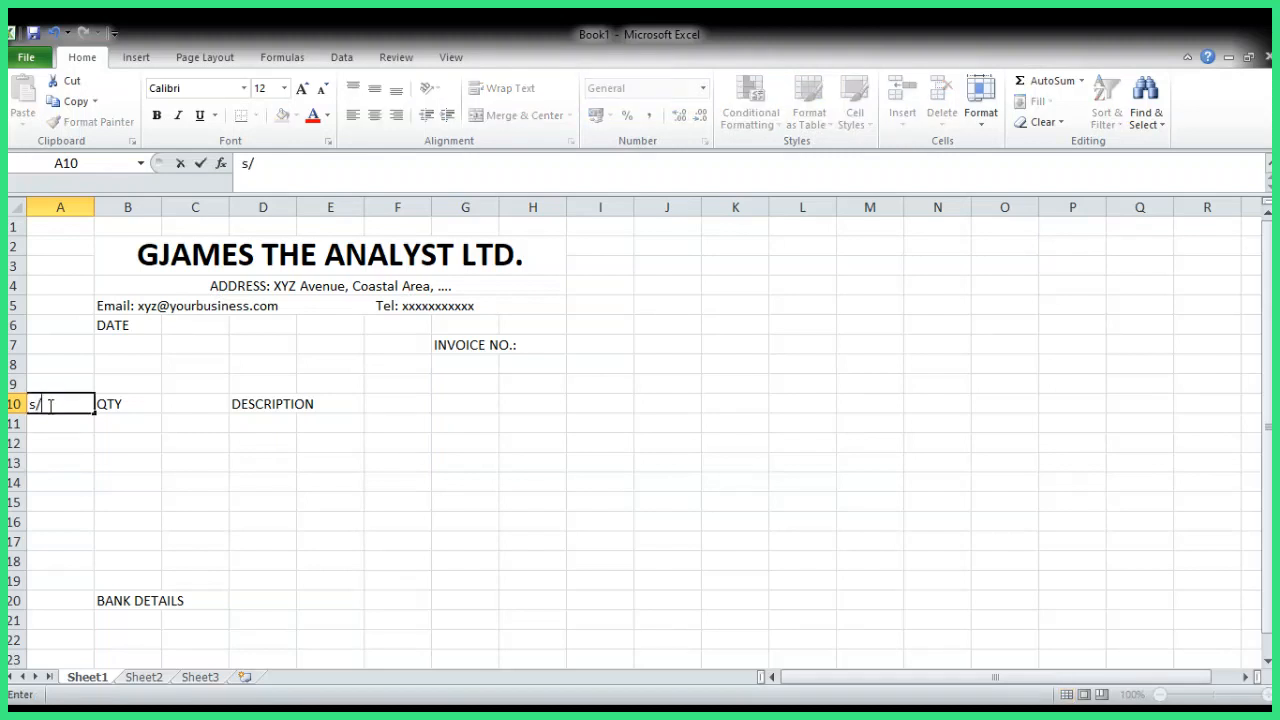
{"action": "key", "text": "BackSpace"}
{"action": "key", "text": "BackSpace"}
{"action": "type", "text": "S/N"}
{"action": "key", "text": "Return"}
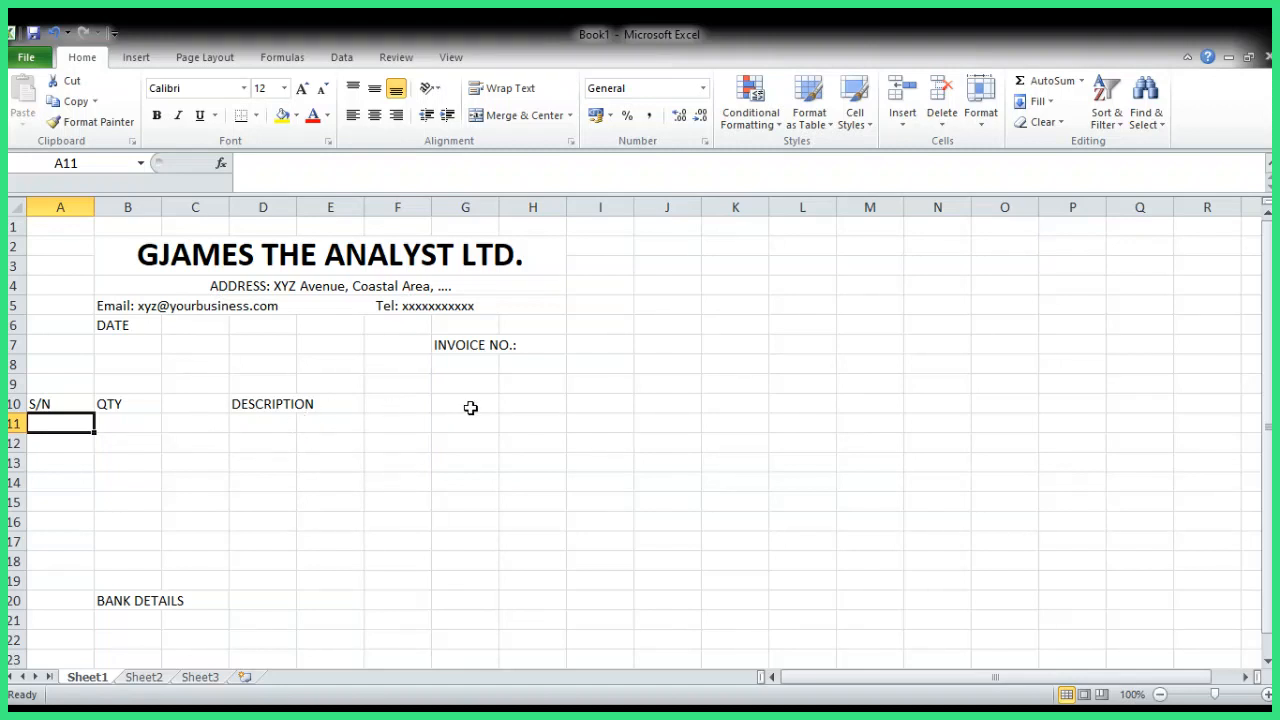
{"action": "left_click", "coordinate": [527, 402]}
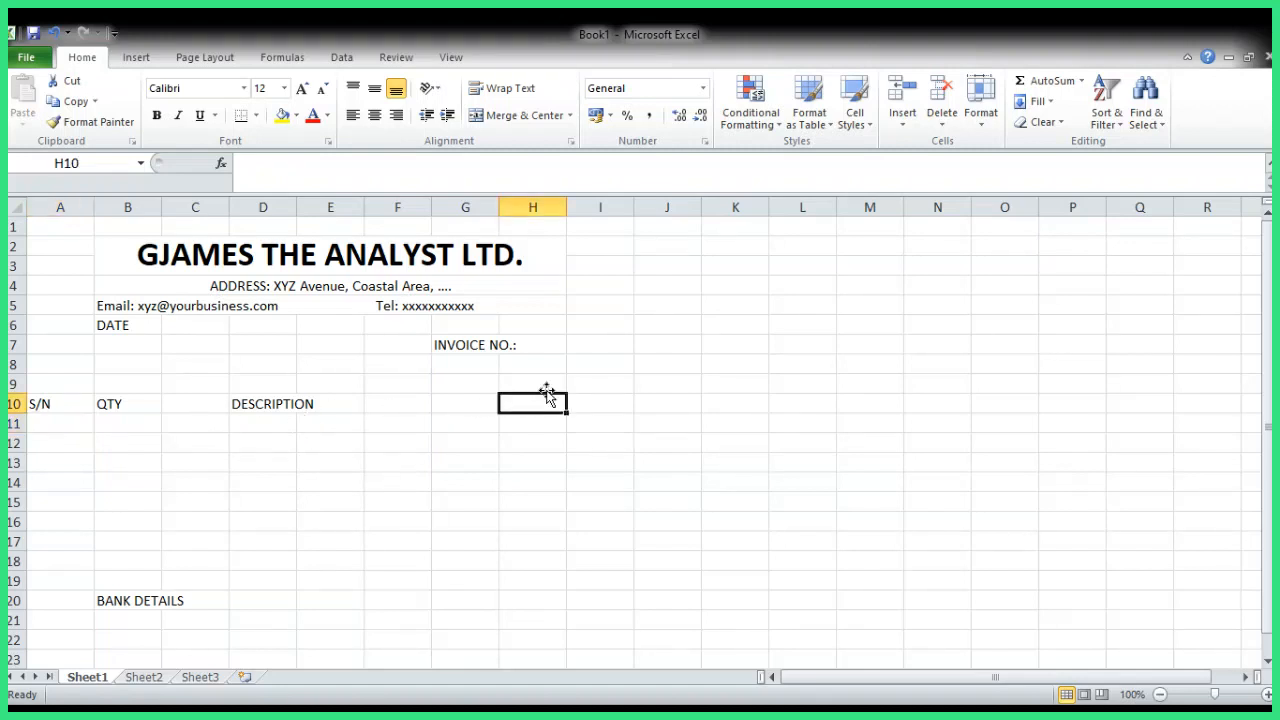
{"action": "type", "text": "AMOUNT"}
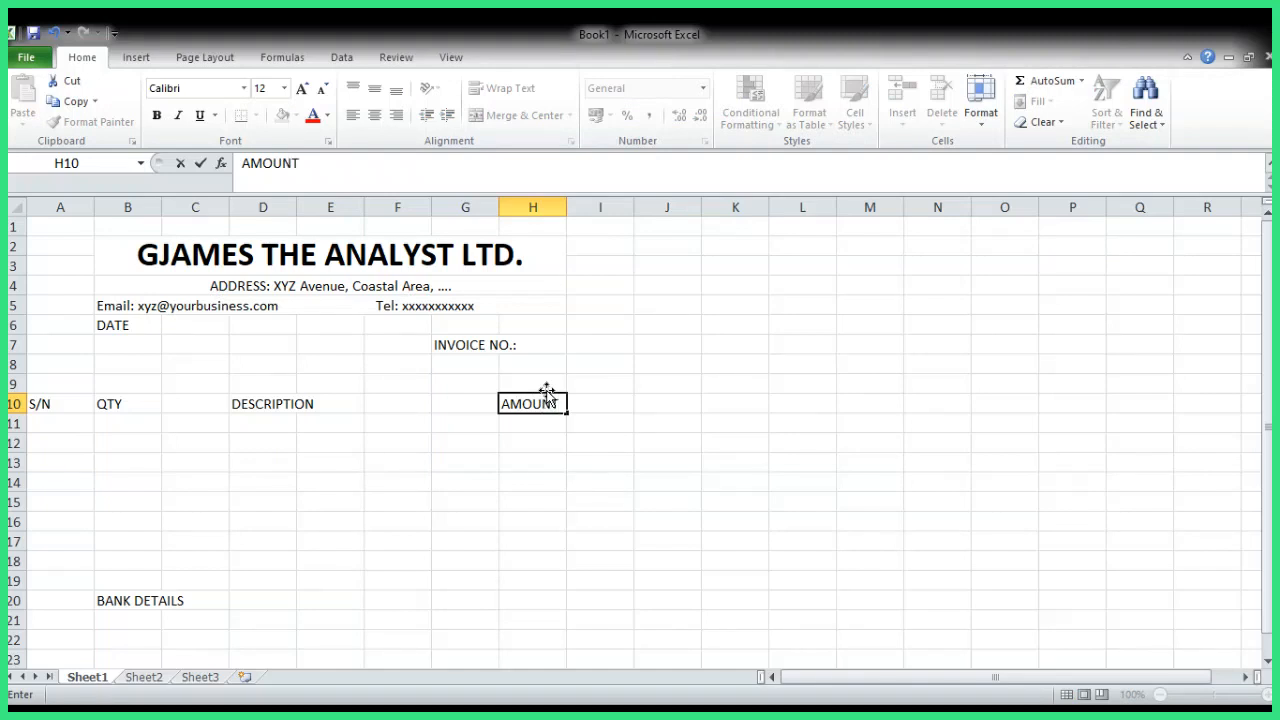
{"action": "key", "text": "Return"}
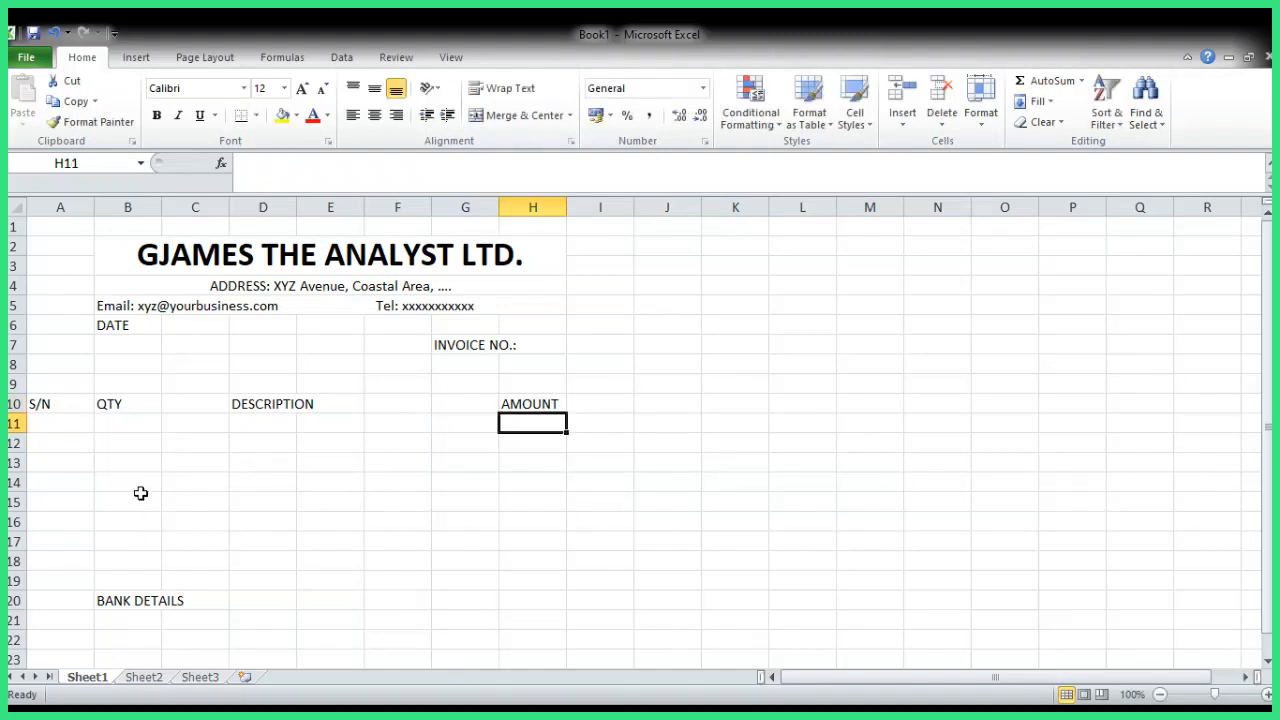
- Number the item rows 1 to 8 in cells A11:A18 by entering 1, 2 and 3 and extending the series
{"action": "left_click", "coordinate": [65, 428]}
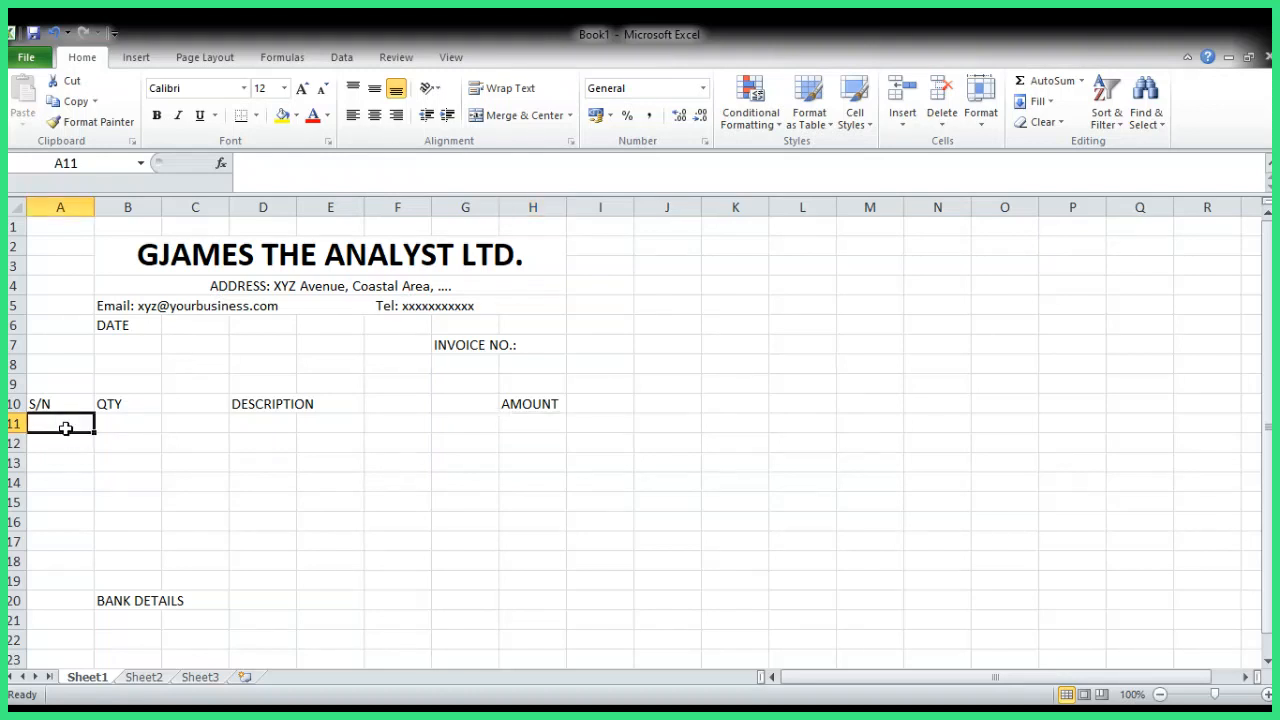
{"action": "type", "text": "1"}
{"action": "key", "text": "Return"}
{"action": "type", "text": "2"}
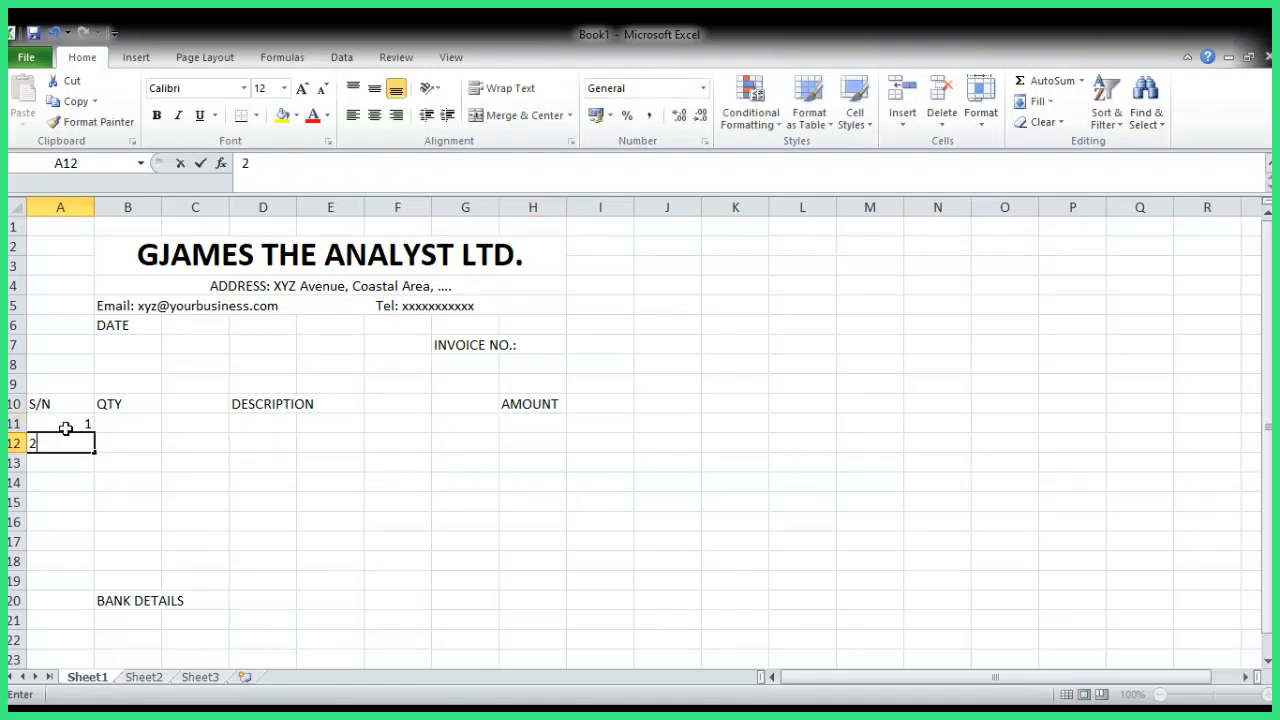
{"action": "key", "text": "Return"}
{"action": "type", "text": "3"}
{"action": "key", "text": "Return"}
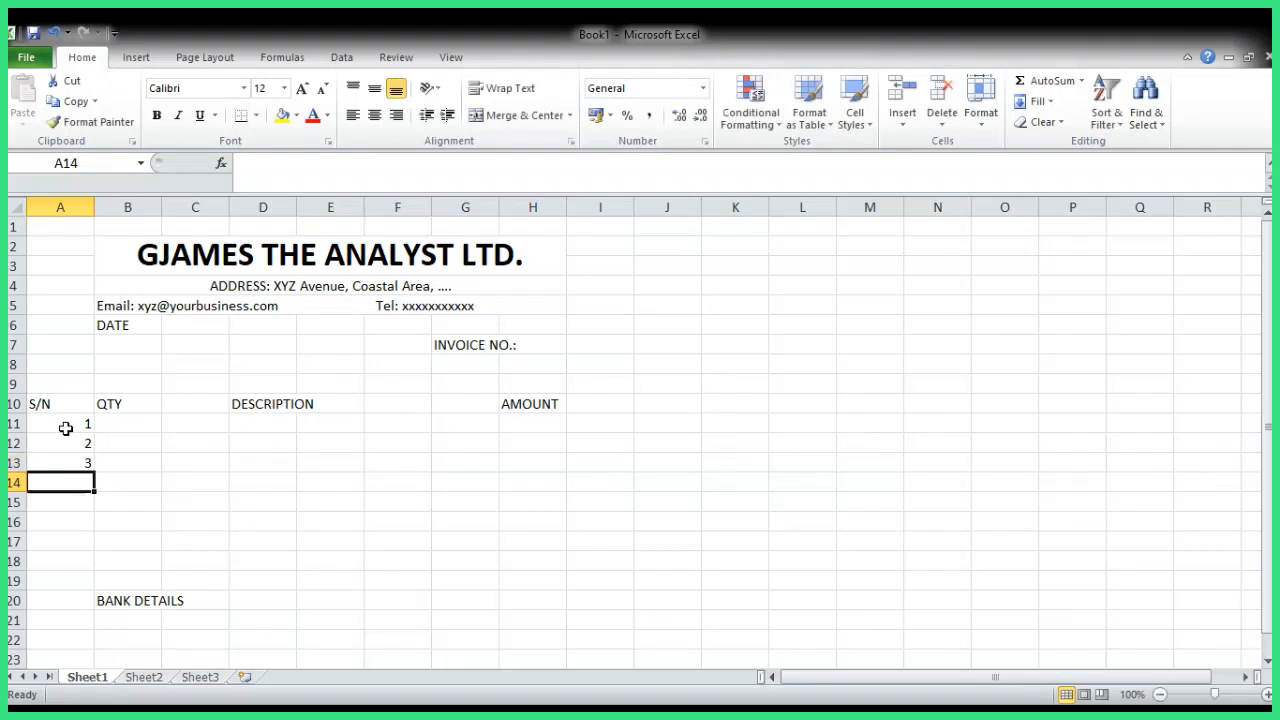
{"action": "left_click_drag", "start_coordinate": [65, 428], "coordinate": [93, 568]}
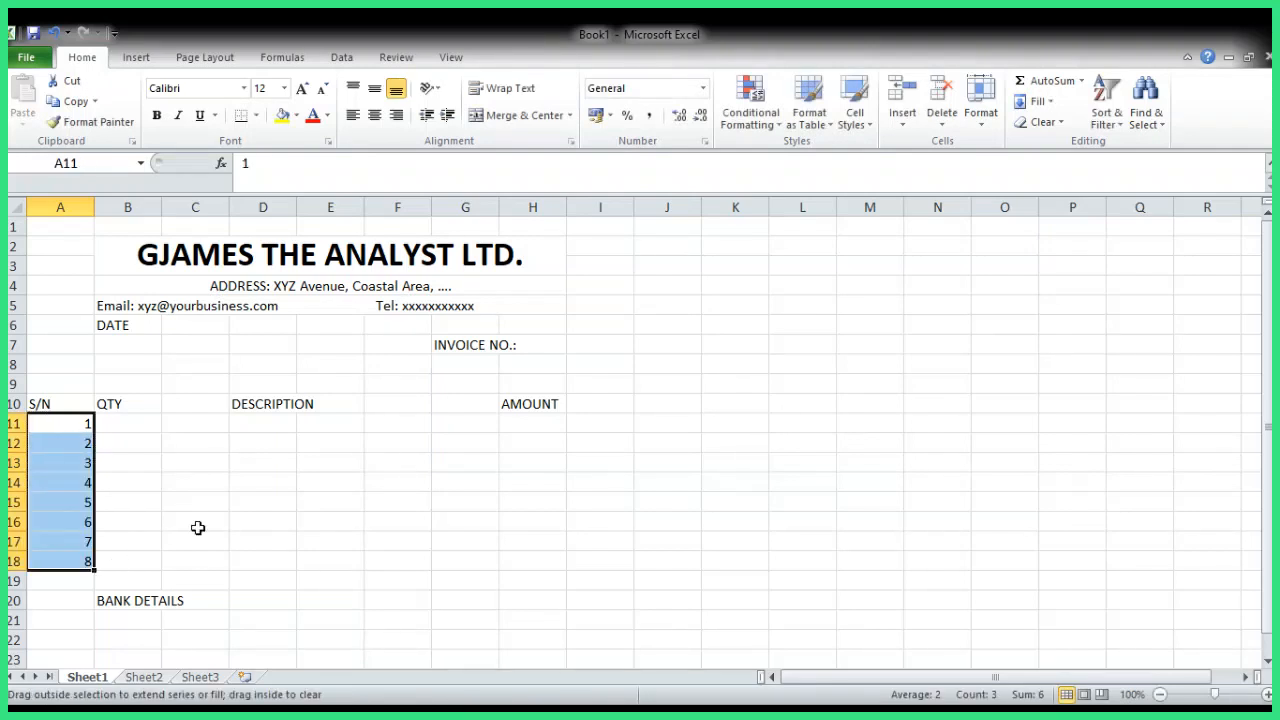
{"action": "left_click", "coordinate": [290, 447]}
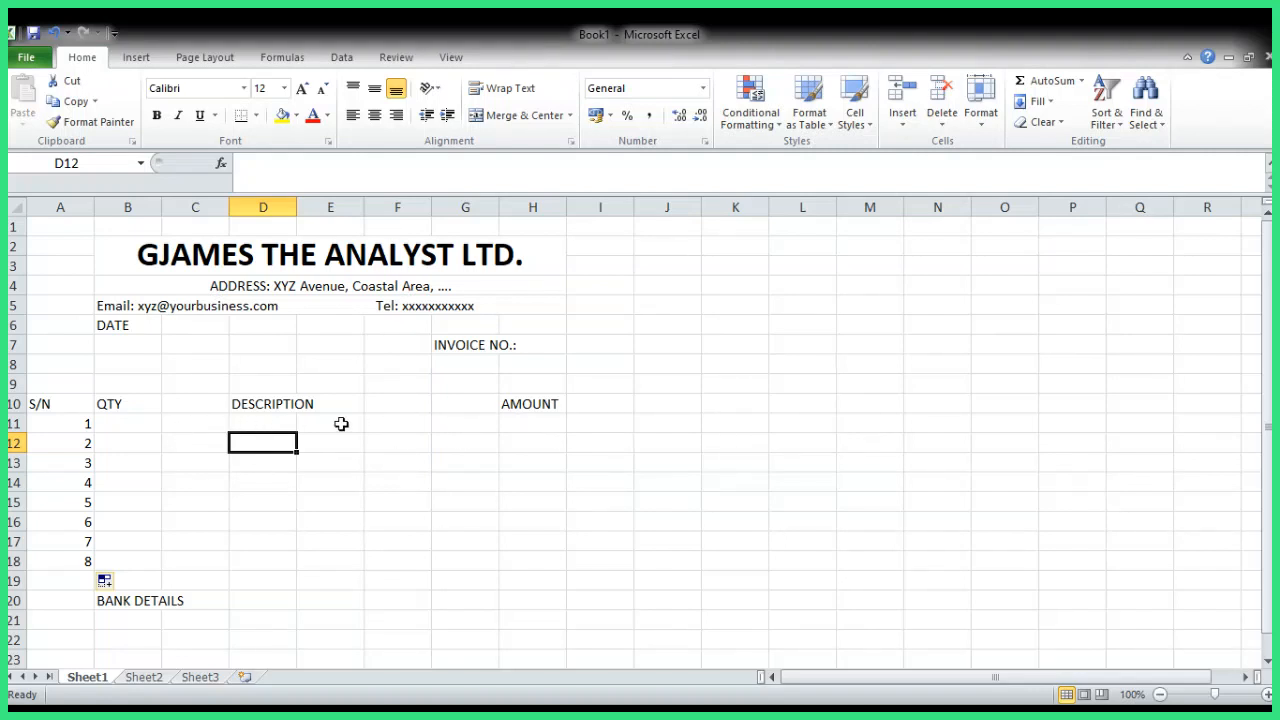
{"action": "left_click_drag", "start_coordinate": [285, 420], "coordinate": [322, 420]}
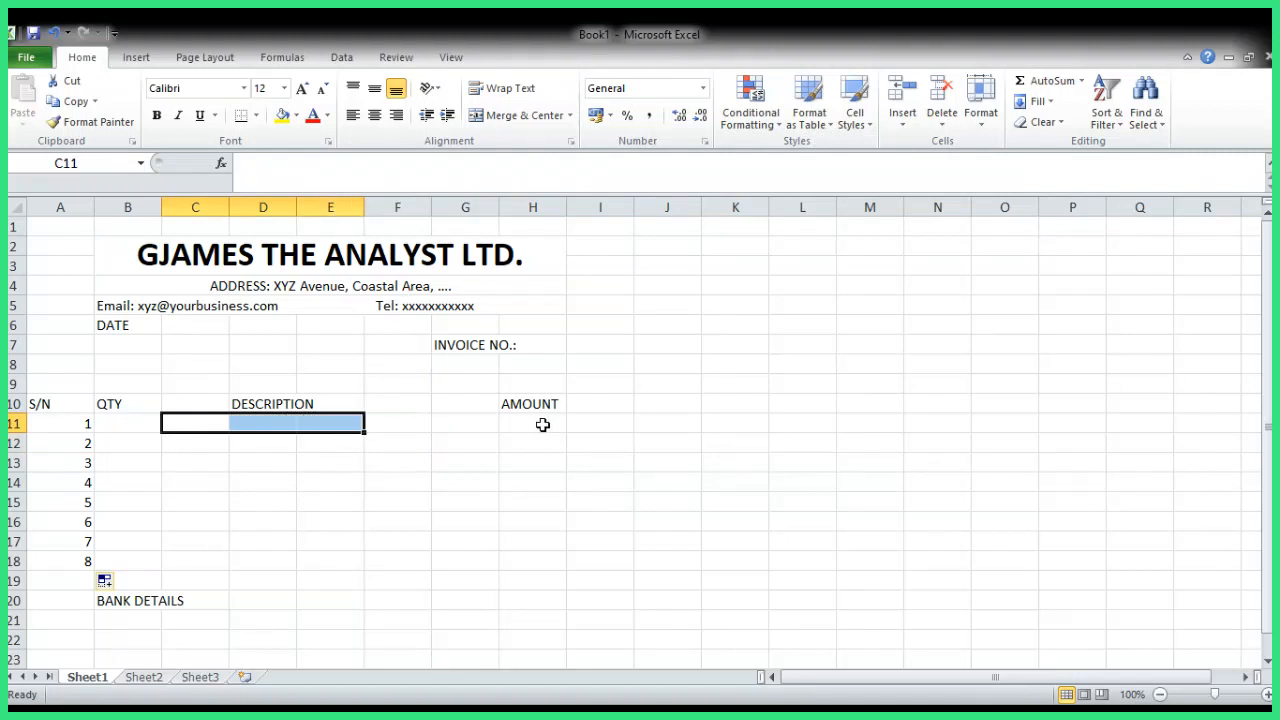
{"action": "left_click_drag", "start_coordinate": [538, 427], "coordinate": [543, 380]}
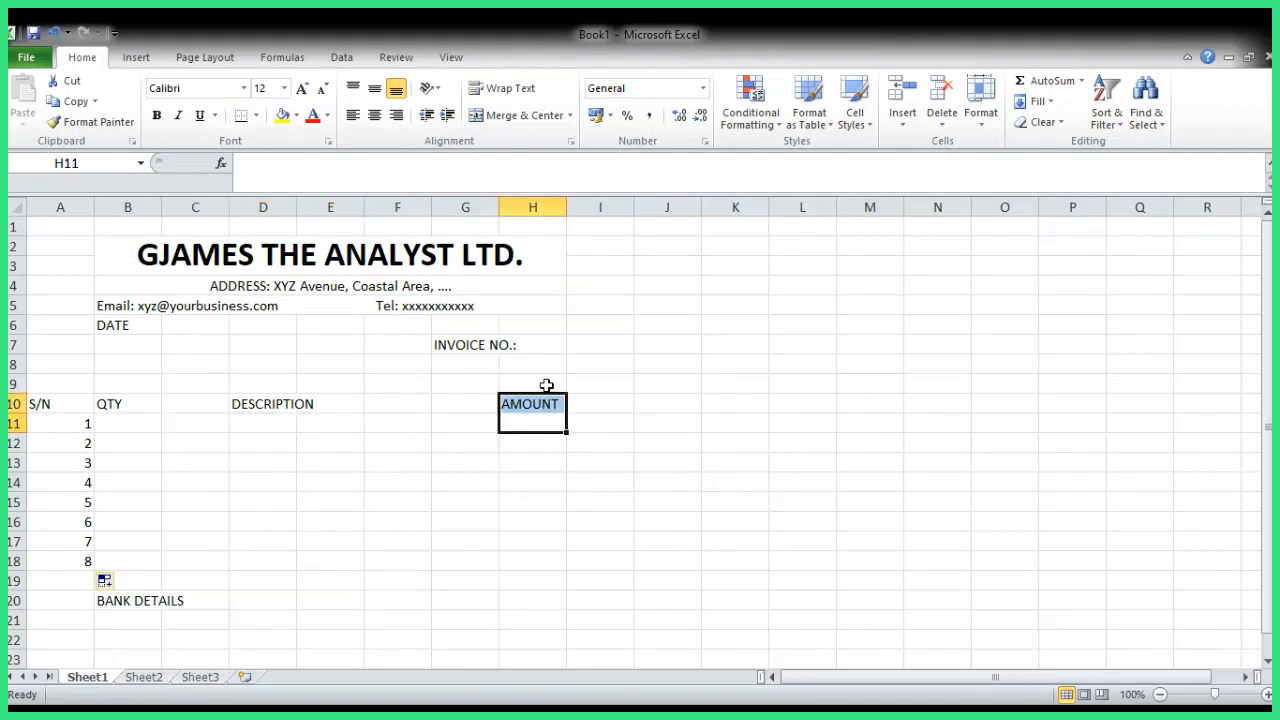
{"action": "left_click", "coordinate": [549, 425]}
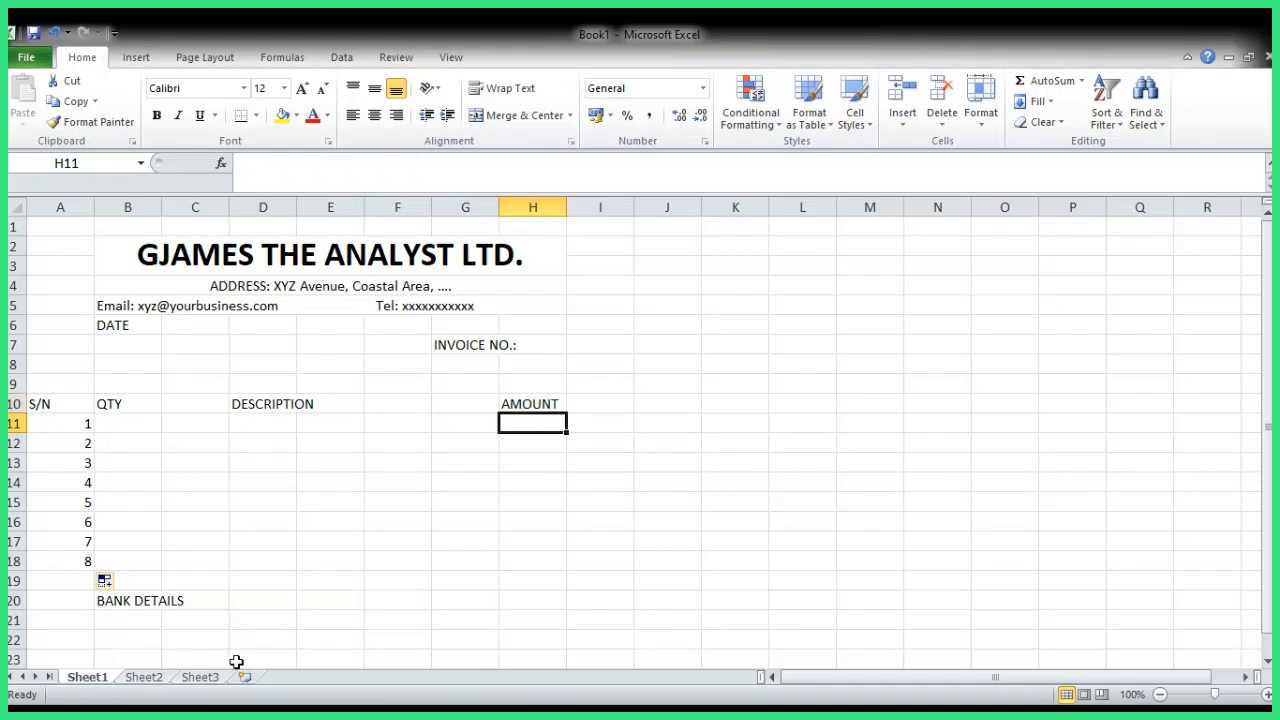
{"action": "left_click", "coordinate": [131, 620]}
{"action": "left_click", "coordinate": [113, 600]}
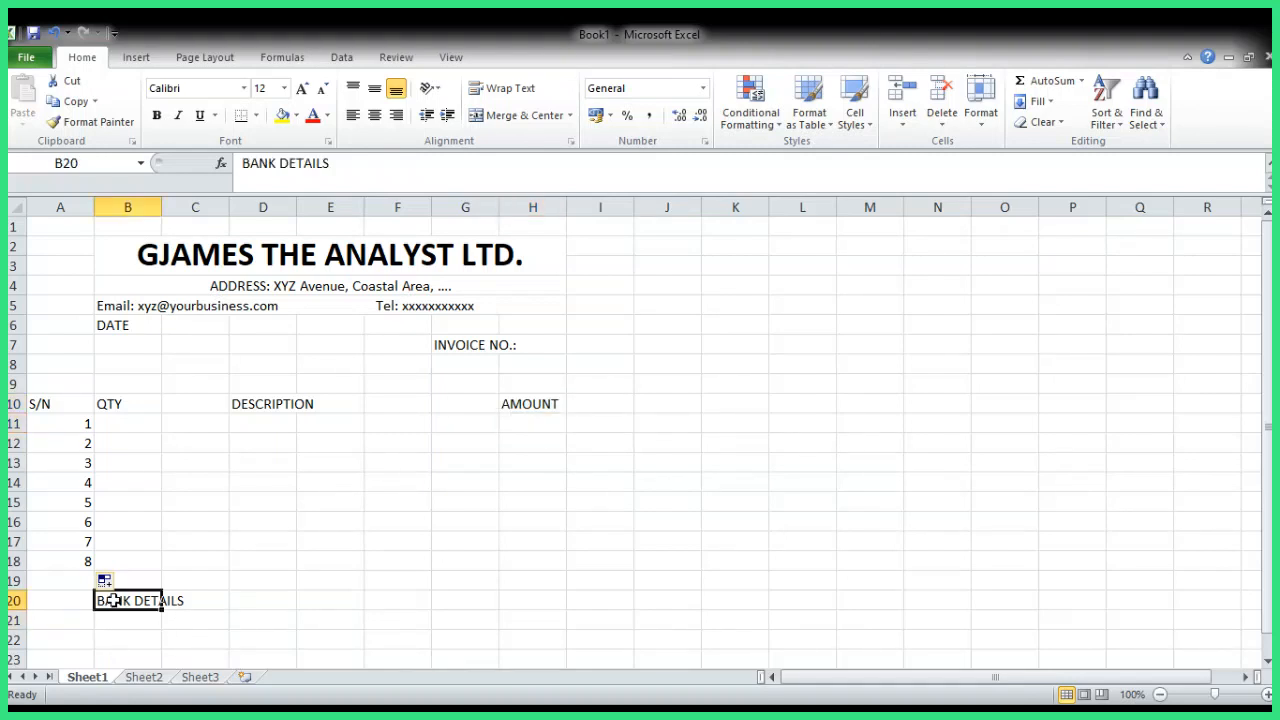
- Extend the label in cell B20 to read BANK DETAILS: BANK ABC LTD
{"action": "left_click", "coordinate": [340, 163]}
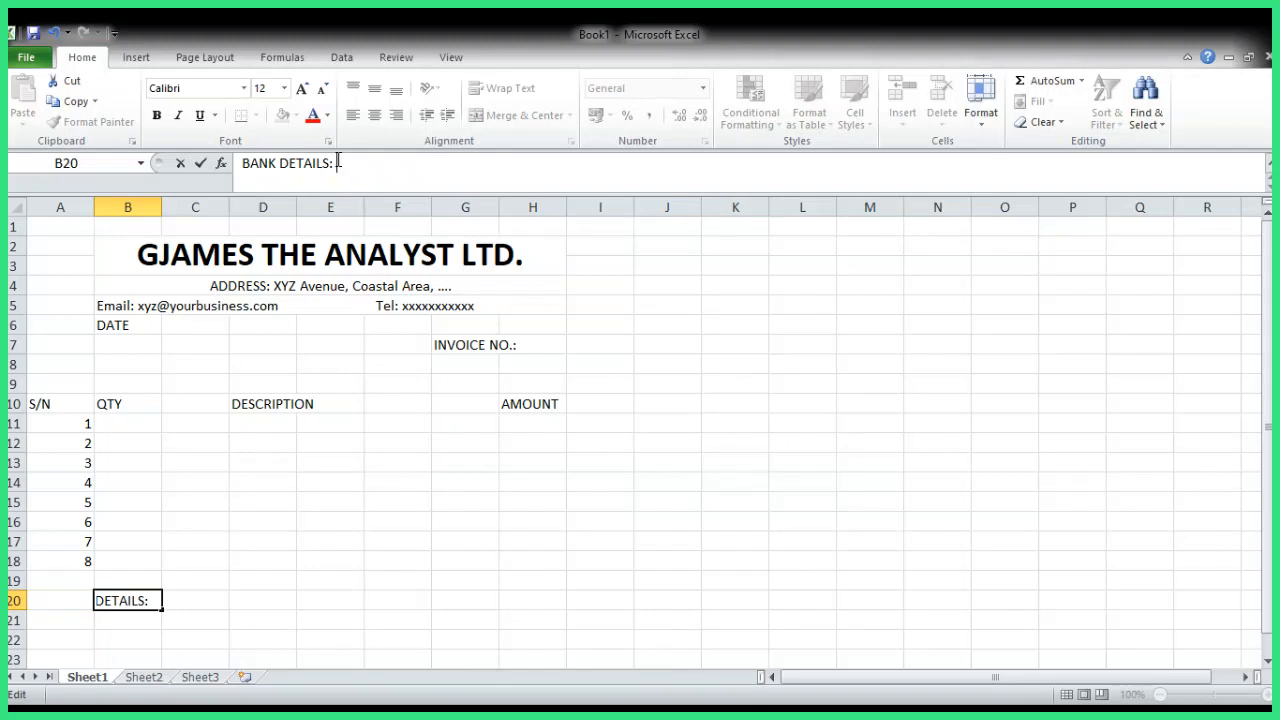
{"action": "type", "text": "bank"}
{"action": "key", "text": "BackSpace"}
{"action": "key", "text": "BackSpace"}
{"action": "key", "text": "BackSpace"}
{"action": "key", "text": "BackSpace"}
{"action": "type", "text": "BANK ABC"}
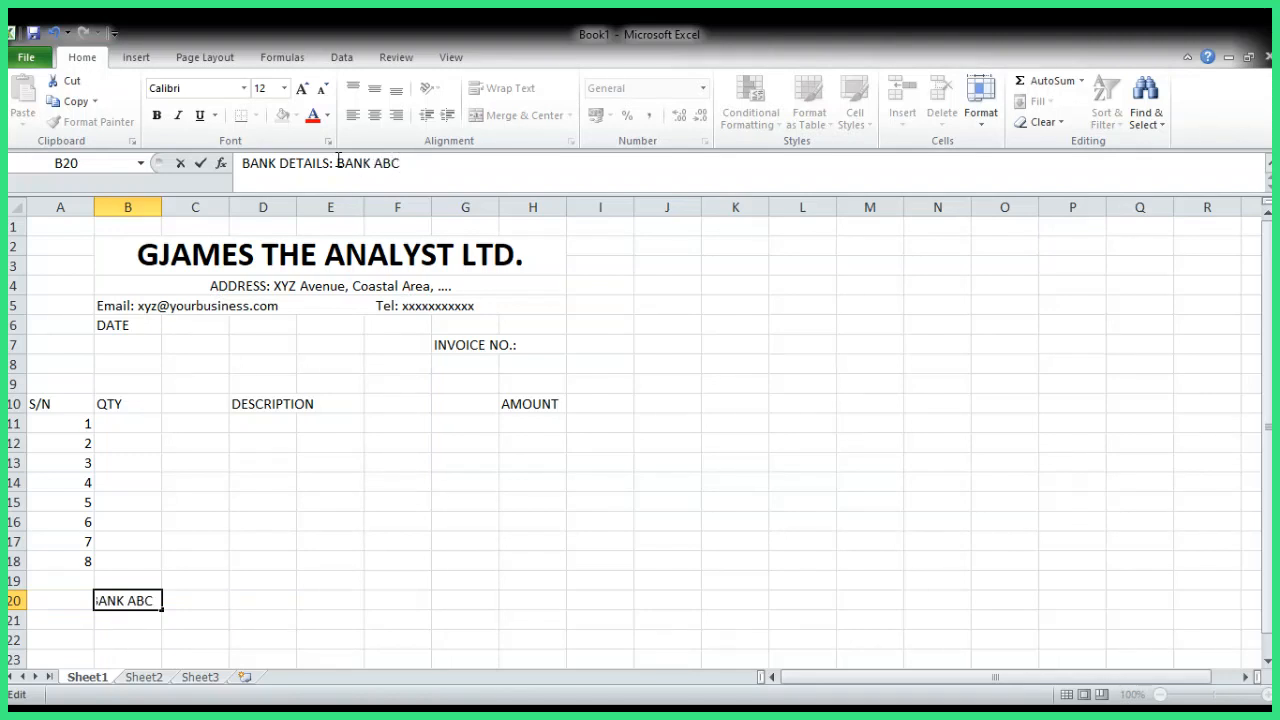
{"action": "type", "text": " LTD"}
{"action": "key", "text": "Return"}
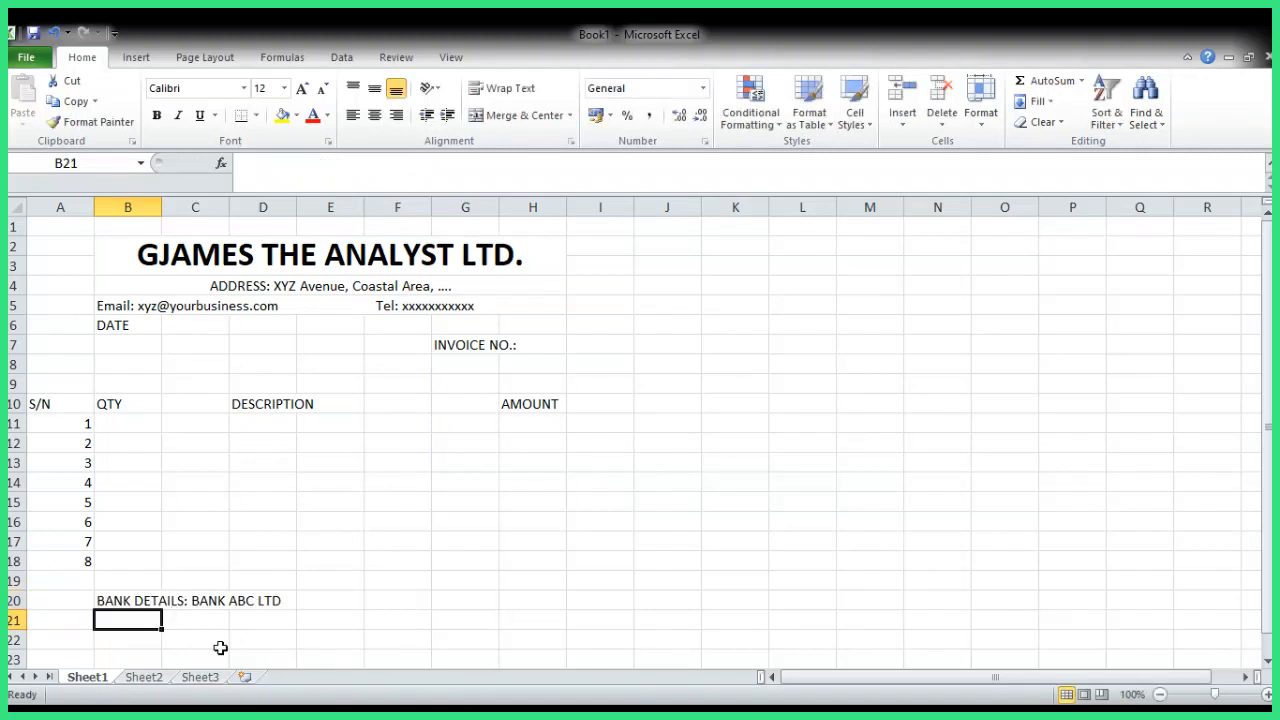
{"action": "left_click", "coordinate": [166, 605]}
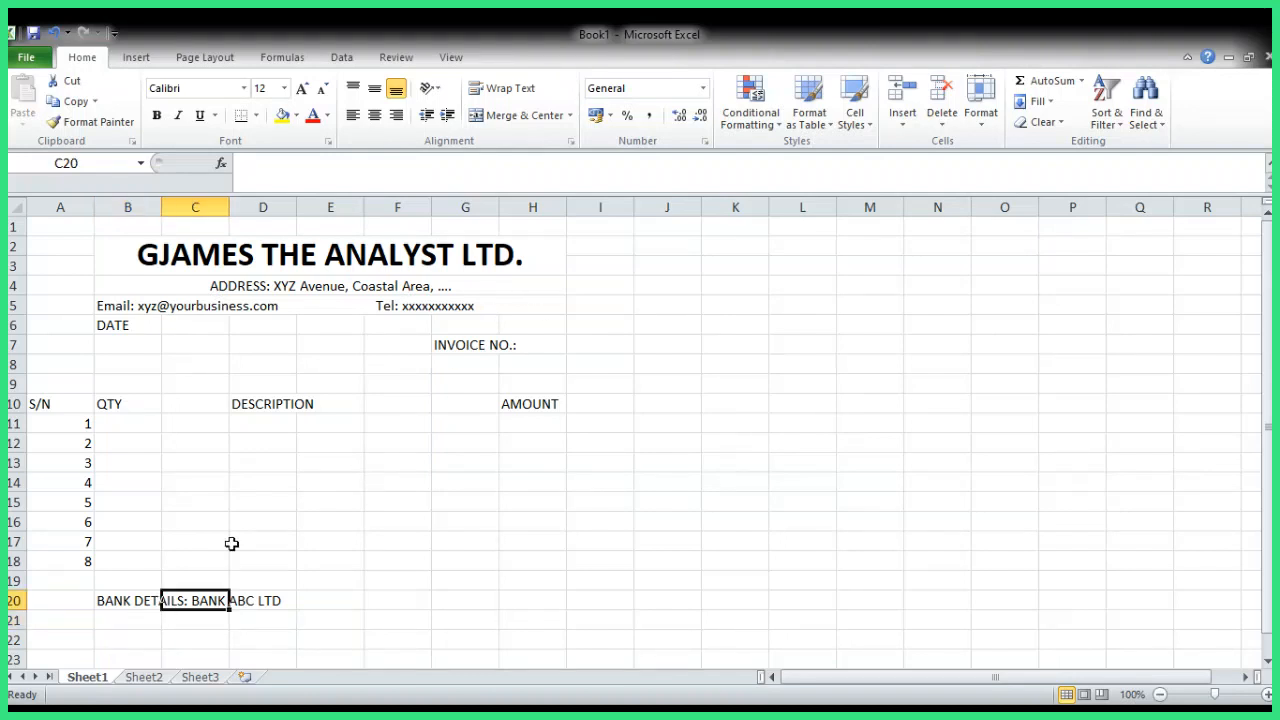
{"action": "left_click", "coordinate": [130, 602]}
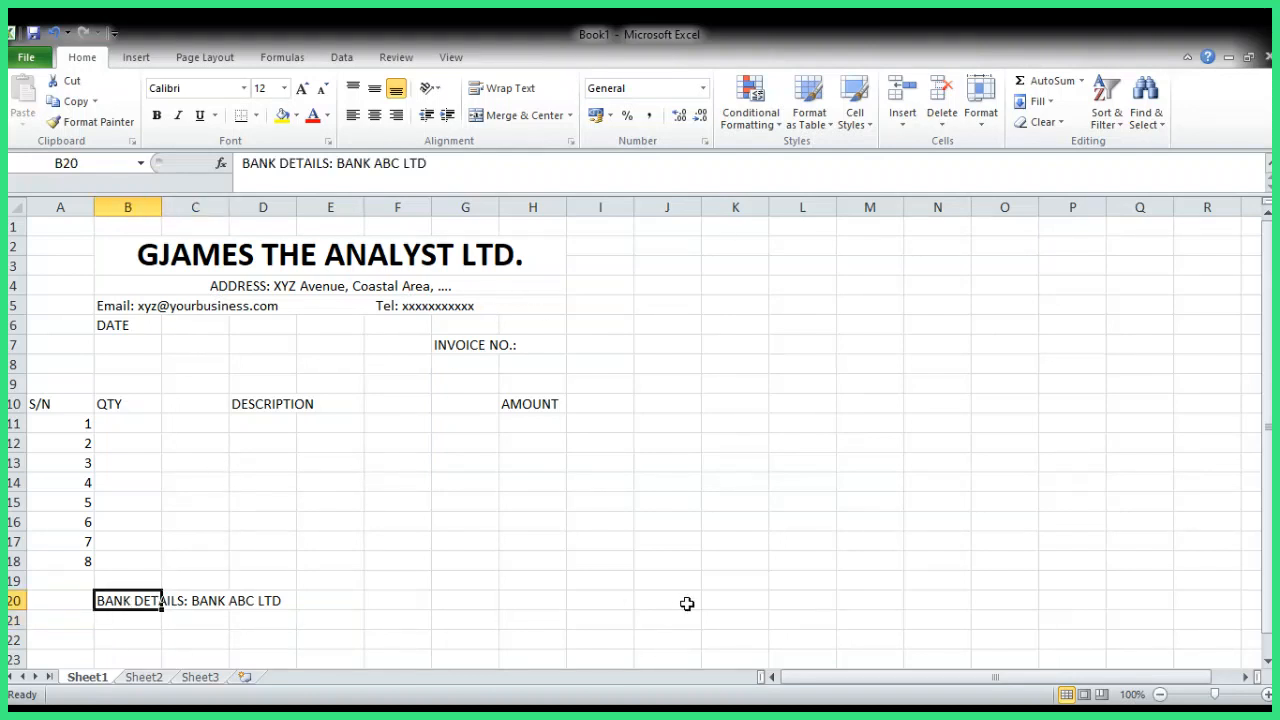
{"action": "scroll", "coordinate": [684, 600], "scroll_direction": "down", "scroll_amount": 3}
{"action": "scroll", "coordinate": [681, 595], "scroll_direction": "up", "scroll_amount": 3}
{"action": "key", "text": "ctrl+p"}
- Center the contents of column A horizontally
{"action": "left_click", "coordinate": [62, 207]}
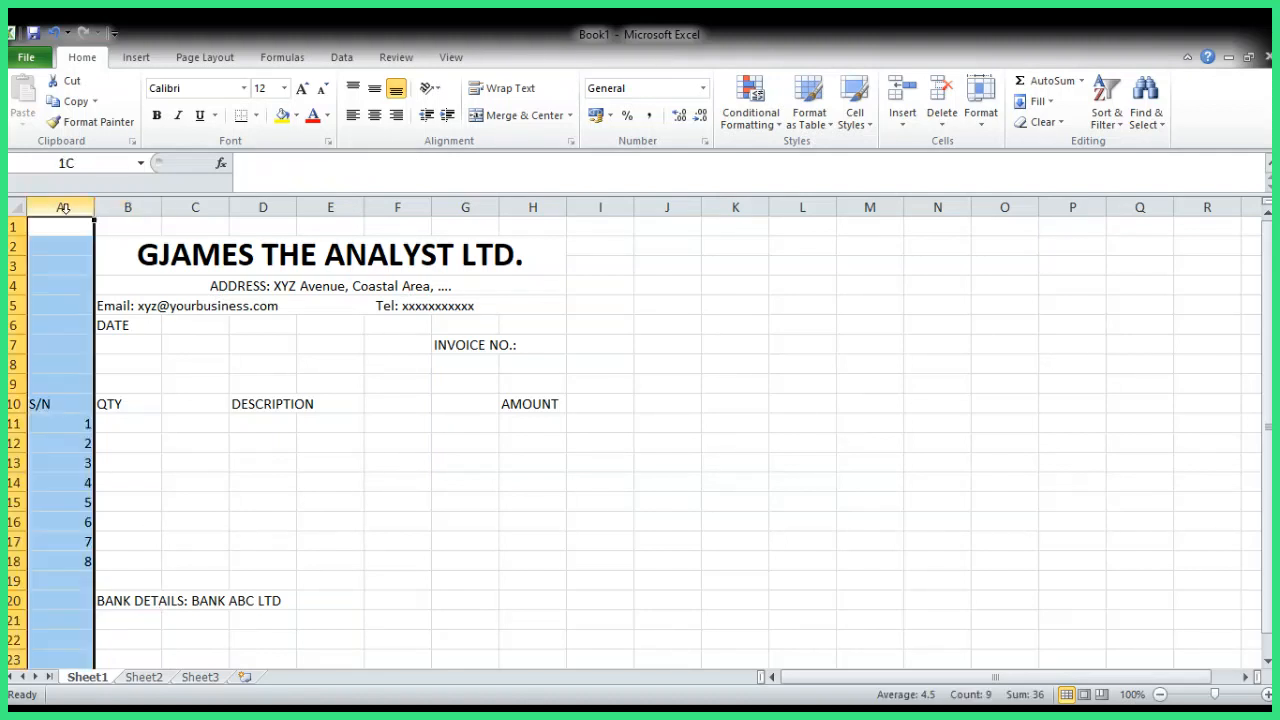
{"action": "left_click", "coordinate": [378, 118]}
{"action": "left_click", "coordinate": [362, 482]}
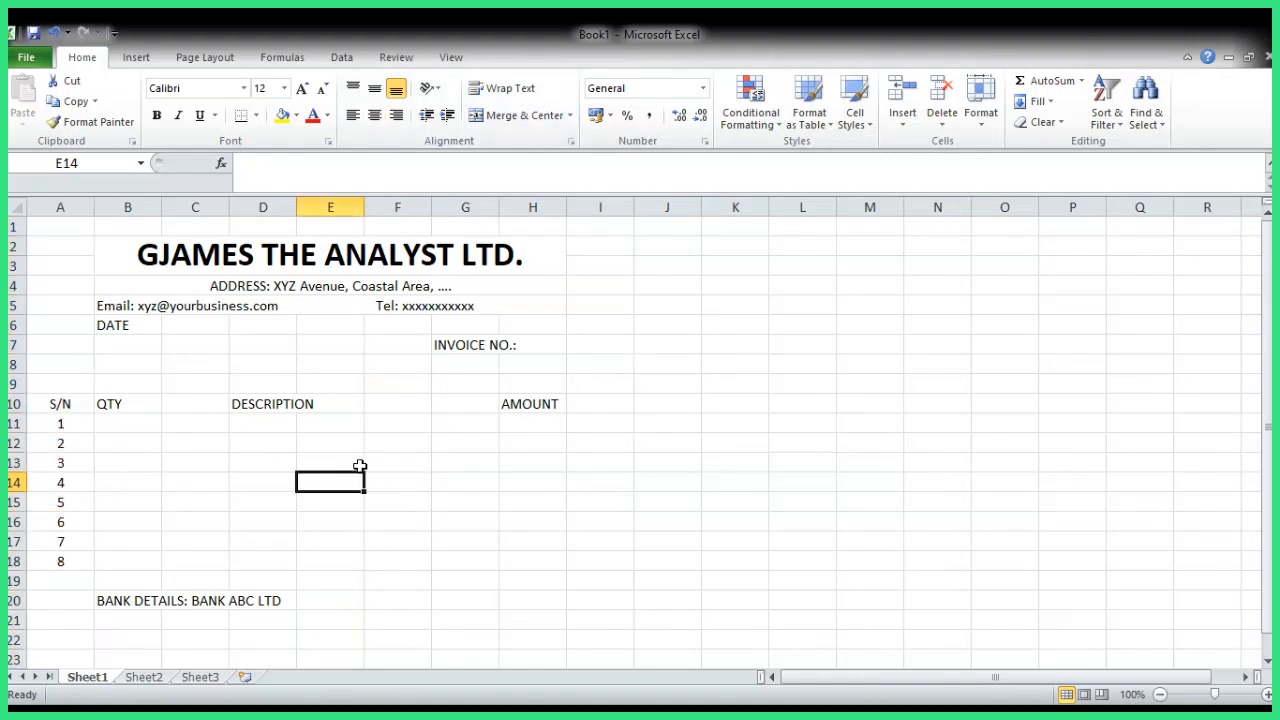
- Merge and center the DESCRIPTION heading across C10:G10 and make the headings in row 10 bold
{"action": "left_click_drag", "start_coordinate": [177, 403], "coordinate": [445, 401]}
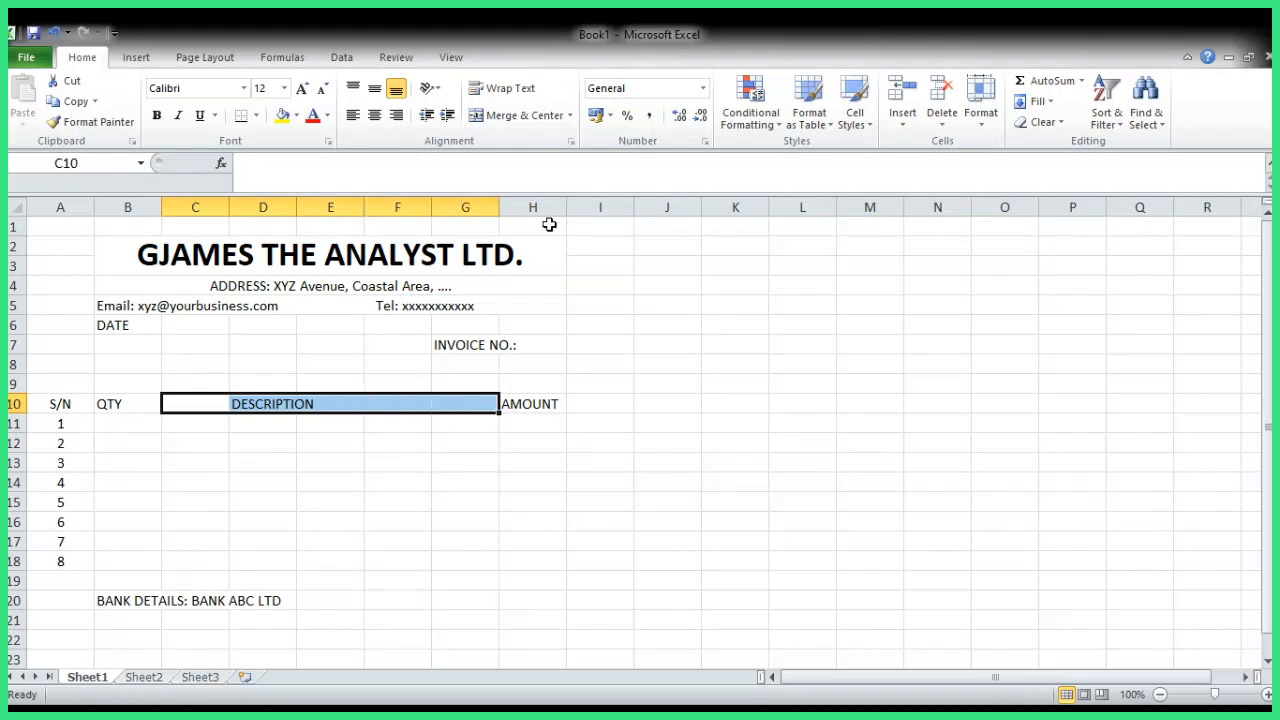
{"action": "left_click", "coordinate": [513, 116]}
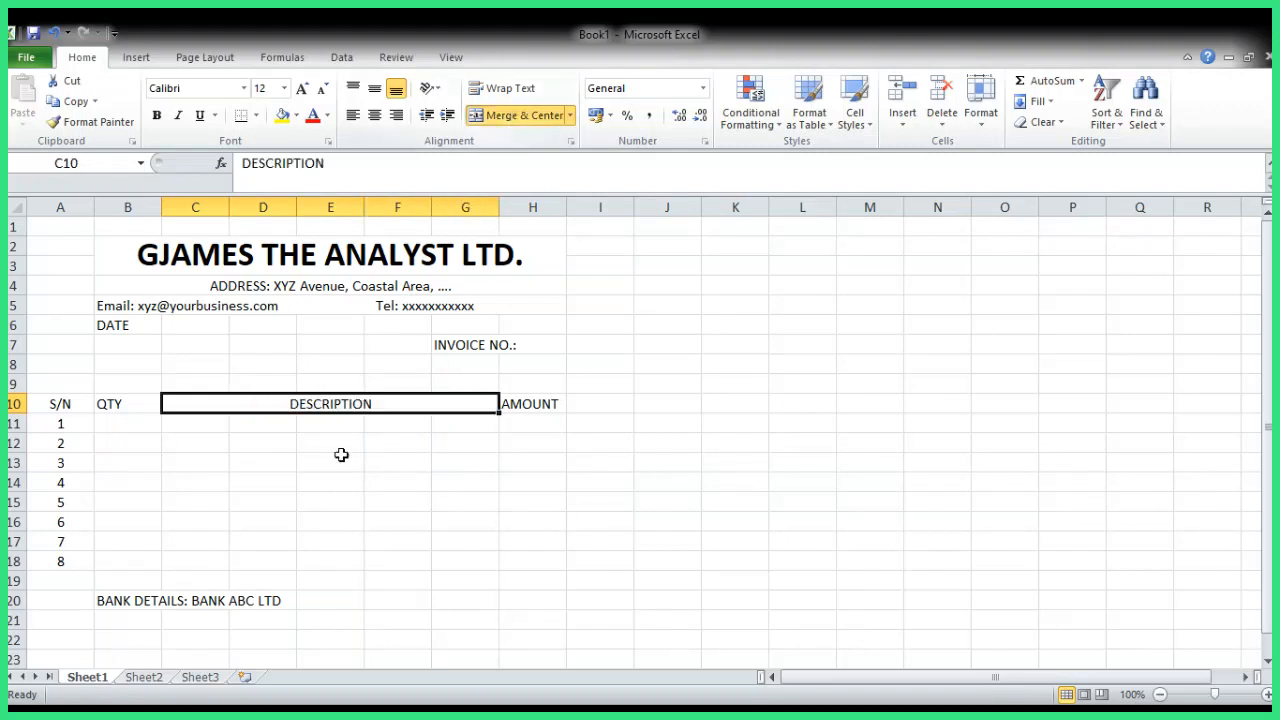
{"action": "left_click", "coordinate": [15, 404]}
{"action": "key", "text": "ctrl+b"}
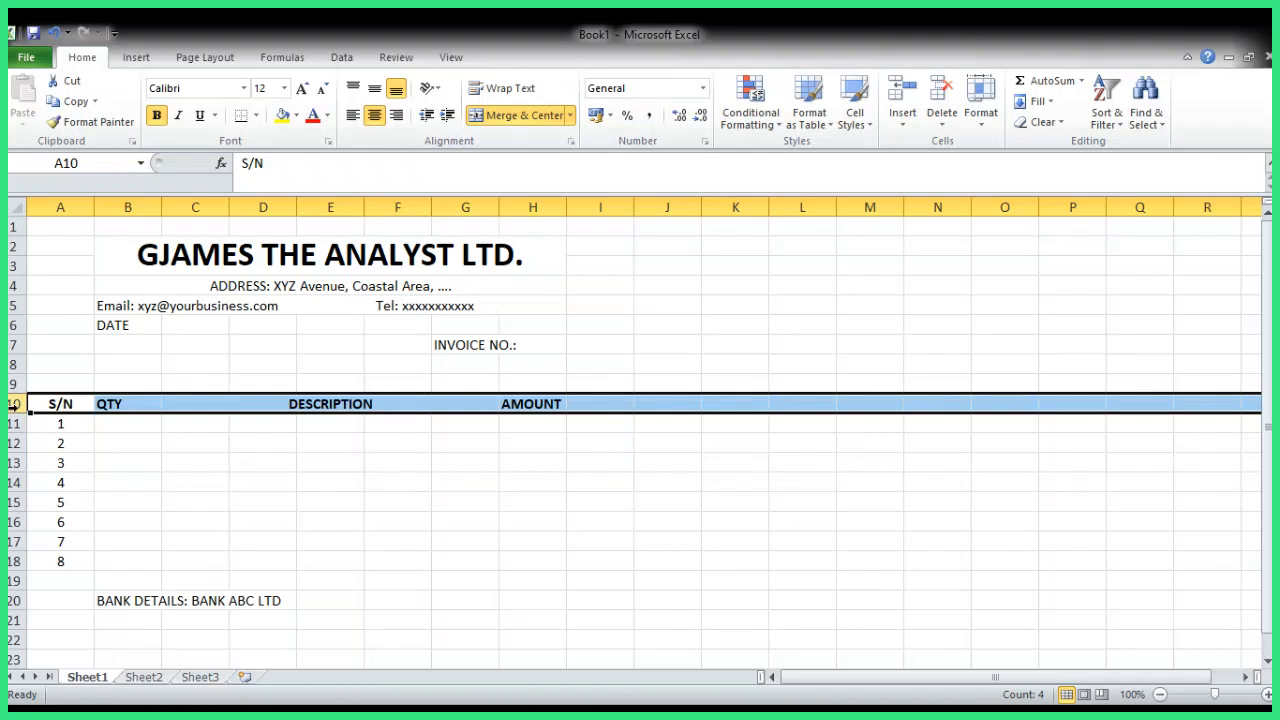
{"action": "left_click", "coordinate": [389, 540]}
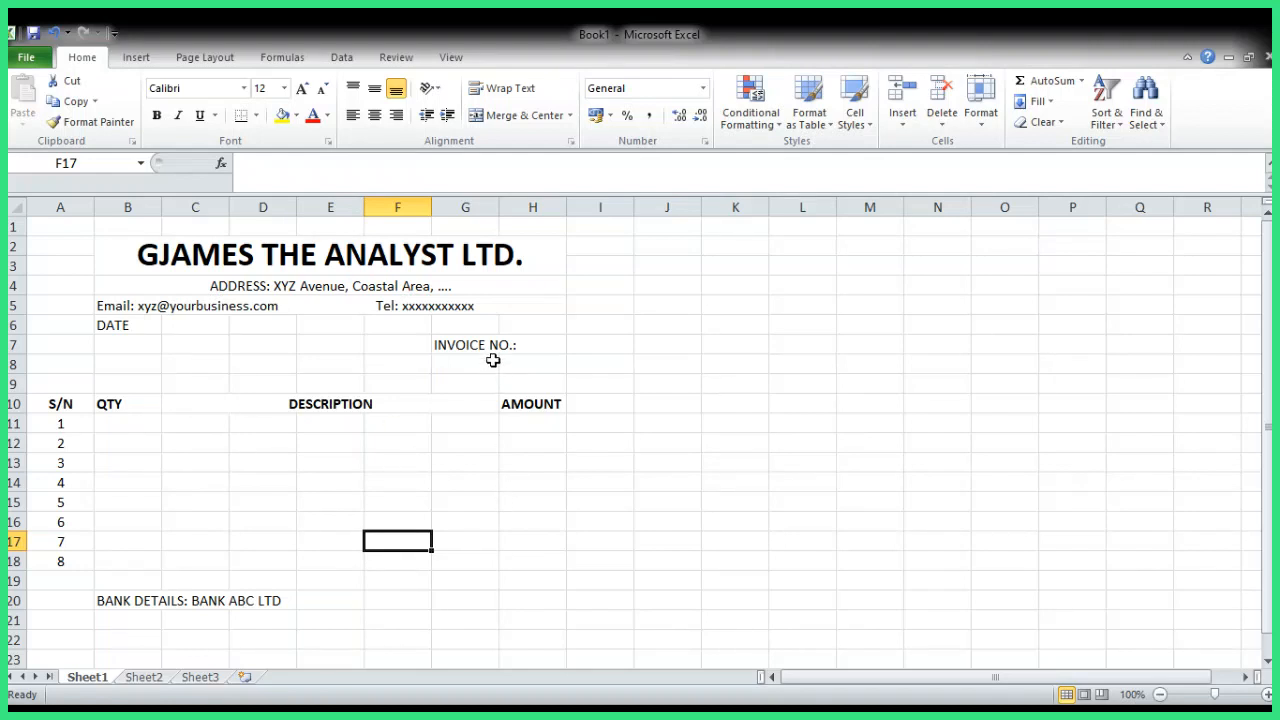
- Change the font color of the company title in B2 to dark red
{"action": "left_click", "coordinate": [196, 257]}
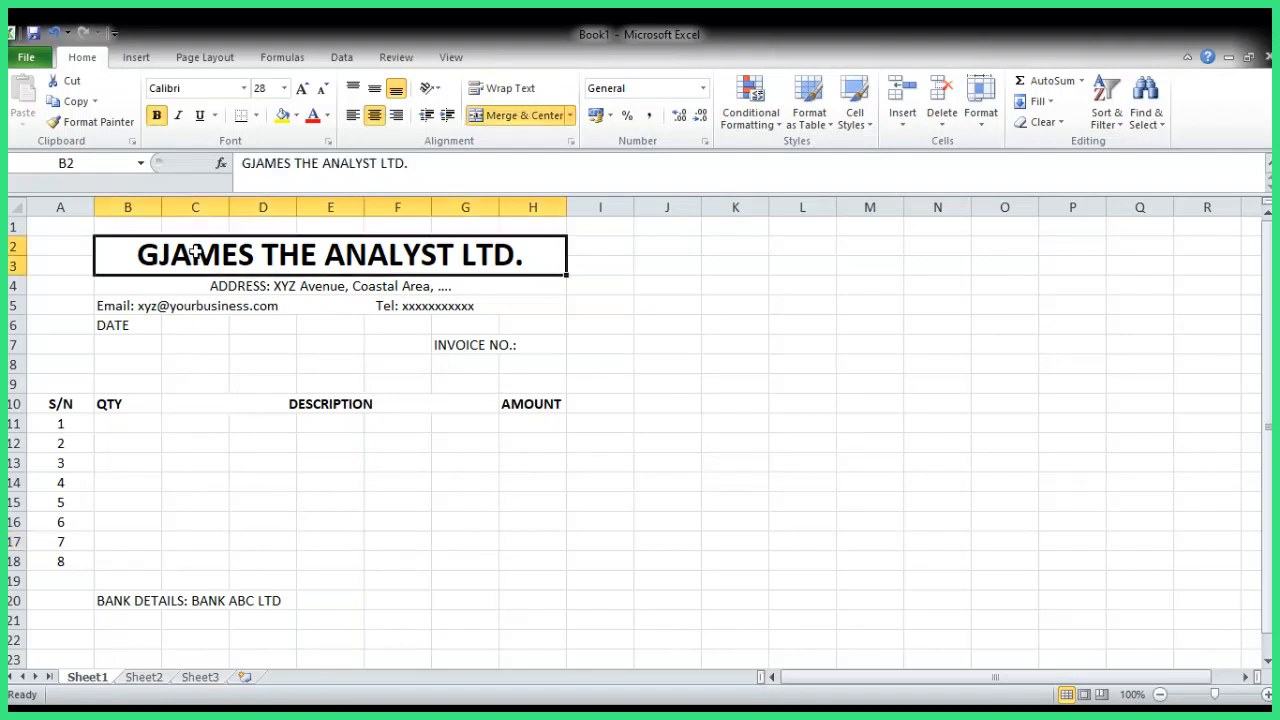
{"action": "left_click", "coordinate": [329, 117]}
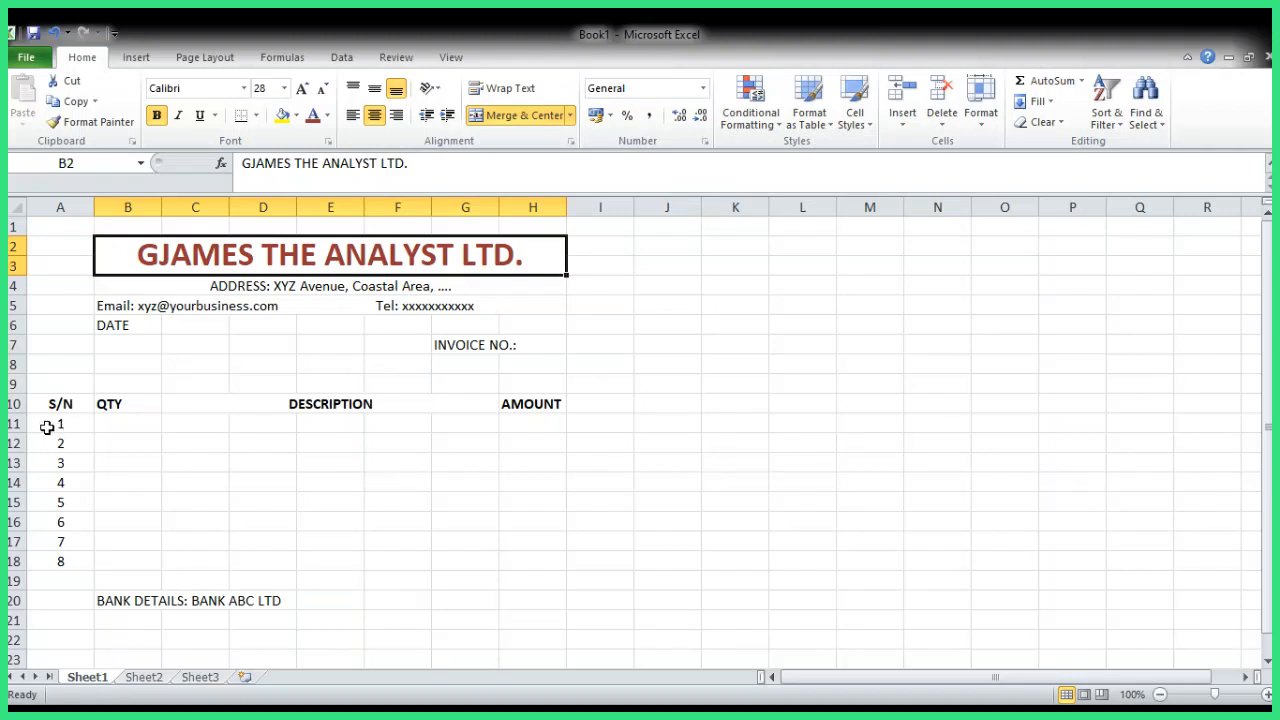
{"action": "left_click_drag", "start_coordinate": [42, 427], "coordinate": [515, 421]}
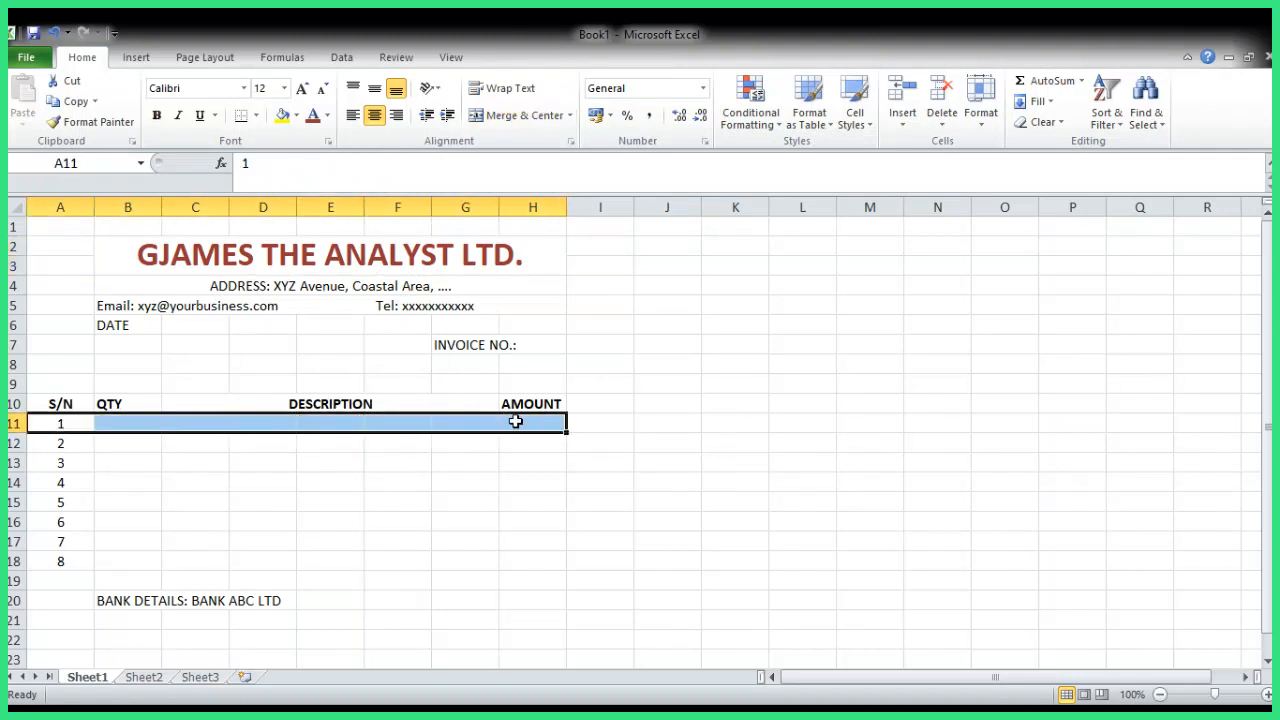
{"action": "left_click", "coordinate": [327, 116]}
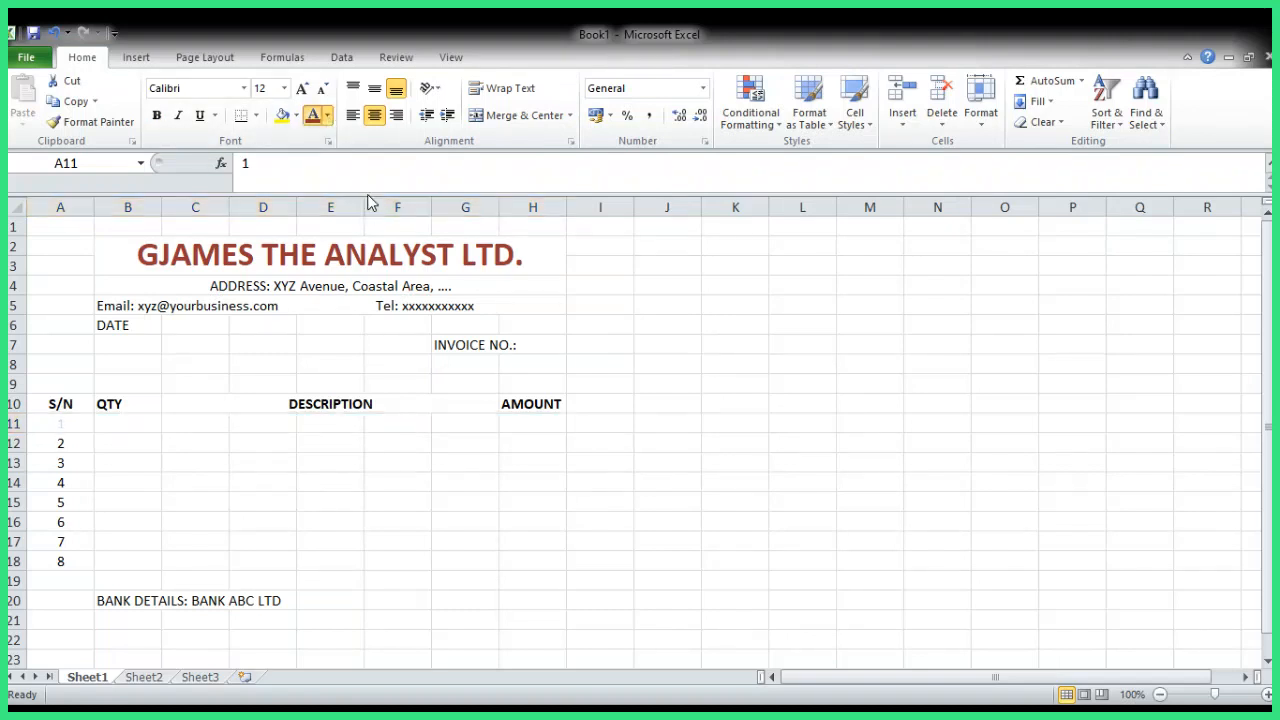
{"action": "left_click", "coordinate": [360, 193]}
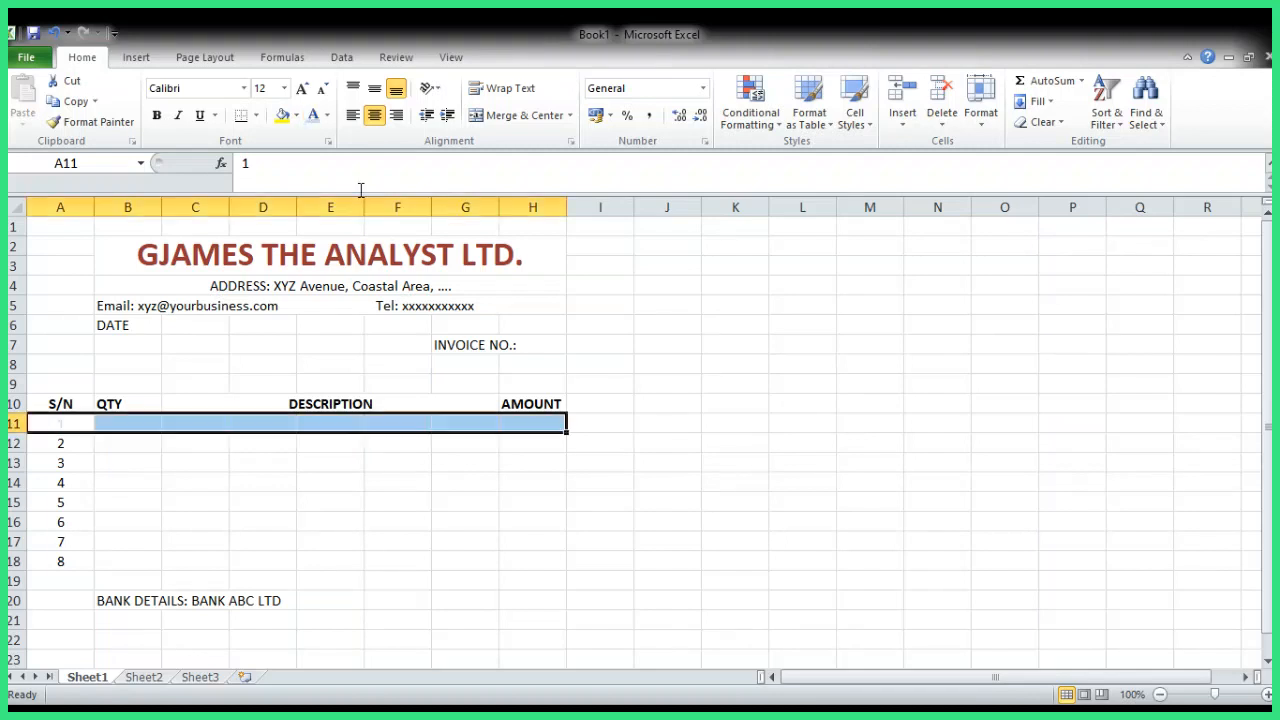
{"action": "left_click", "coordinate": [378, 500]}
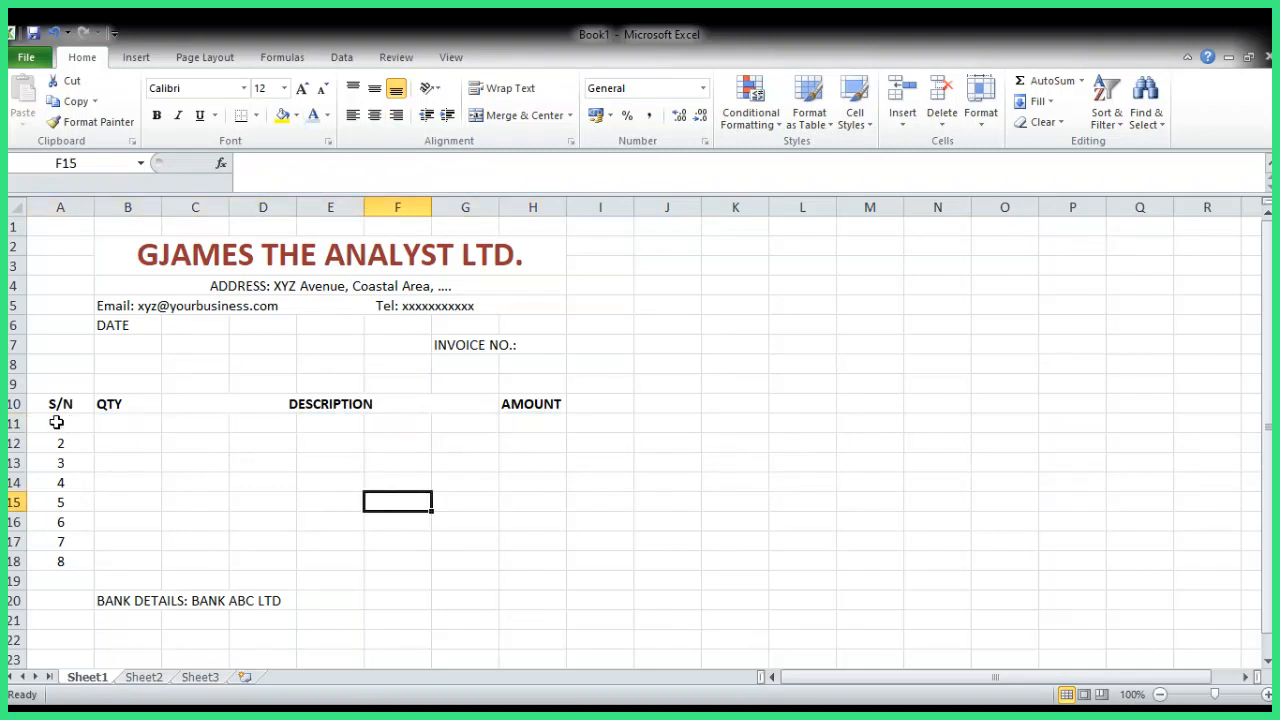
{"action": "left_click_drag", "start_coordinate": [57, 422], "coordinate": [503, 420]}
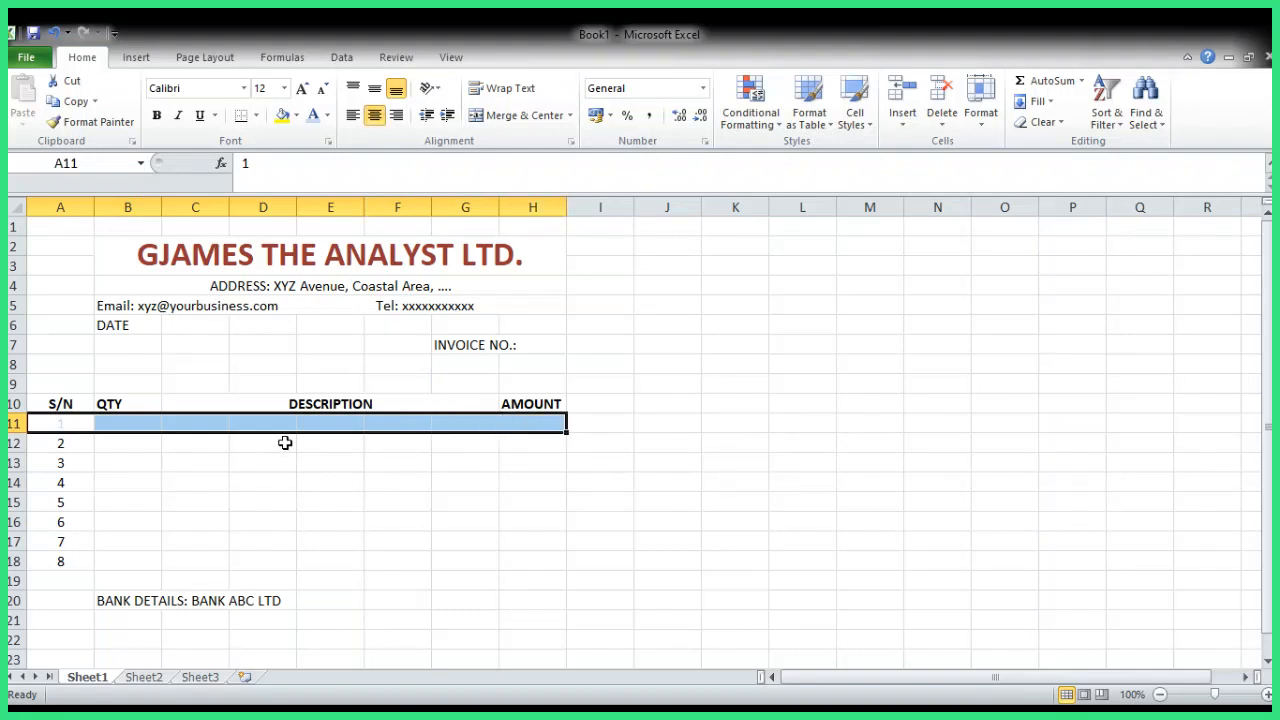
{"action": "left_click", "coordinate": [260, 500]}
{"action": "key", "text": "ctrl+z"}
{"action": "left_click", "coordinate": [205, 482]}
- Fill the first item row, cells B11:H11, with light blue
{"action": "left_click_drag", "start_coordinate": [120, 421], "coordinate": [511, 420]}
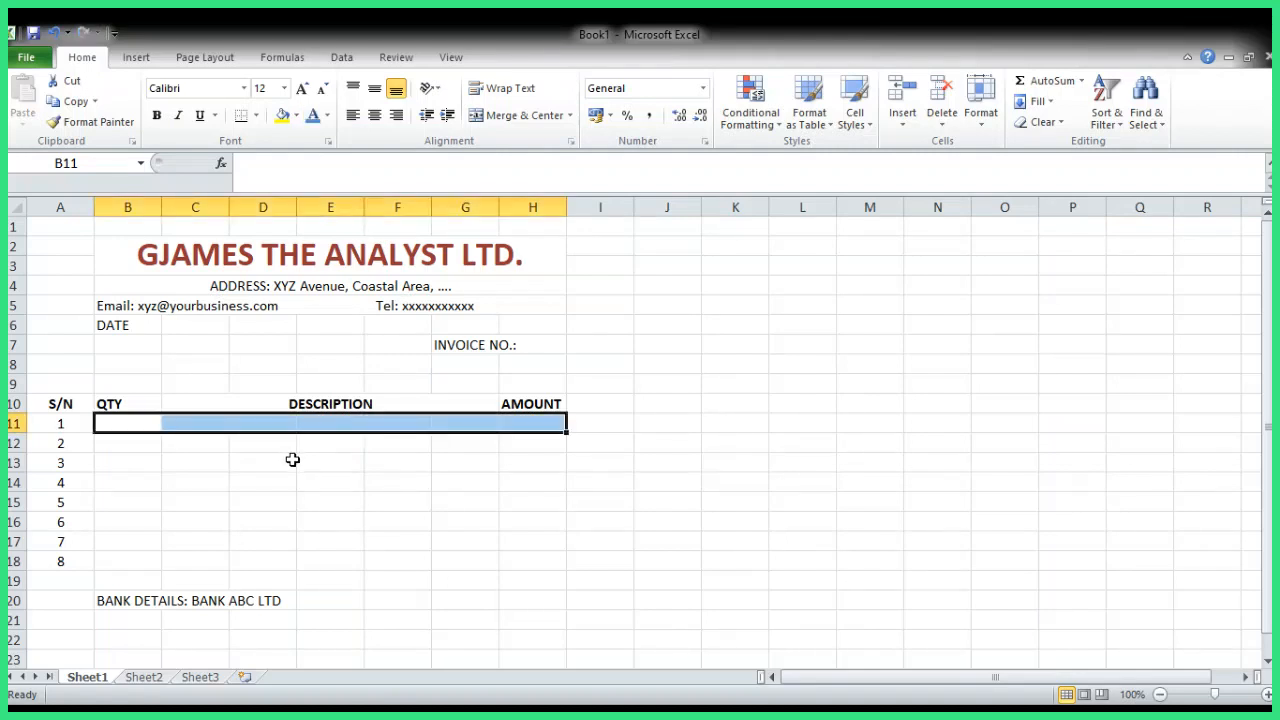
{"action": "left_click", "coordinate": [283, 115]}
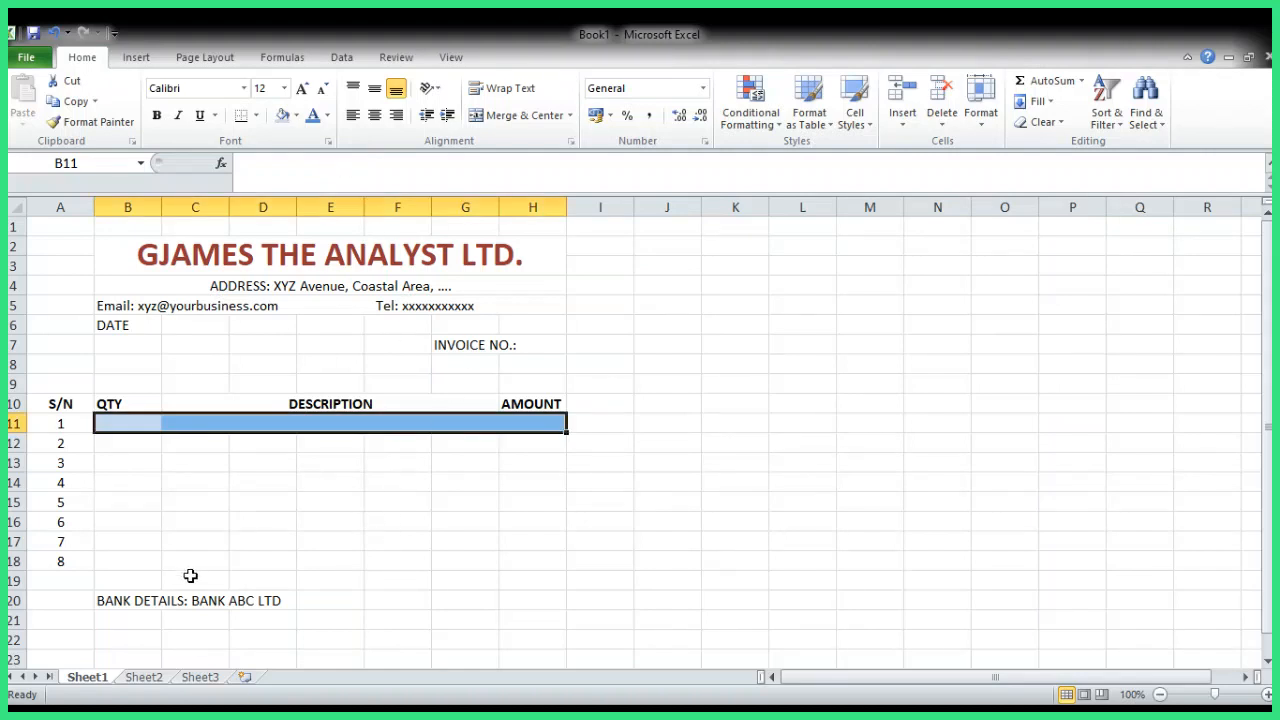
{"action": "left_click", "coordinate": [145, 446]}
{"action": "left_click_drag", "start_coordinate": [157, 446], "coordinate": [512, 449]}
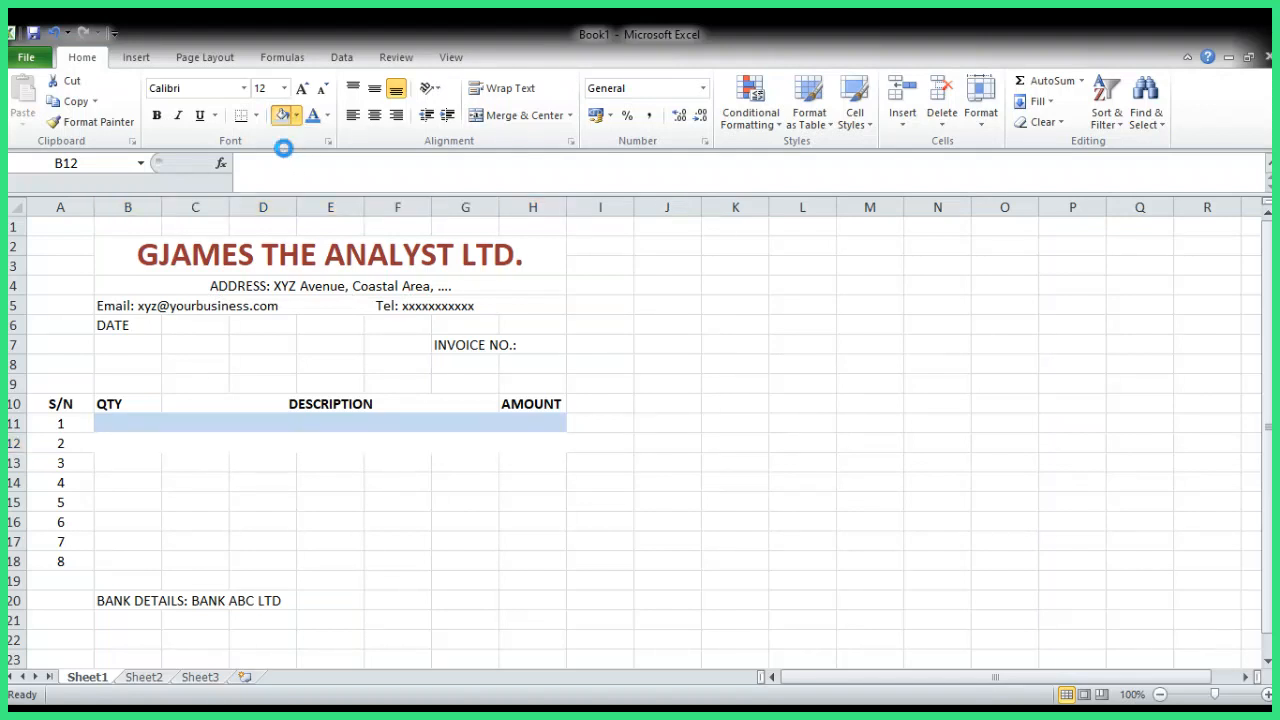
{"action": "left_click", "coordinate": [368, 484]}
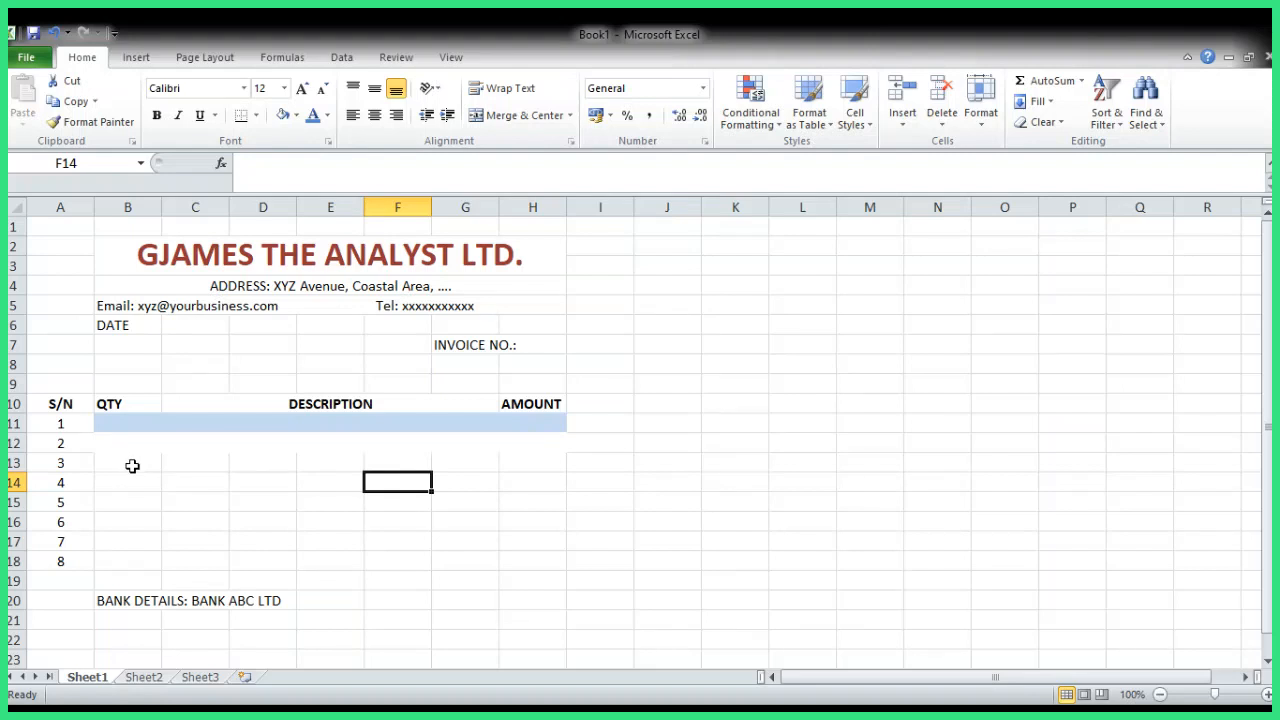
- Copy the light blue band in cells B11:H11
{"action": "left_click_drag", "start_coordinate": [124, 421], "coordinate": [514, 422]}
{"action": "key", "text": "ctrl+c"}
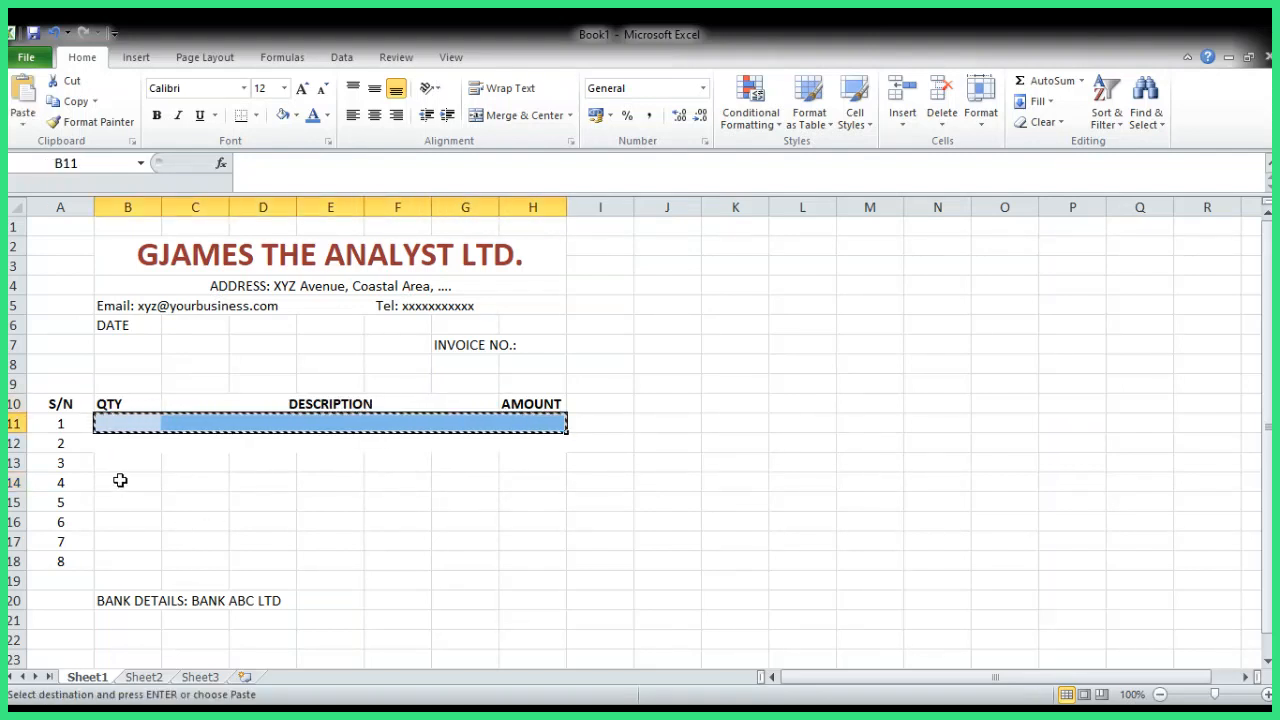
{"action": "left_click", "coordinate": [120, 483]}
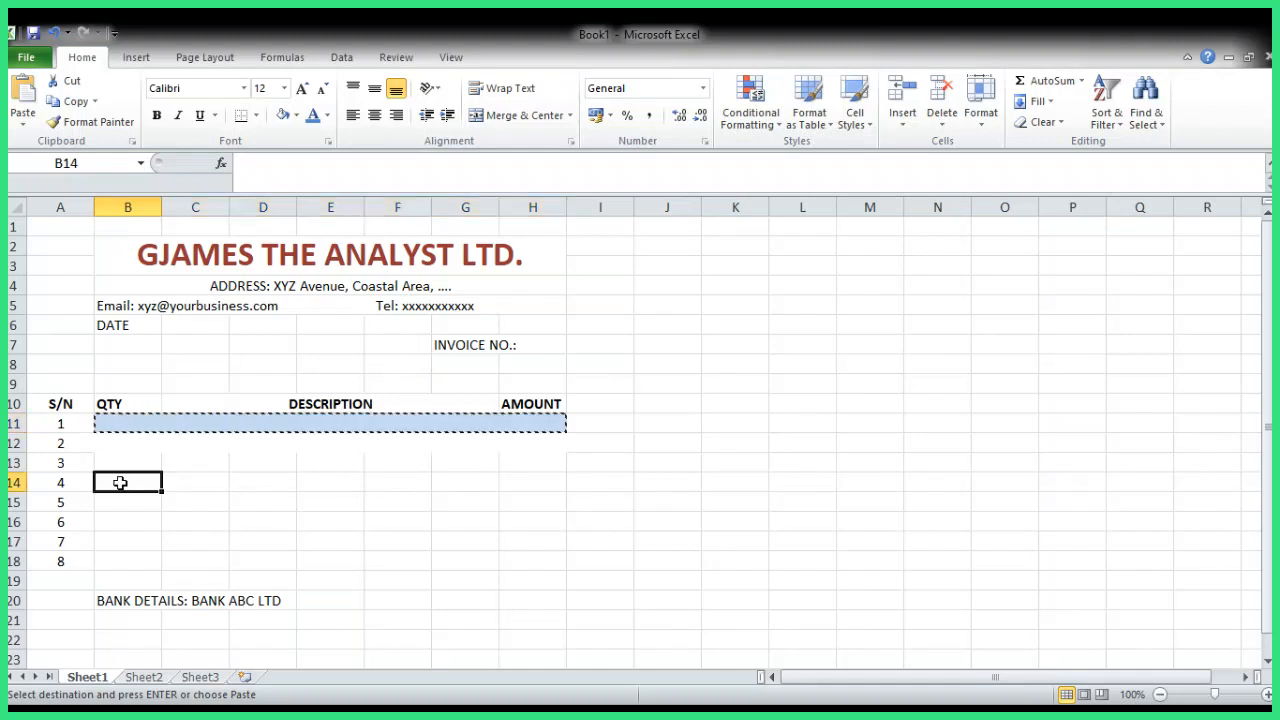
{"action": "left_click", "coordinate": [134, 520], "text": "ctrl"}
{"action": "left_click", "coordinate": [133, 558], "text": "ctrl"}
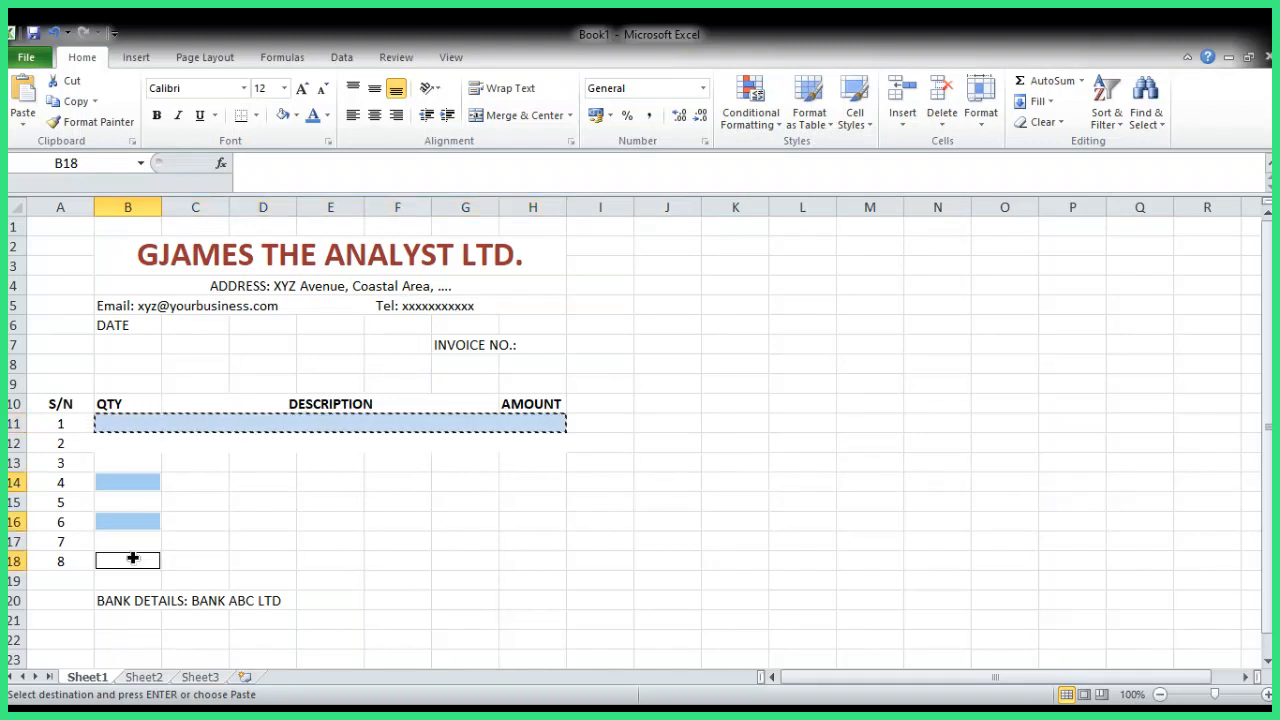
{"action": "key", "text": "Return"}
{"action": "left_click", "coordinate": [694, 539]}
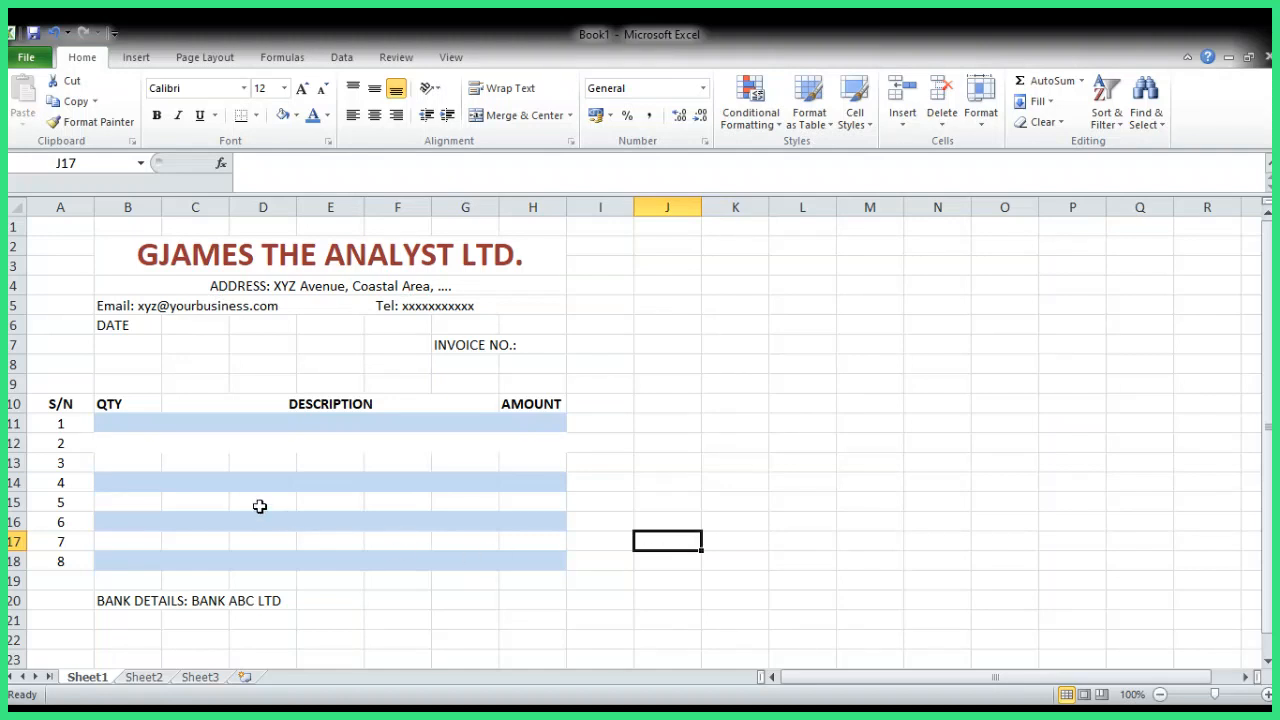
{"action": "key", "text": "ctrl+z"}
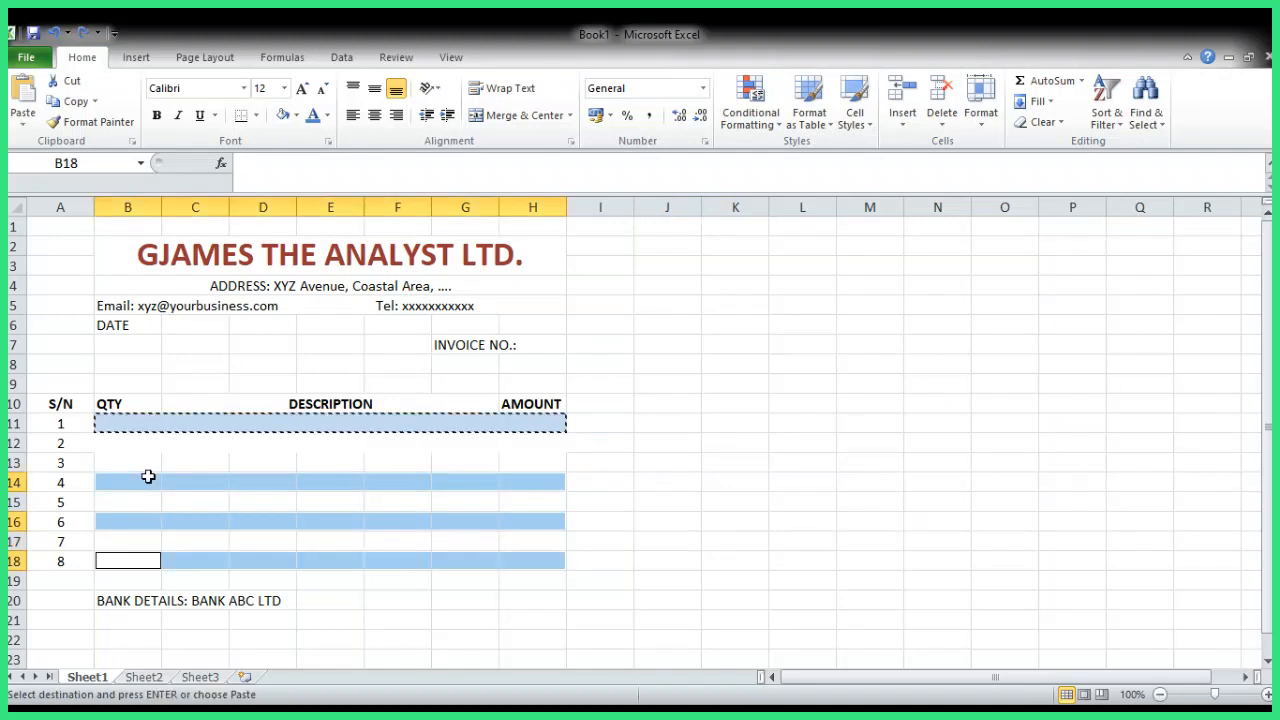
{"action": "key", "text": "ctrl+z"}
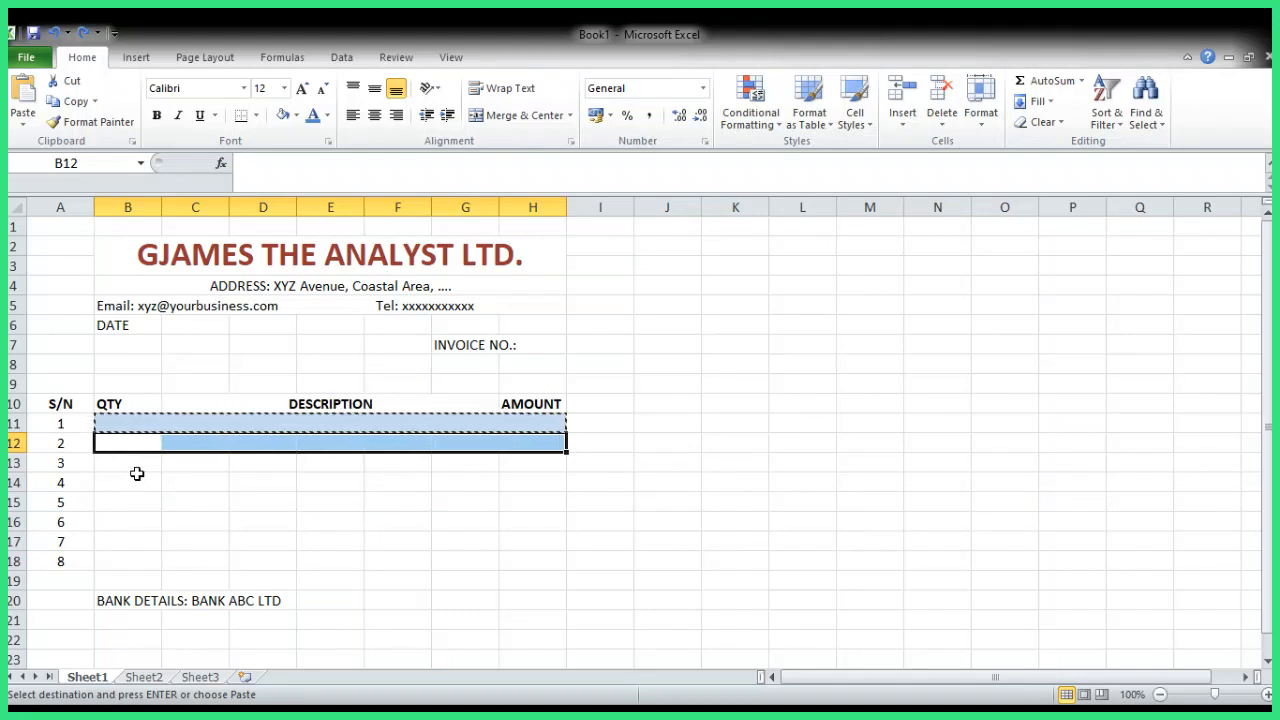
- Paste the copied light blue band into columns B to H of rows 13, 15, 17 and 19
{"action": "key", "text": "Down"}
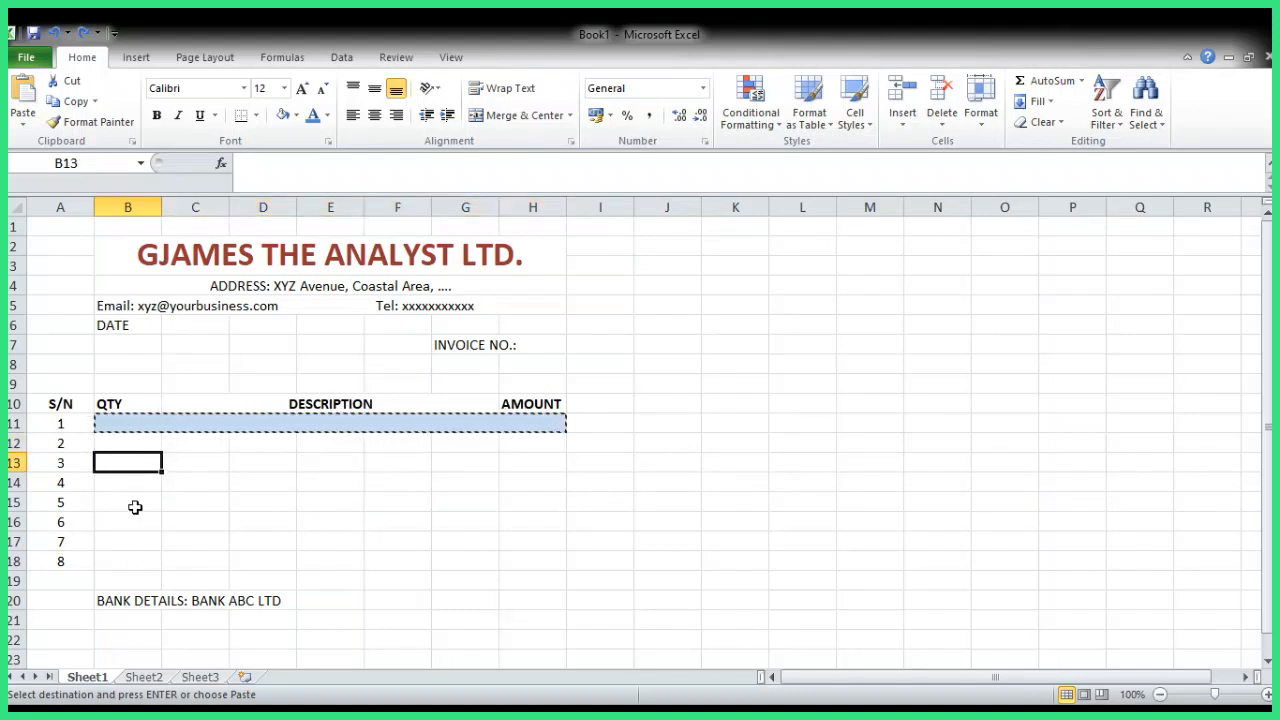
{"action": "left_click", "coordinate": [136, 505], "text": "ctrl"}
{"action": "left_click", "coordinate": [137, 542], "text": "ctrl"}
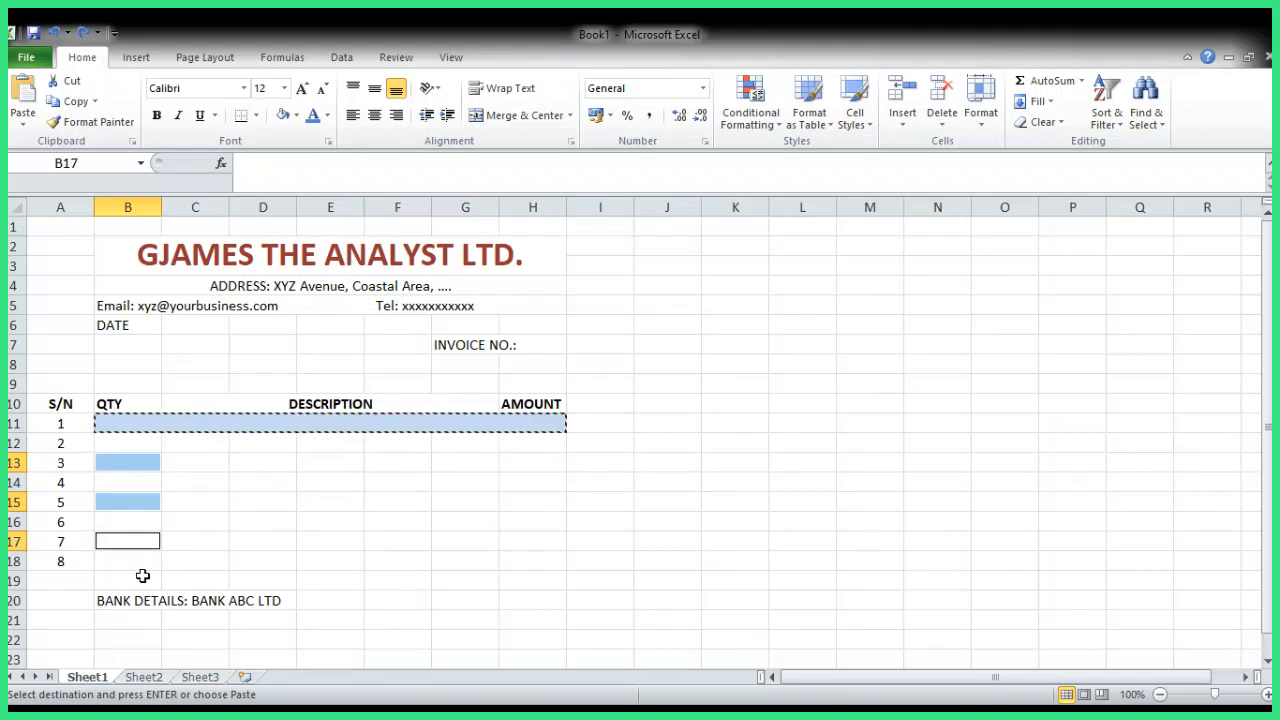
{"action": "left_click", "coordinate": [143, 581], "text": "ctrl"}
{"action": "key", "text": "Return"}
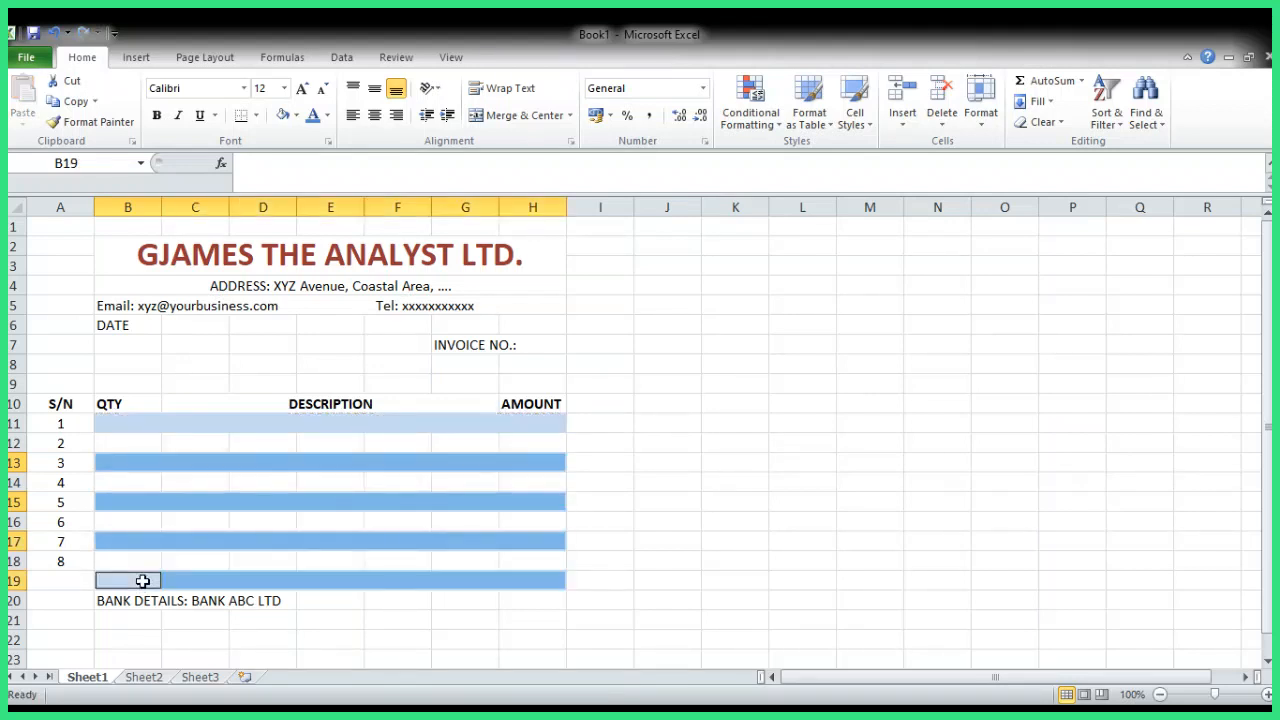
- Enter the item number 9 in cell A19
{"action": "left_click", "coordinate": [72, 593]}
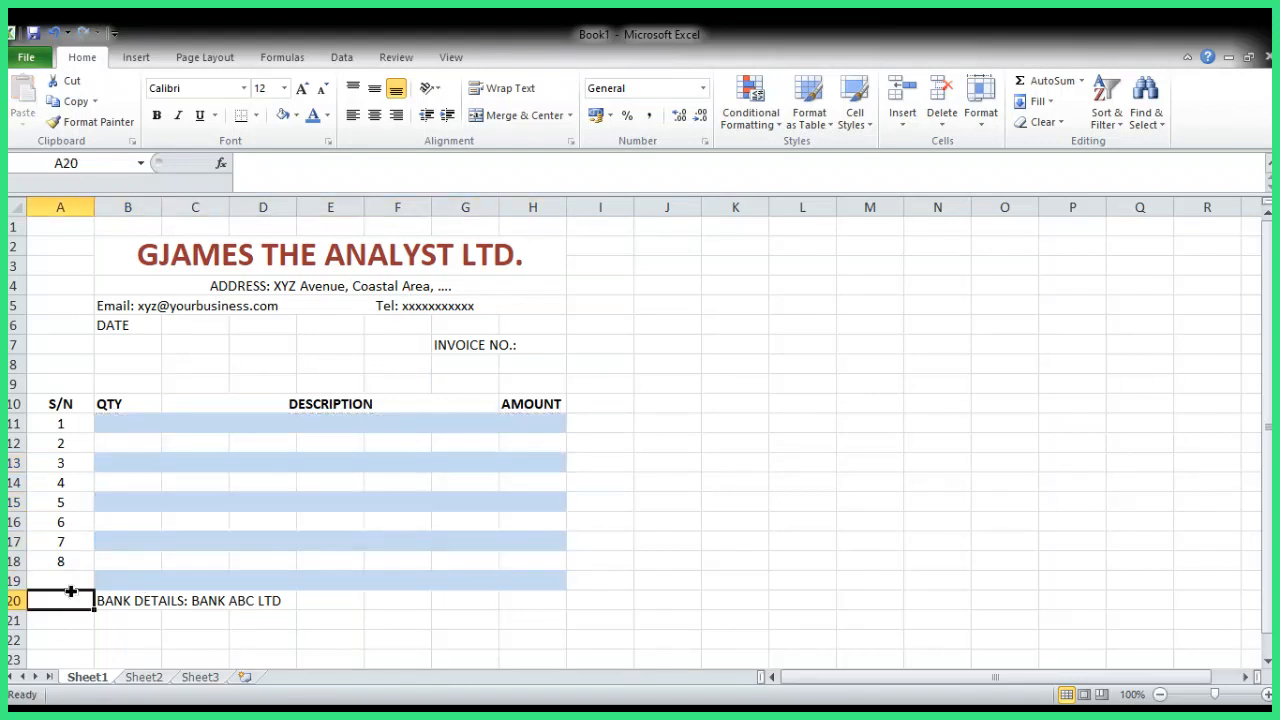
{"action": "left_click", "coordinate": [71, 582]}
{"action": "type", "text": "9"}
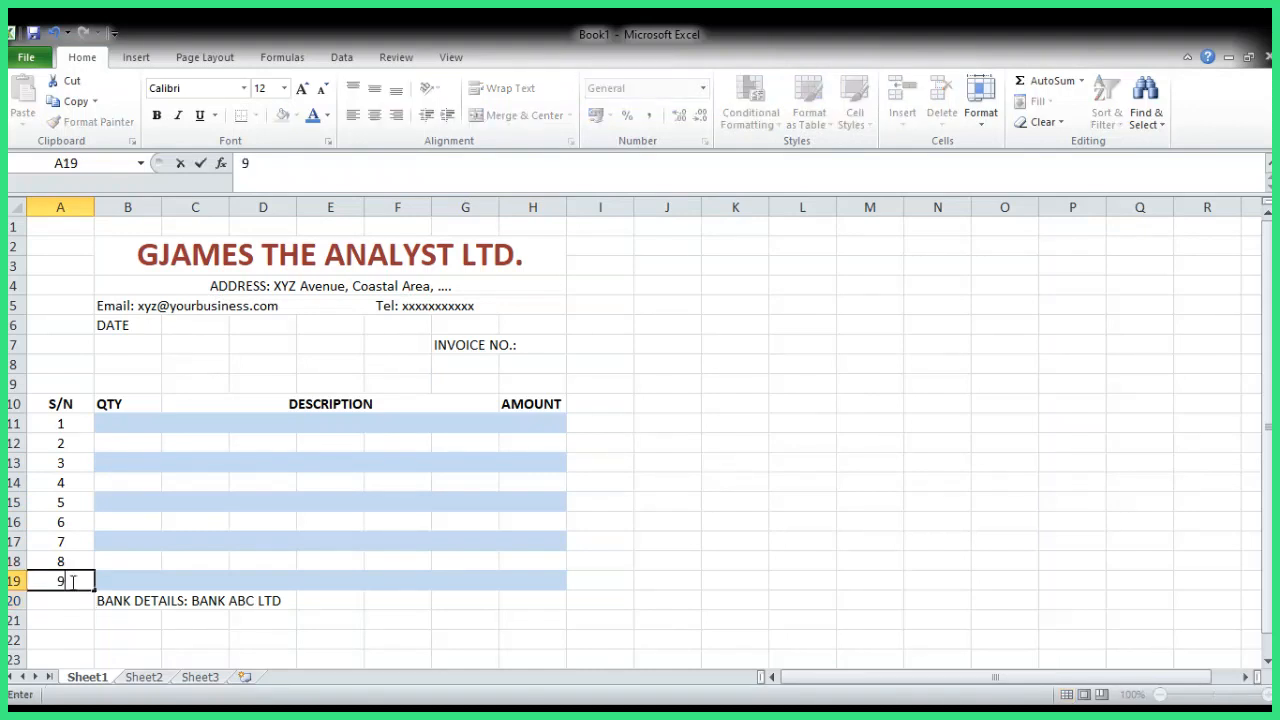
{"action": "key", "text": "Return"}
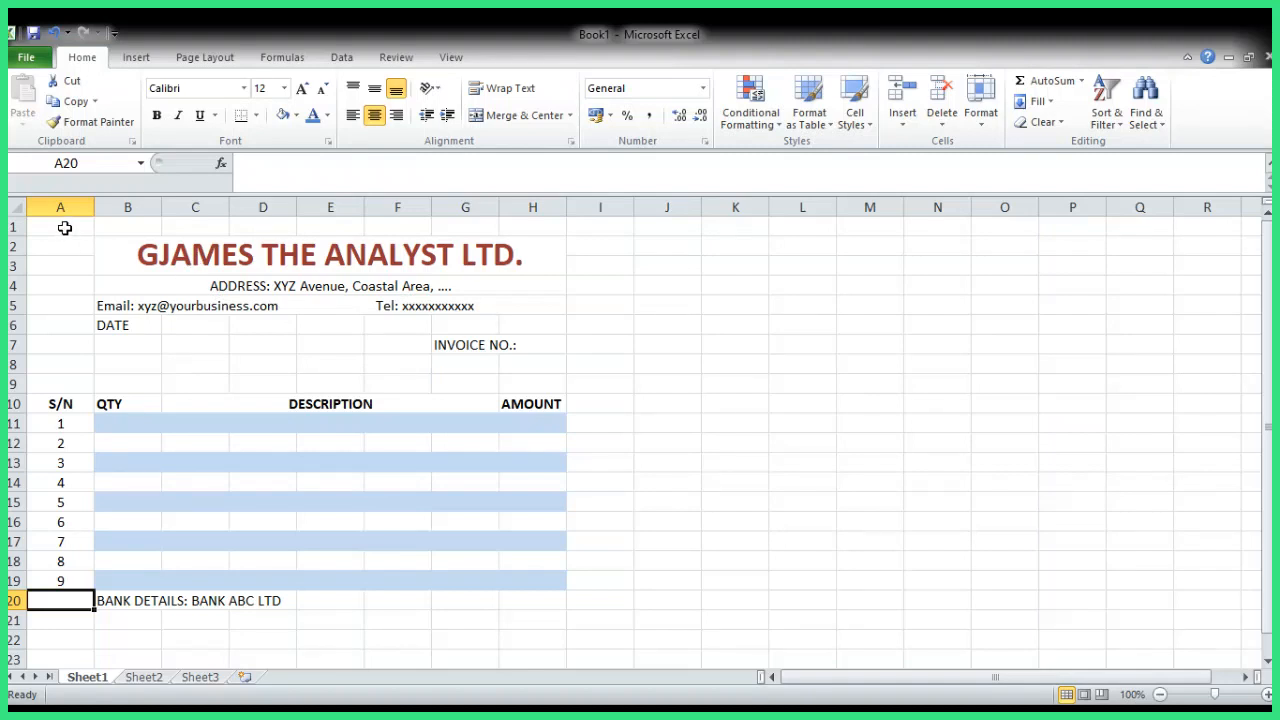
{"action": "scroll", "coordinate": [194, 620], "scroll_direction": "down", "scroll_amount": 3}
{"action": "scroll", "coordinate": [192, 612], "scroll_direction": "up", "scroll_amount": 1}
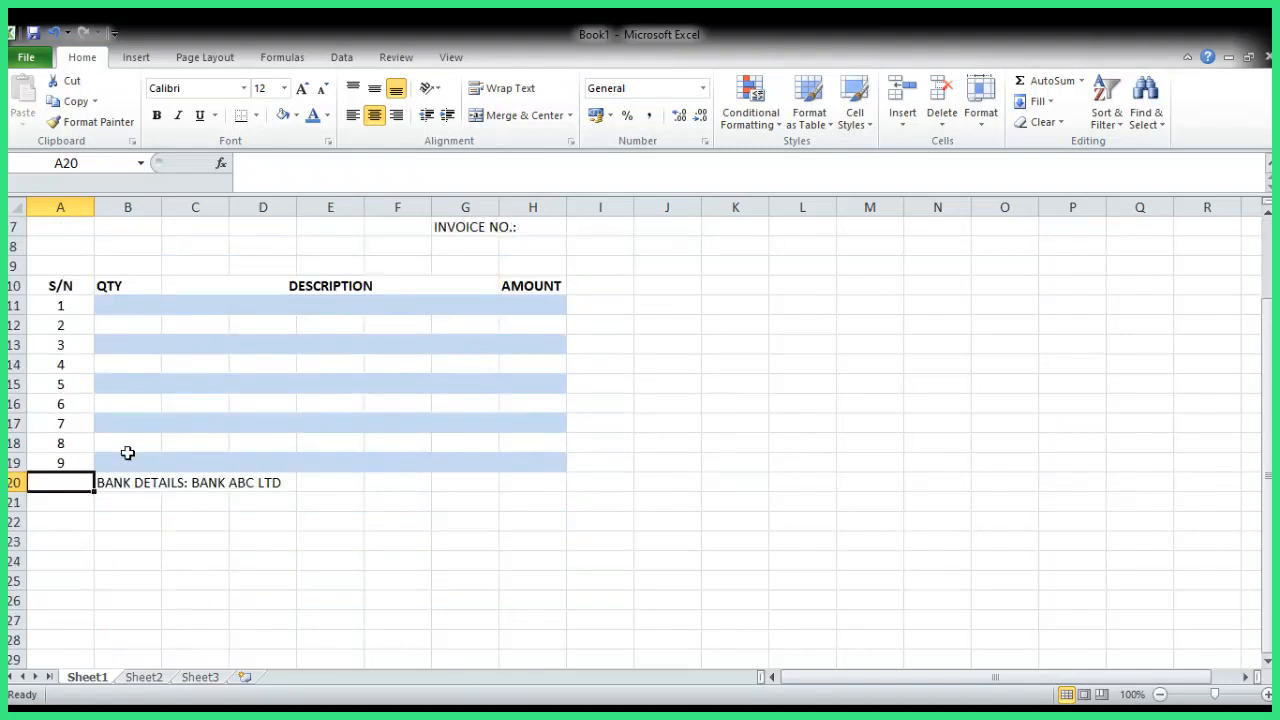
- Move the bank details line from cell B20 down to cell B22
{"action": "left_click", "coordinate": [116, 482]}
{"action": "left_click_drag", "start_coordinate": [128, 500], "coordinate": [125, 521]}
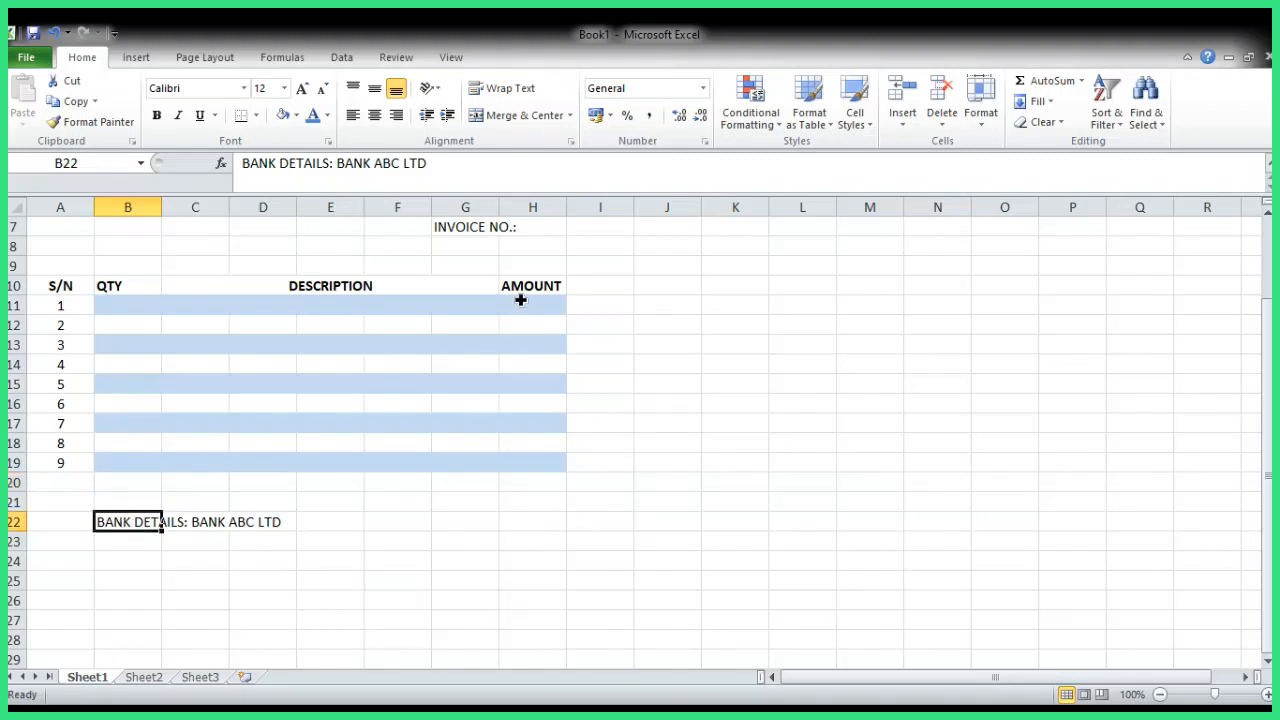
{"action": "left_click_drag", "start_coordinate": [520, 303], "coordinate": [521, 461]}
{"action": "left_click", "coordinate": [636, 442]}
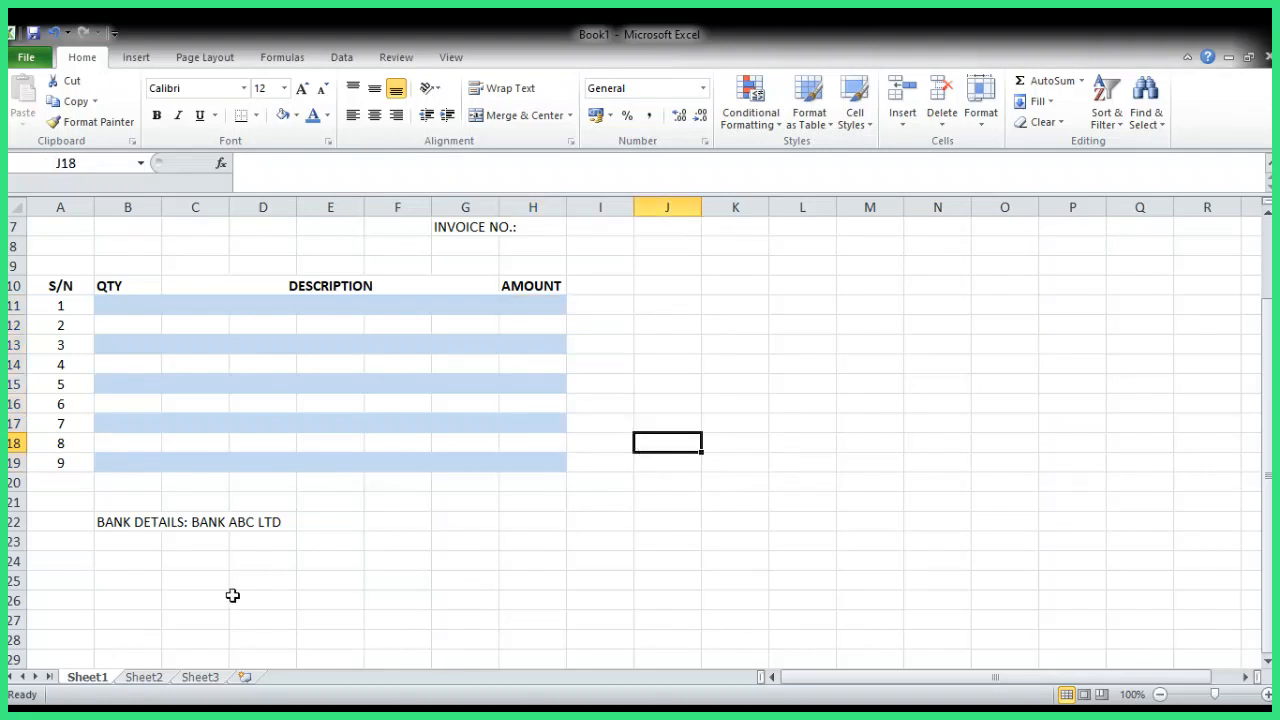
{"action": "scroll", "coordinate": [240, 592], "scroll_direction": "up", "scroll_amount": 2}
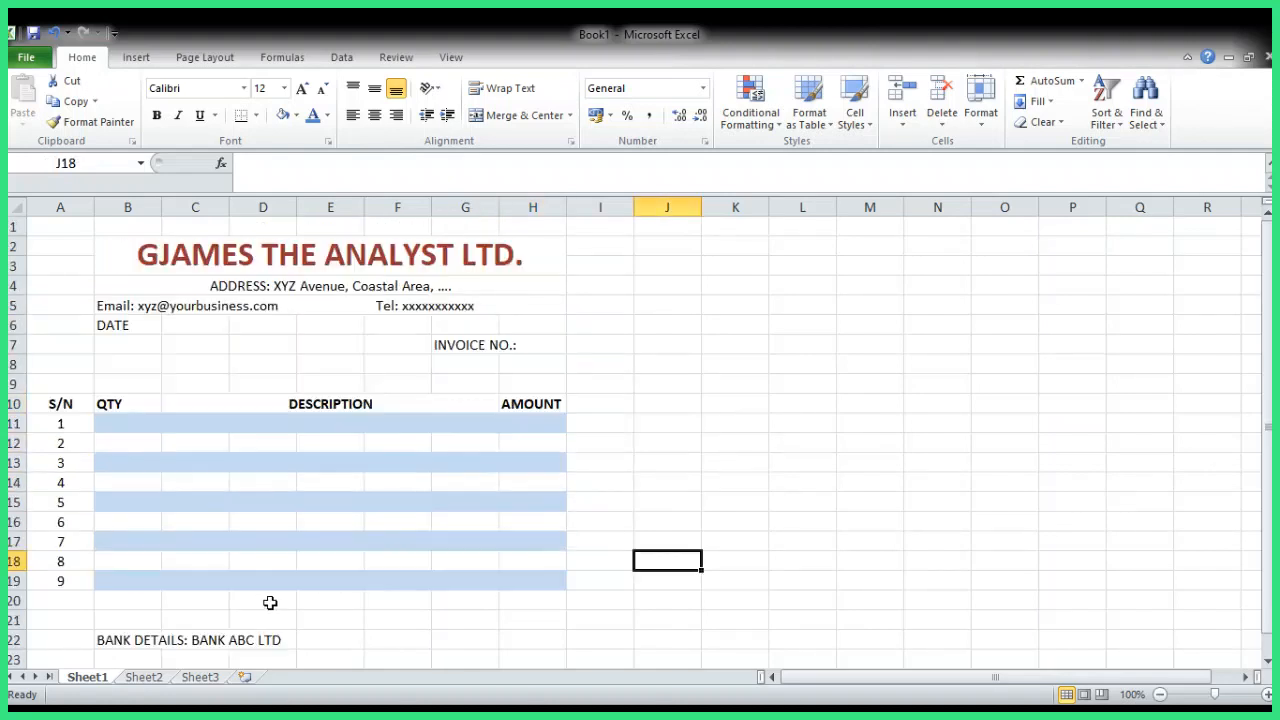
- Narrow the empty column I just after the AMOUNT column to a thin margin
{"action": "left_click", "coordinate": [620, 203]}
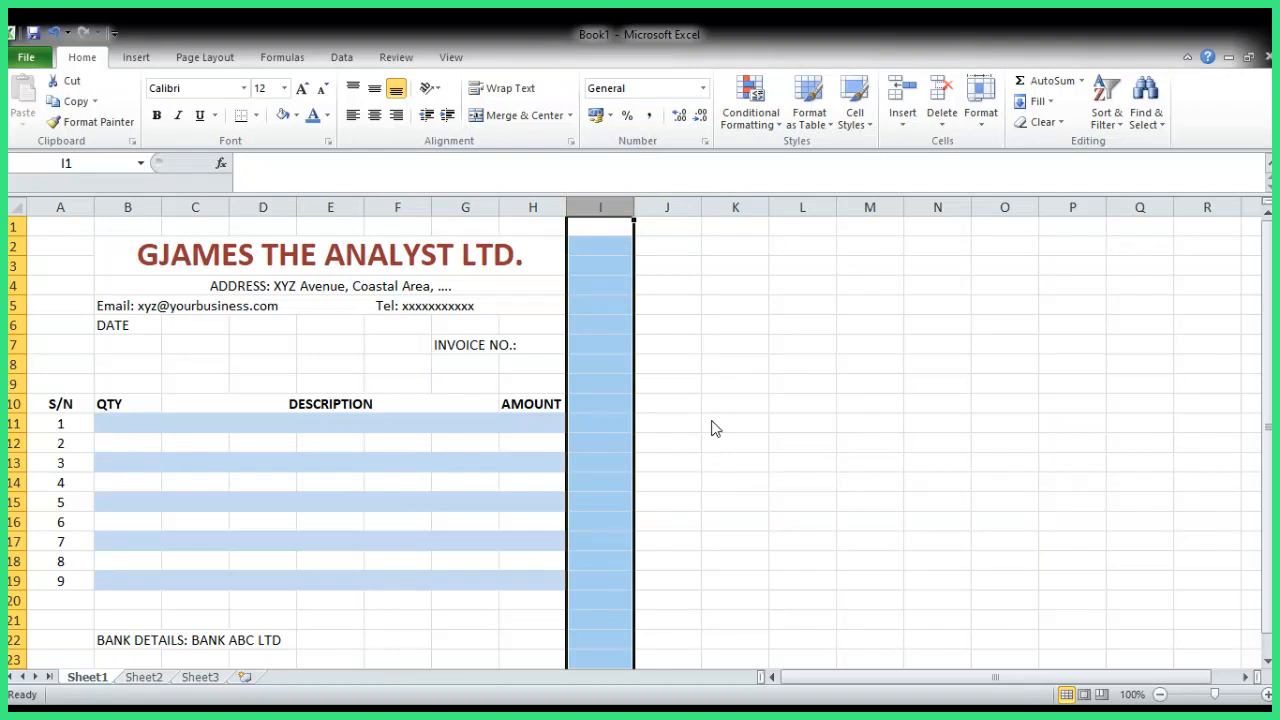
{"action": "key", "text": "Return"}
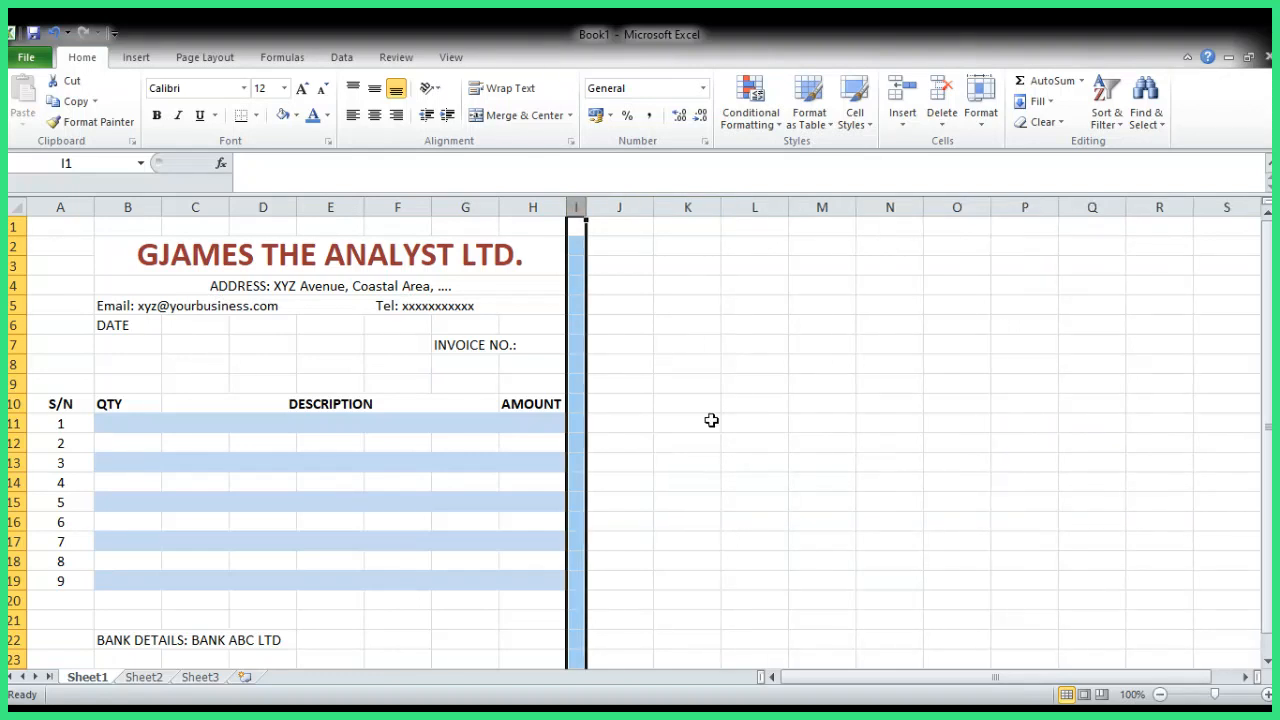
{"action": "left_click", "coordinate": [70, 207]}
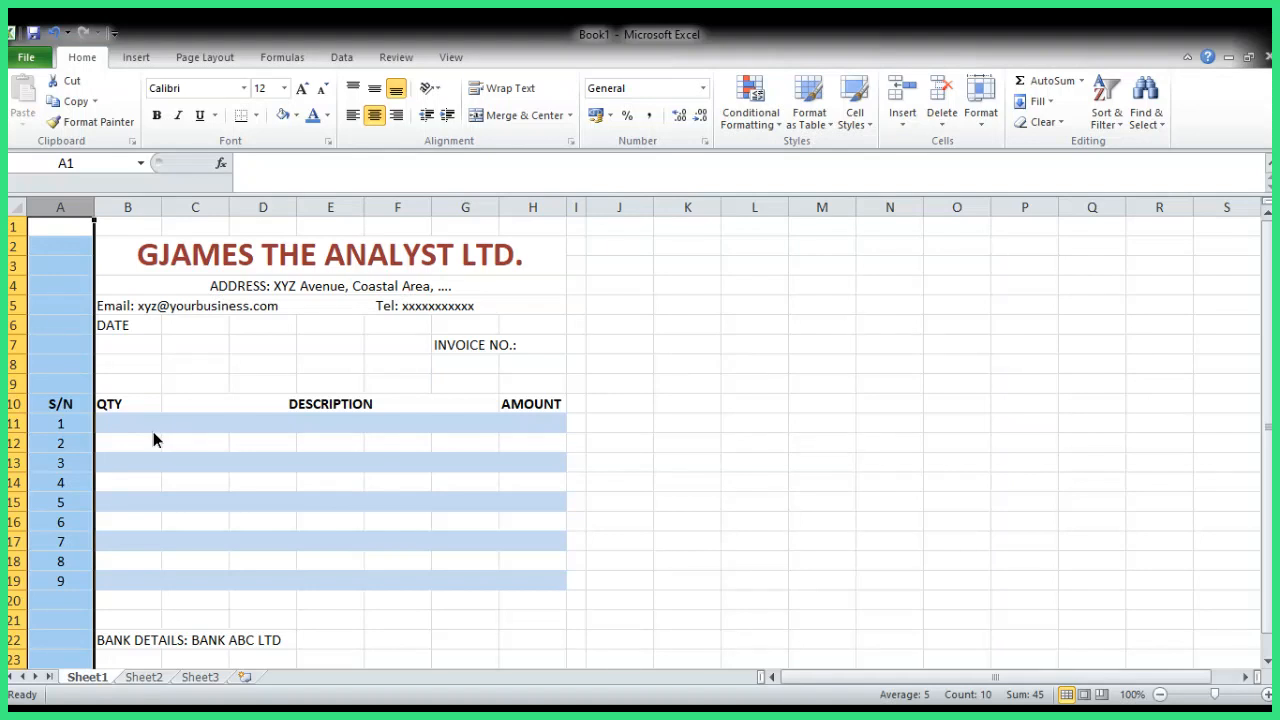
{"action": "left_click", "coordinate": [818, 467]}
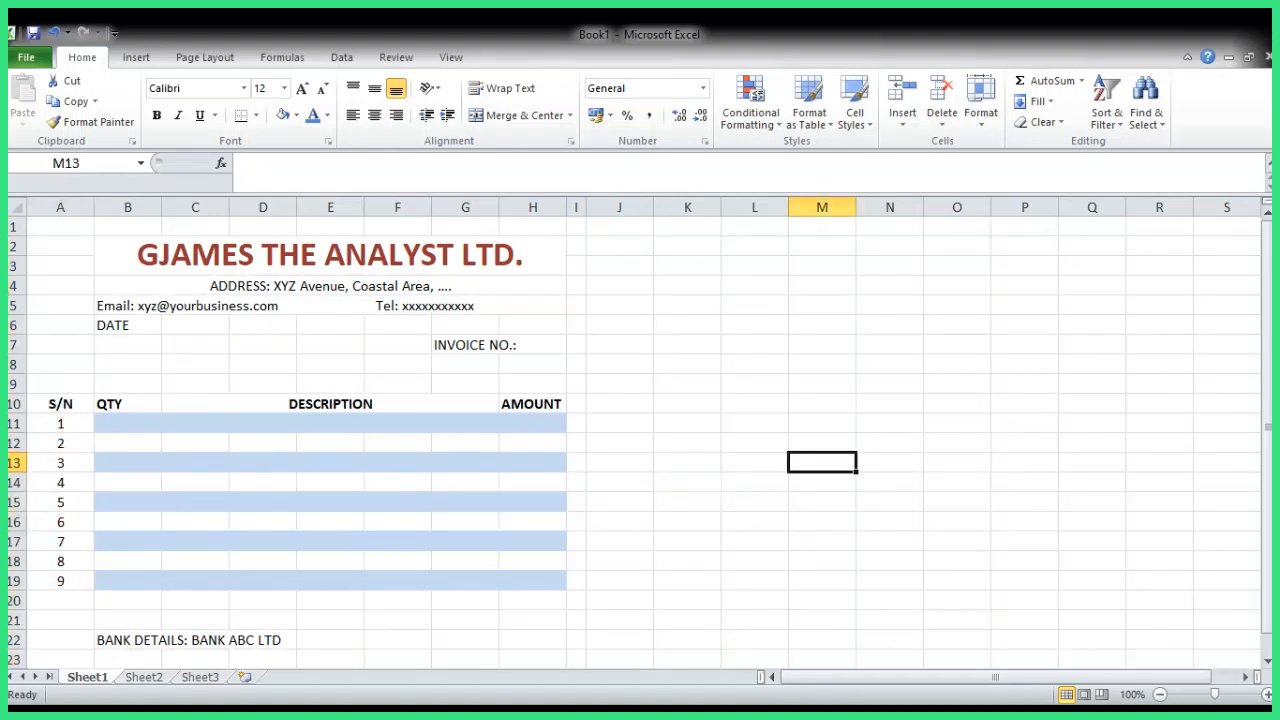
{"action": "left_click", "coordinate": [47, 207]}
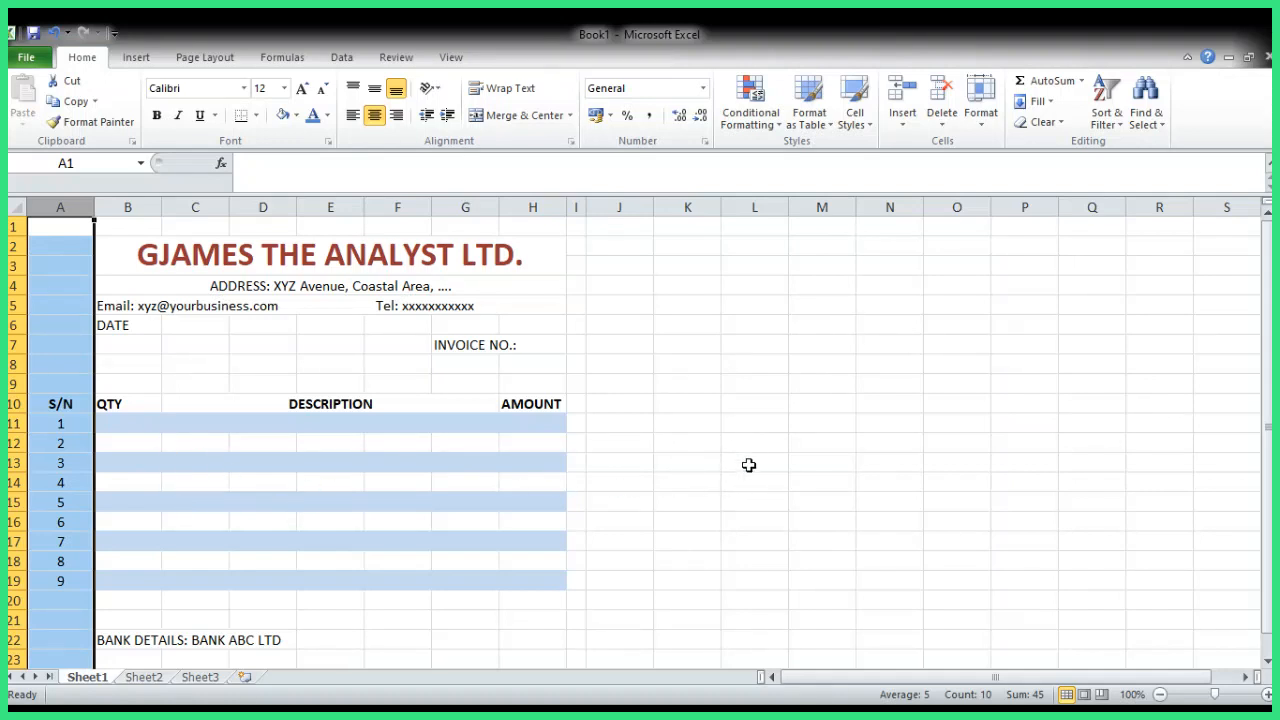
{"action": "left_click", "coordinate": [323, 528]}
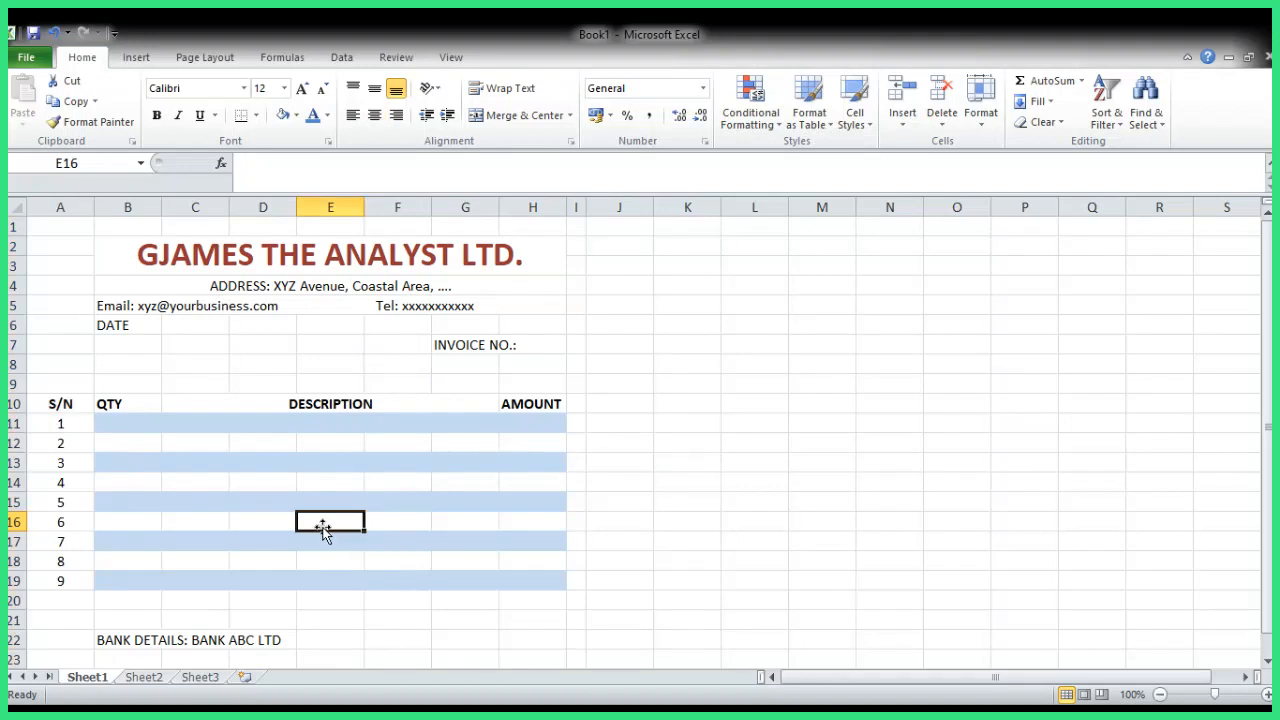
- Insert a blank column before the S/N column and narrow it to a thin margin
{"action": "left_click", "coordinate": [45, 206]}
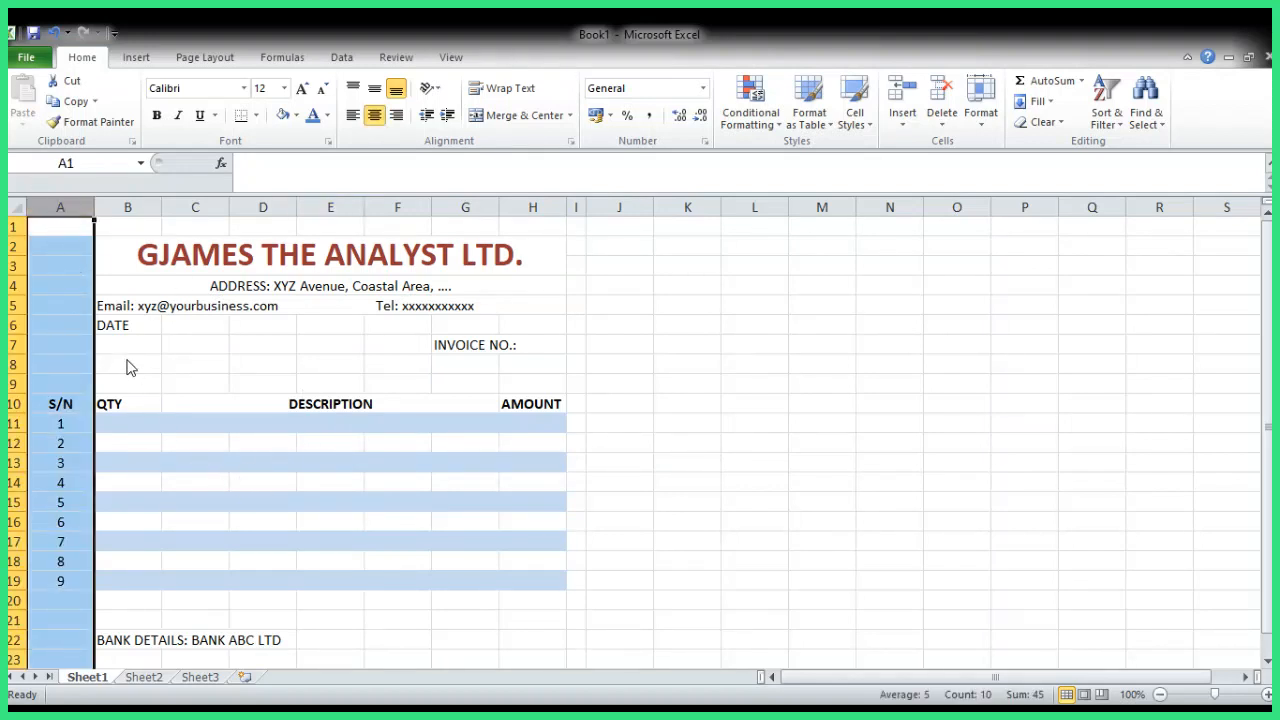
{"action": "key", "text": "ctrl+shift+plus"}
{"action": "left_click", "coordinate": [272, 538]}
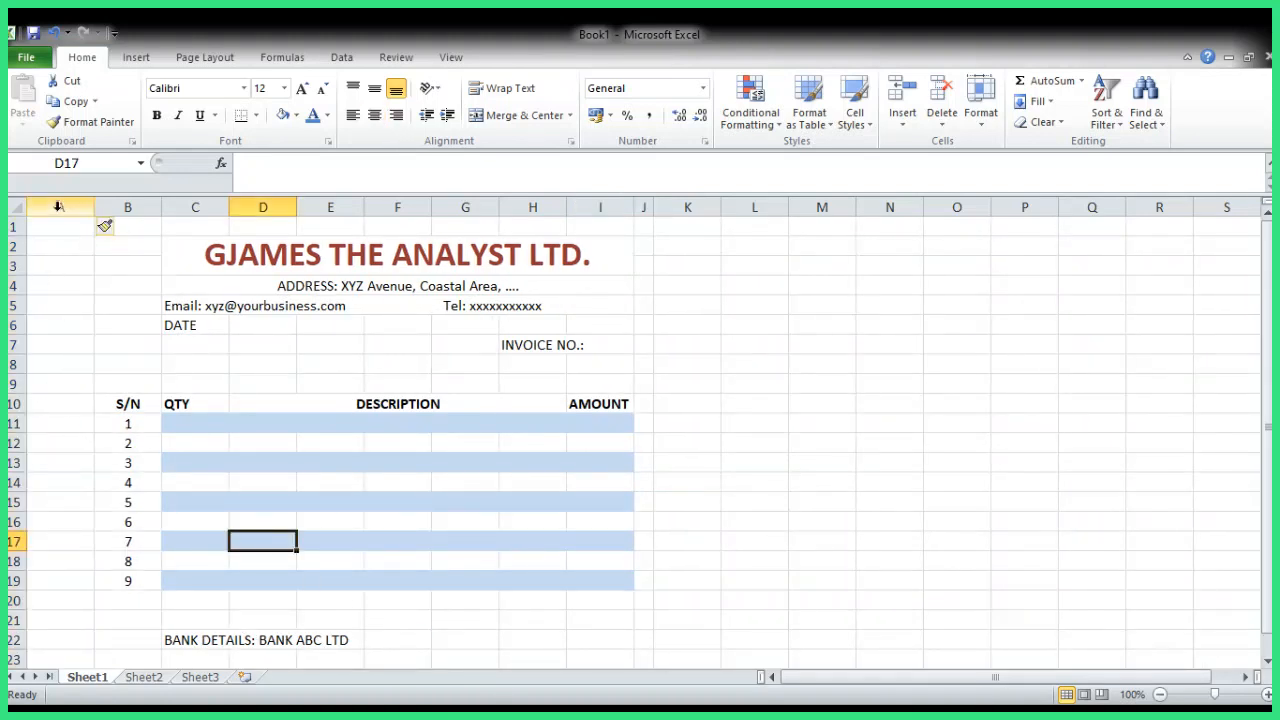
{"action": "left_click", "coordinate": [58, 206]}
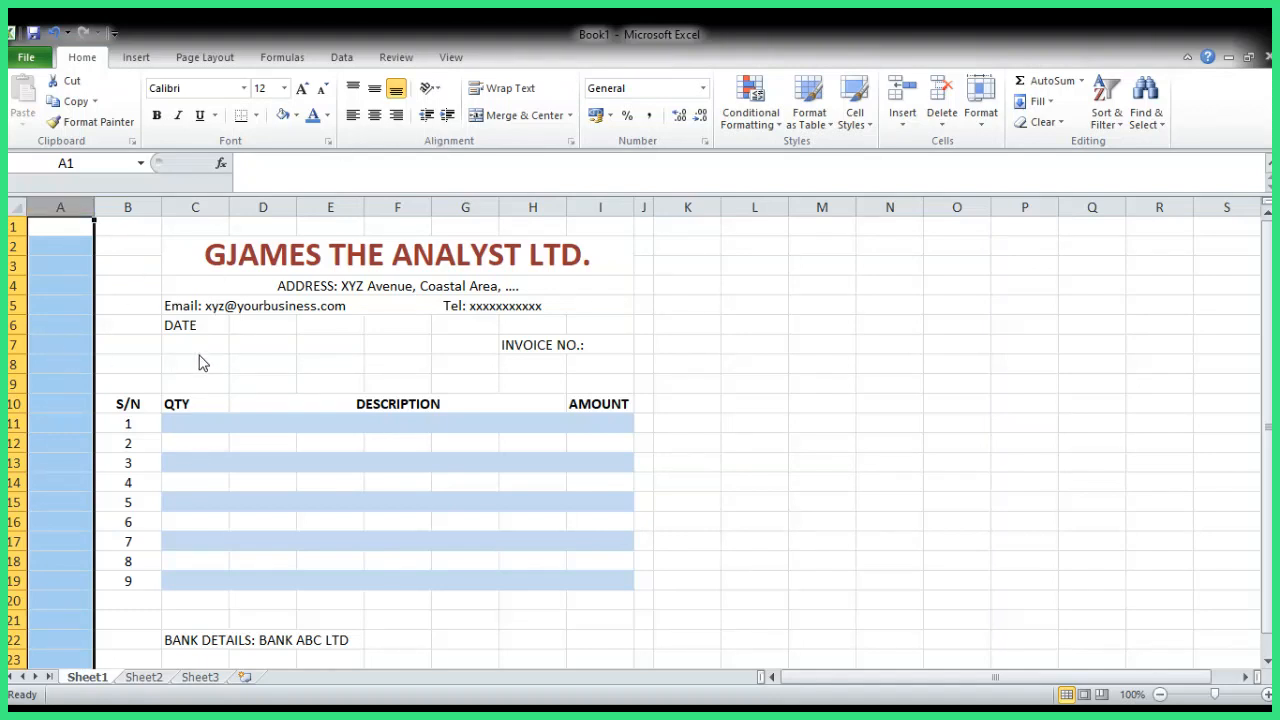
{"action": "left_click", "coordinate": [160, 424]}
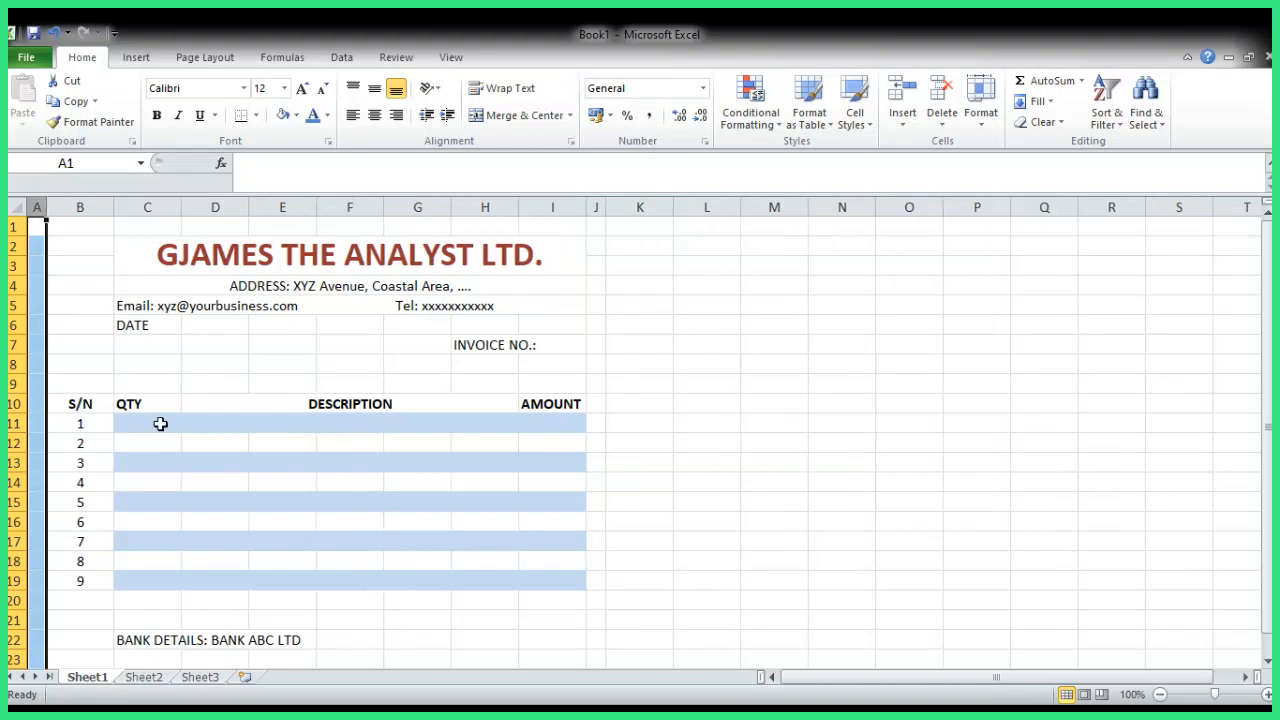
{"action": "left_click", "coordinate": [732, 480]}
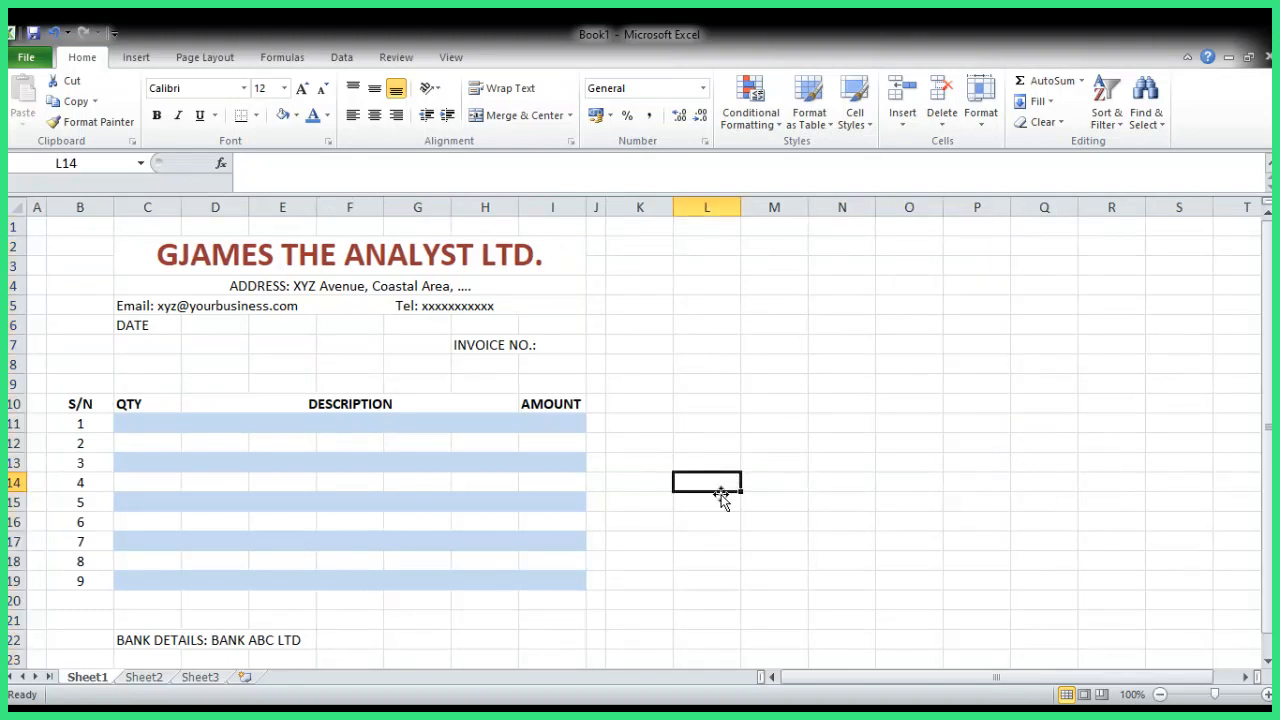
- Fill the cells B1:I1 above the company title with white
{"action": "scroll", "coordinate": [680, 505], "scroll_direction": "down", "scroll_amount": 1}
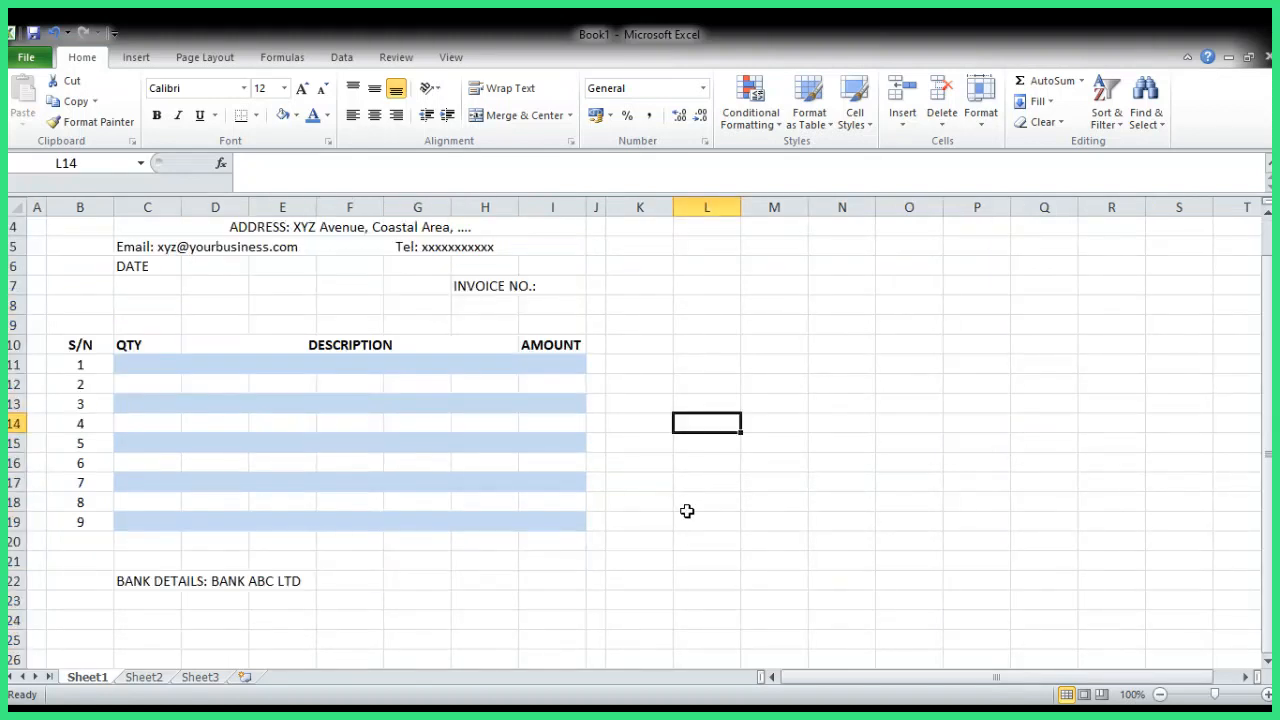
{"action": "scroll", "coordinate": [700, 540], "scroll_direction": "up", "scroll_amount": 1}
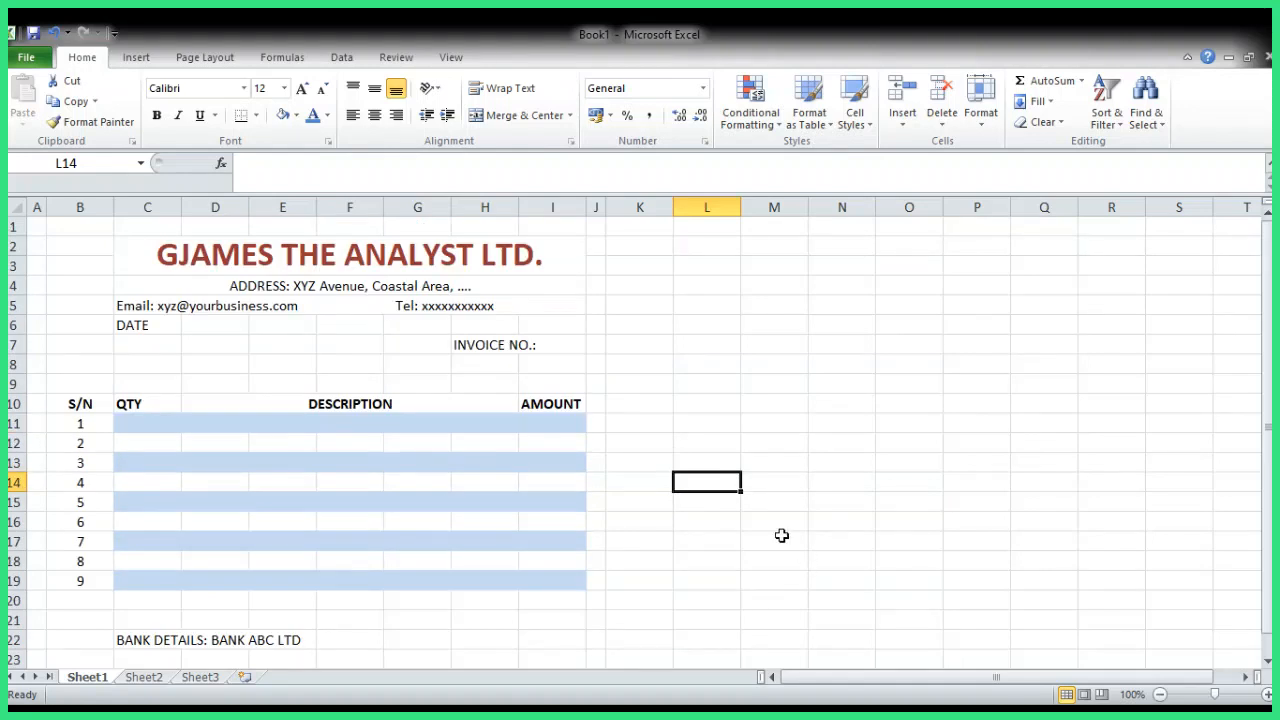
{"action": "left_click_drag", "start_coordinate": [62, 229], "coordinate": [528, 226]}
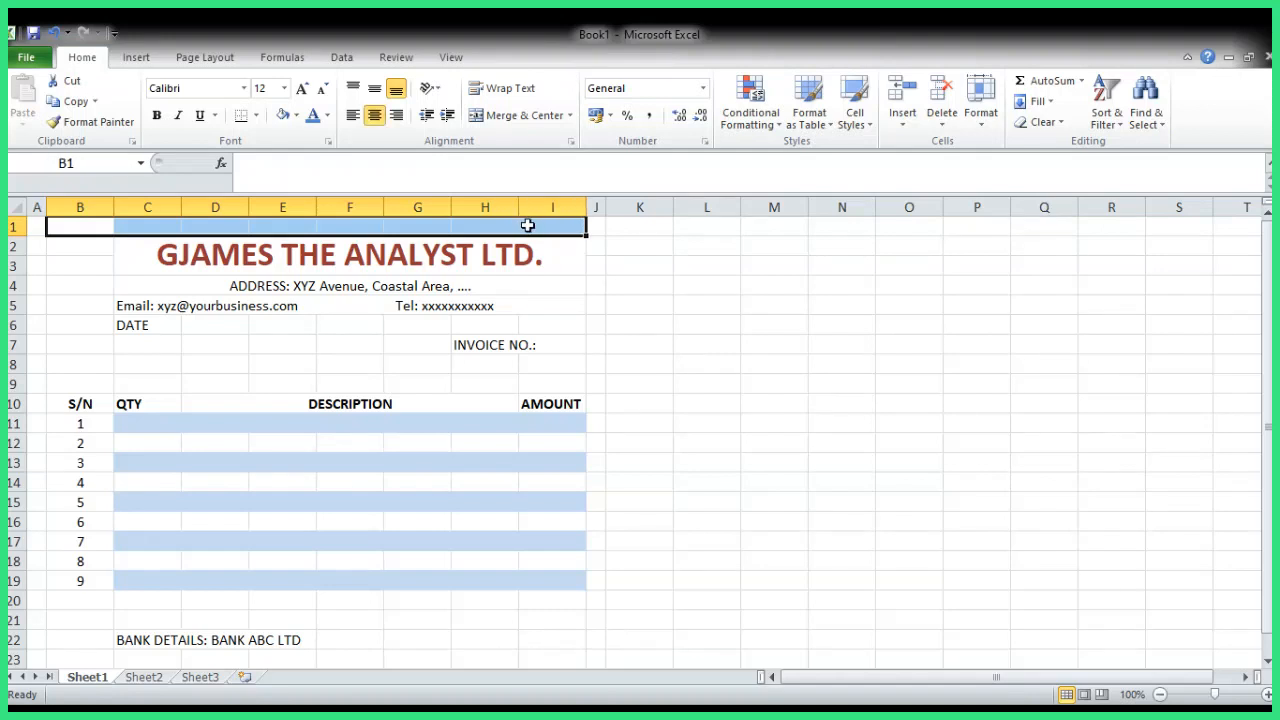
{"action": "left_click", "coordinate": [296, 118]}
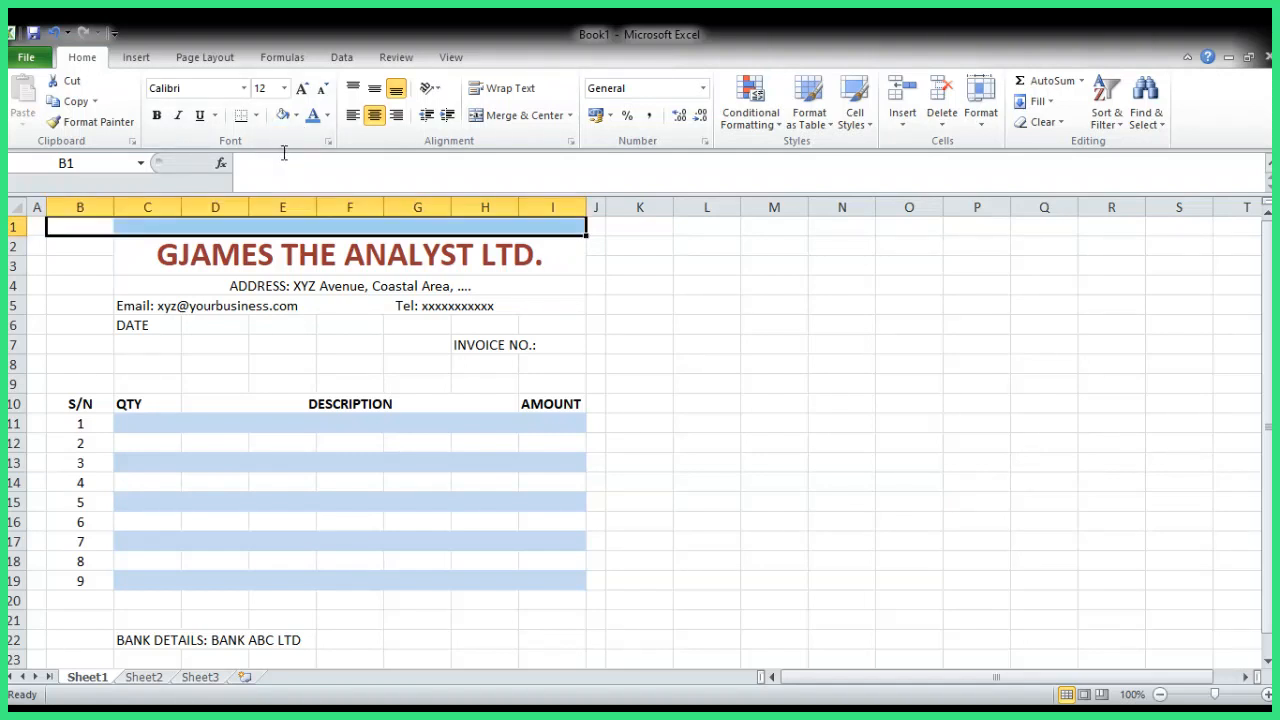
{"action": "left_click", "coordinate": [744, 386]}
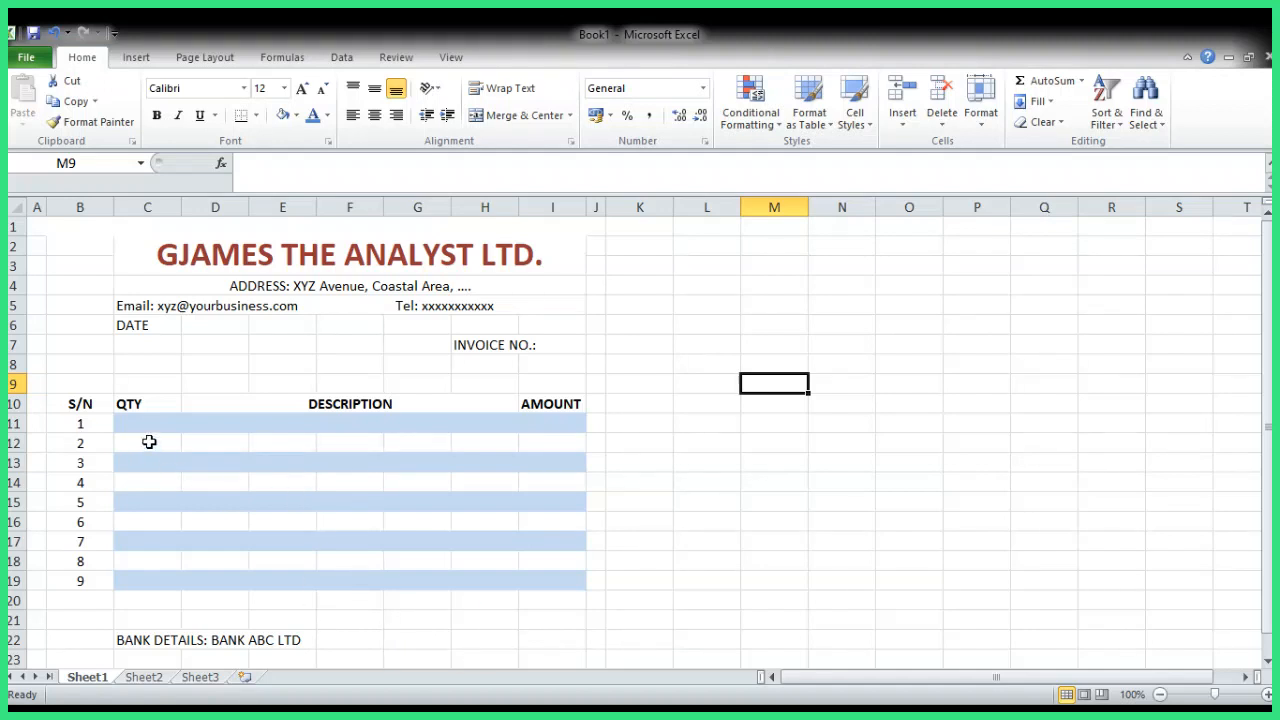
- Fill the unshaded item rows 12, 14, 16 and 18 with white across columns C to I
{"action": "left_click_drag", "start_coordinate": [170, 444], "coordinate": [531, 451]}
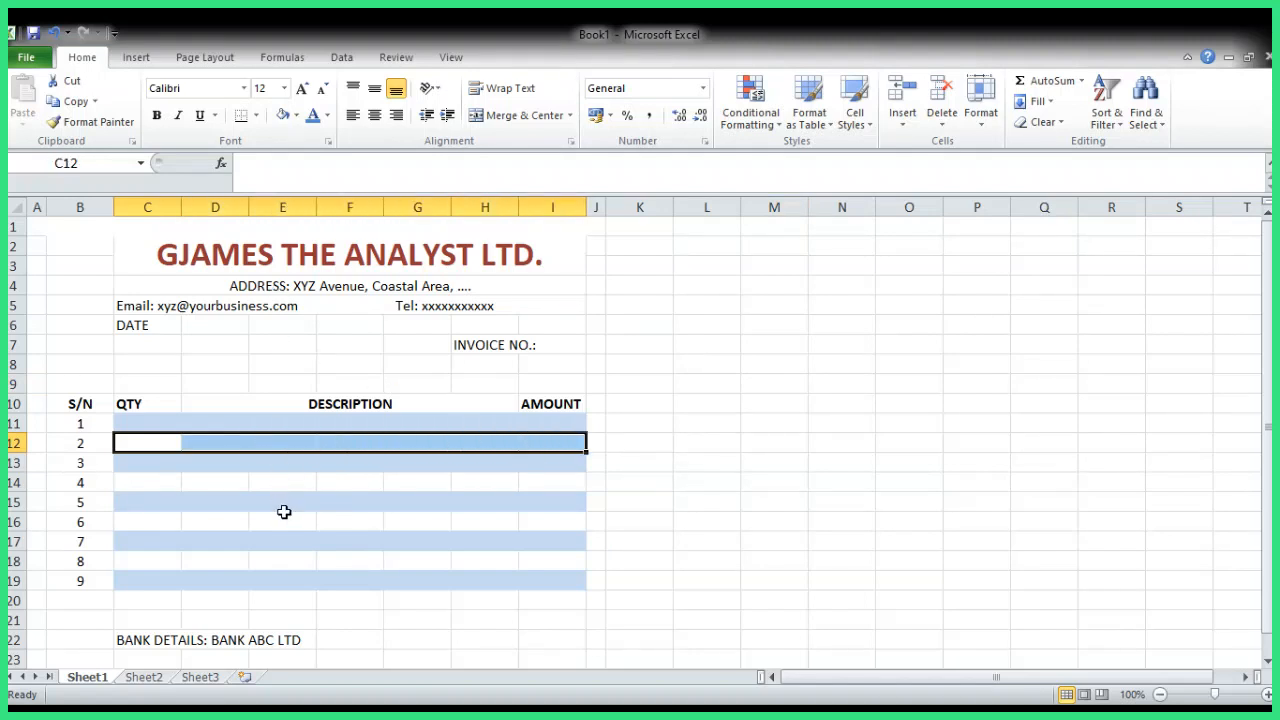
{"action": "left_click_drag", "start_coordinate": [143, 486], "coordinate": [545, 485]}
{"action": "left_click_drag", "start_coordinate": [166, 521], "coordinate": [545, 520]}
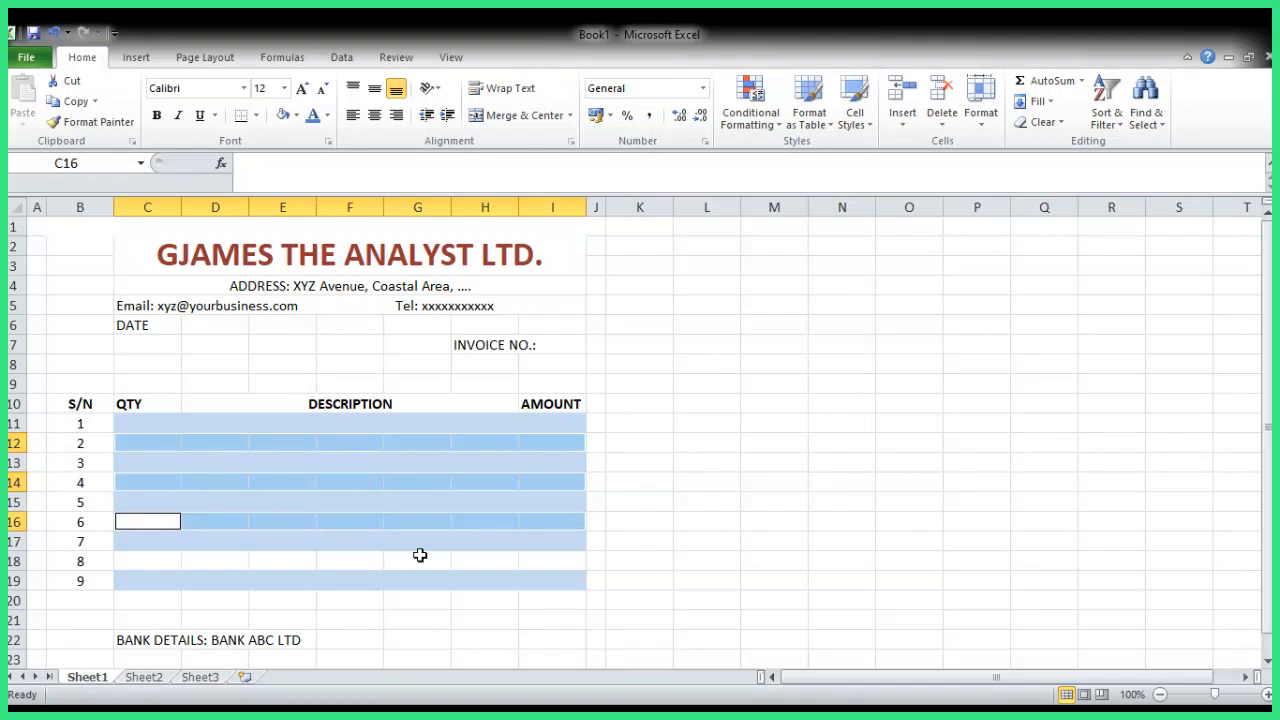
{"action": "left_click_drag", "start_coordinate": [140, 561], "coordinate": [527, 556]}
{"action": "left_click", "coordinate": [283, 116]}
{"action": "left_click", "coordinate": [707, 481]}
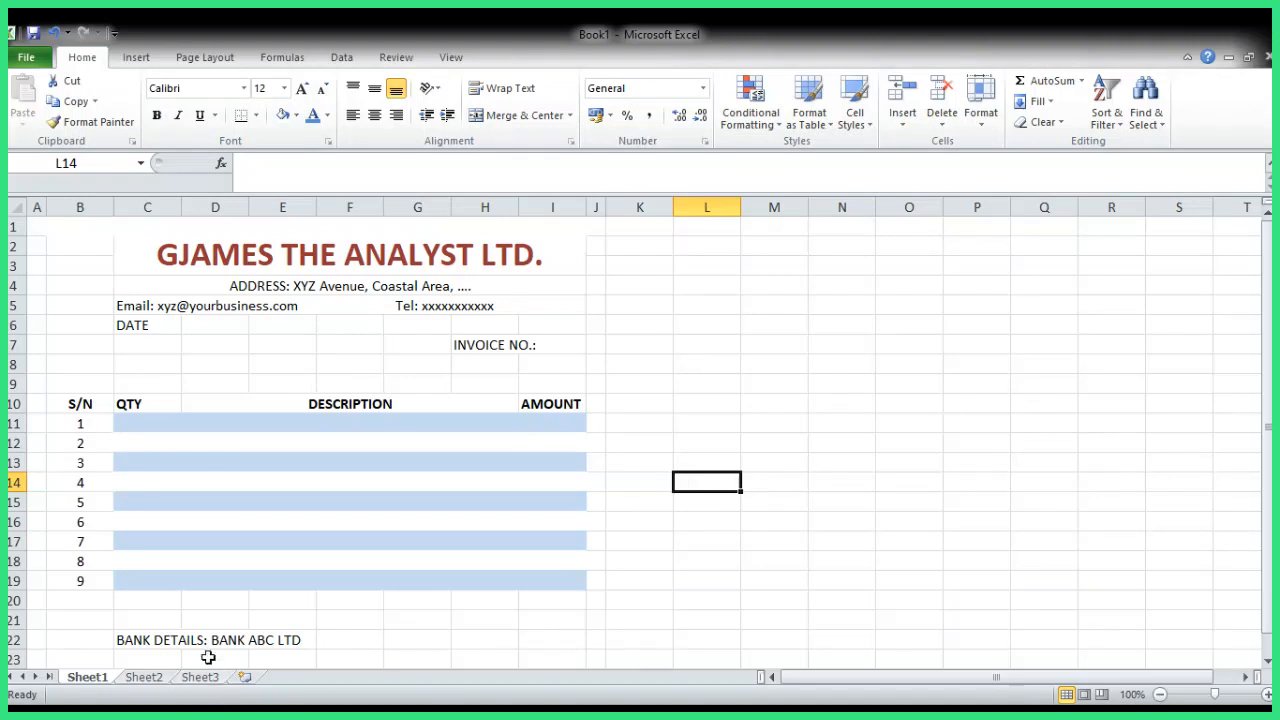
- Insert a blank row above row 1 of the invoice
{"action": "scroll", "coordinate": [212, 640], "scroll_direction": "down", "scroll_amount": 1}
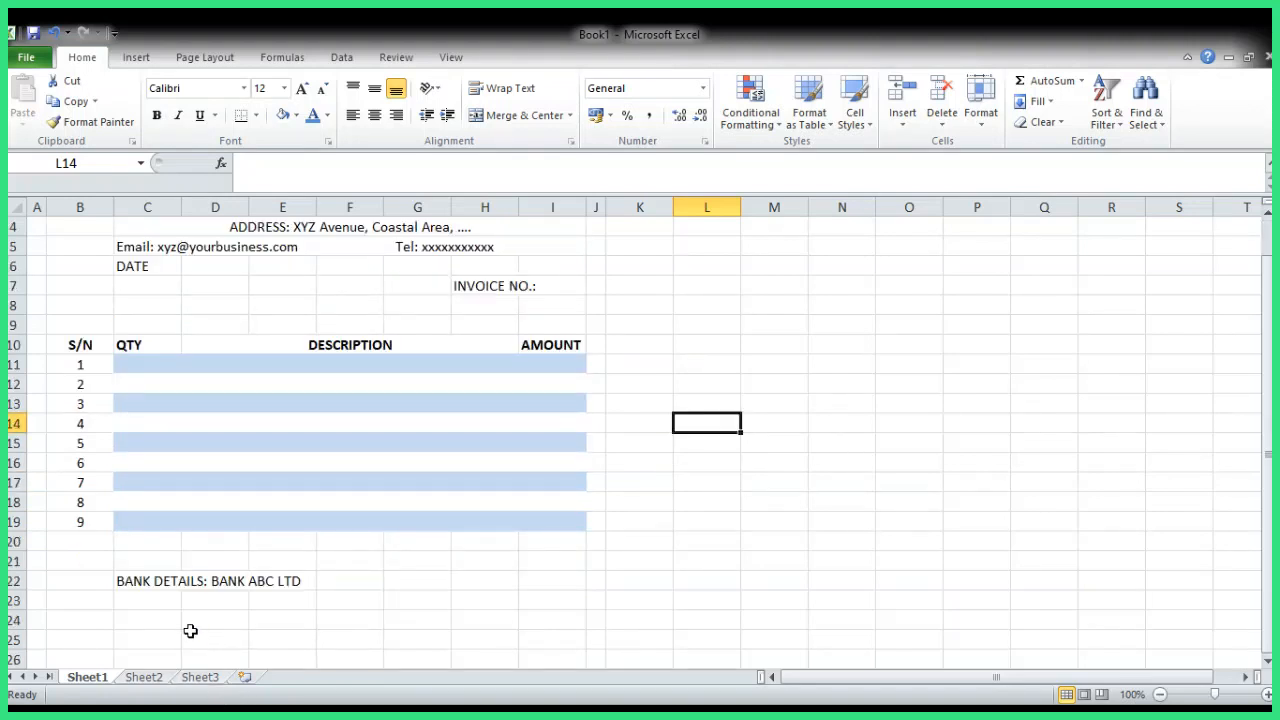
{"action": "scroll", "coordinate": [177, 637], "scroll_direction": "down", "scroll_amount": 1}
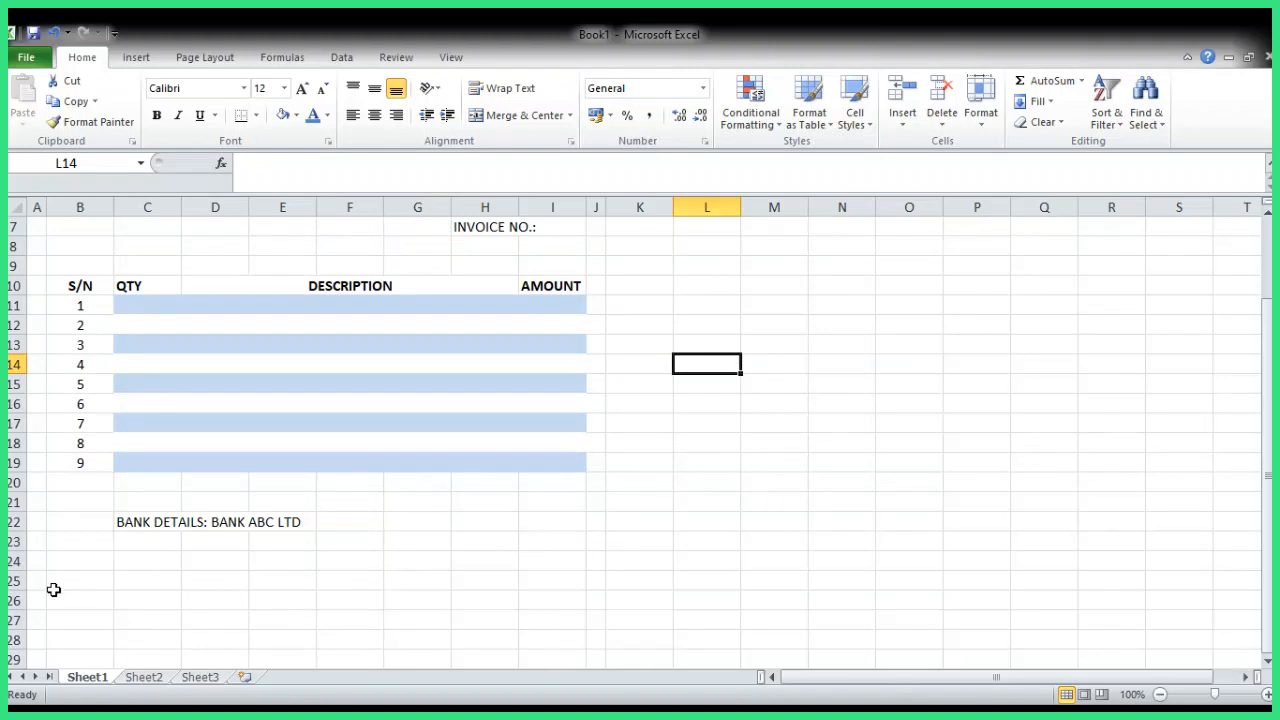
{"action": "scroll", "coordinate": [50, 596], "scroll_direction": "up", "scroll_amount": 2}
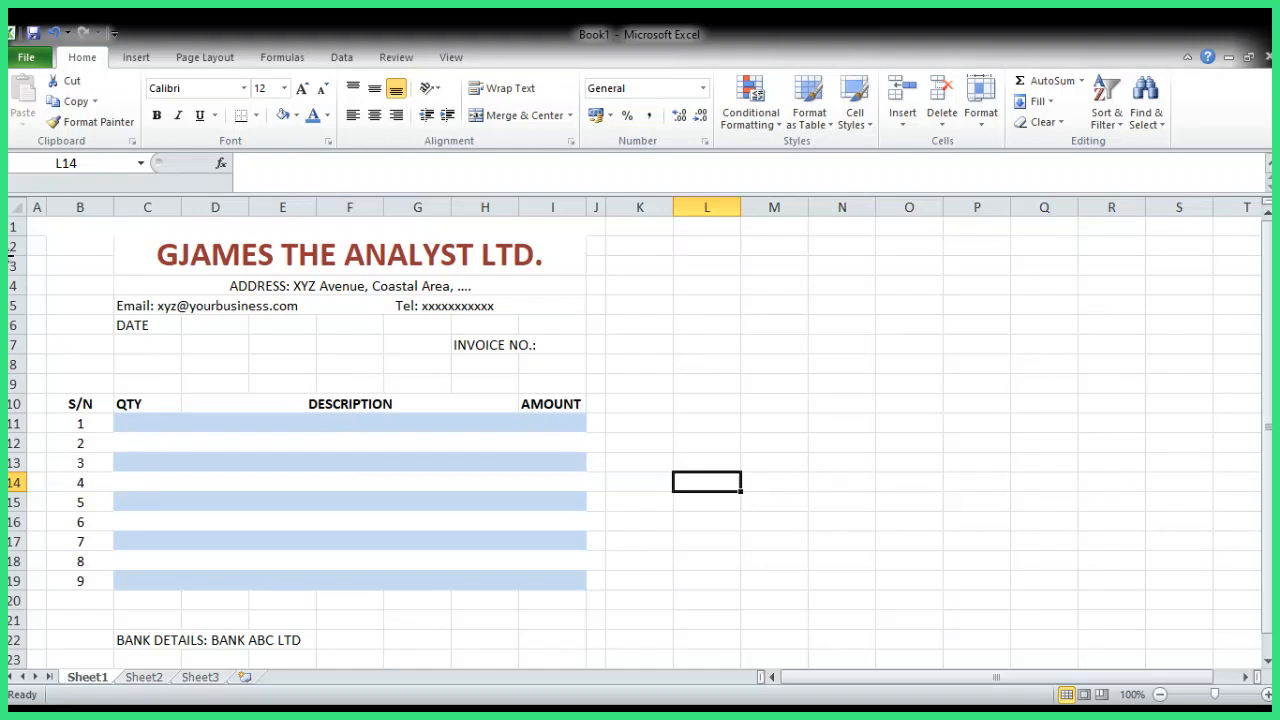
{"action": "left_click", "coordinate": [13, 227]}
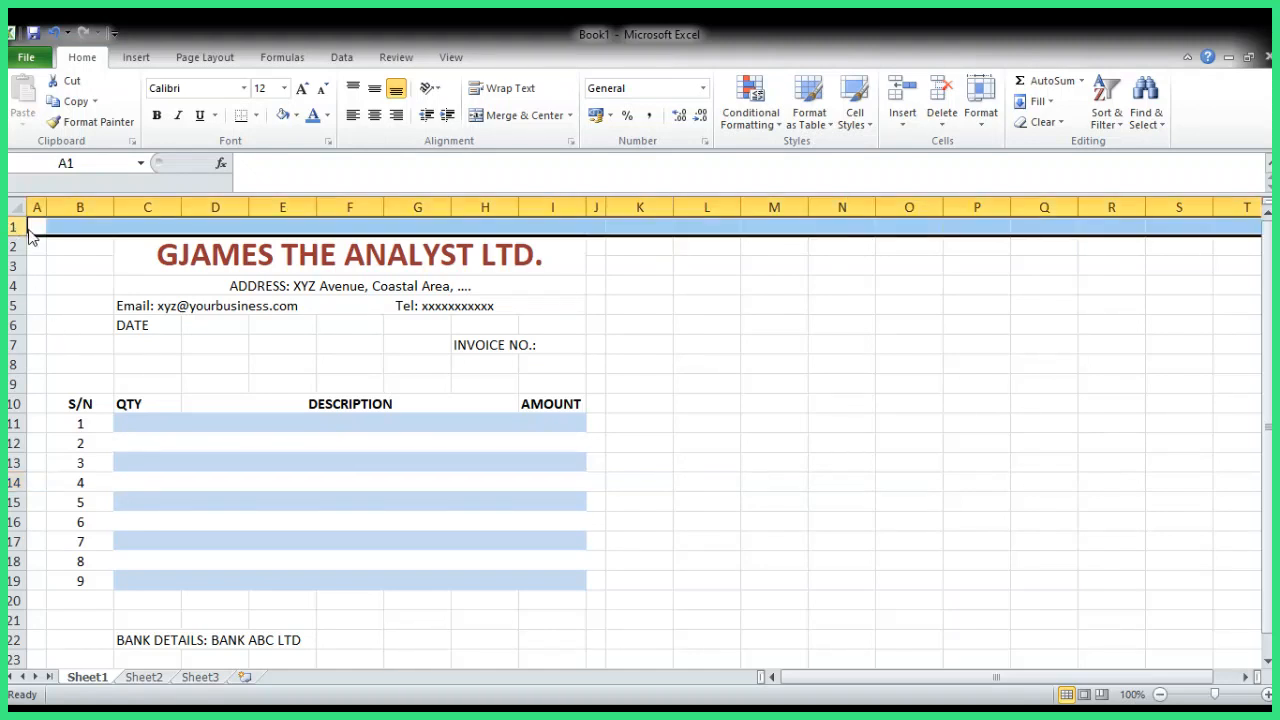
{"action": "key", "text": "ctrl+shift+equal"}
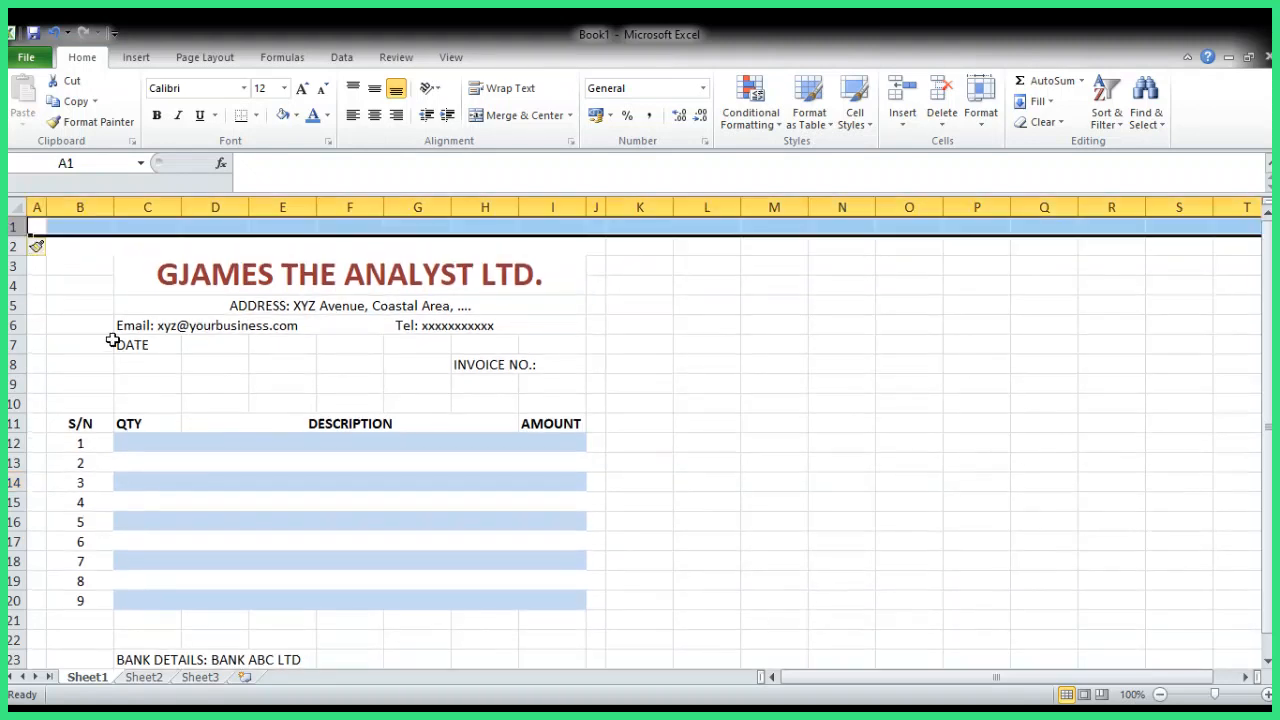
{"action": "left_click", "coordinate": [200, 330]}
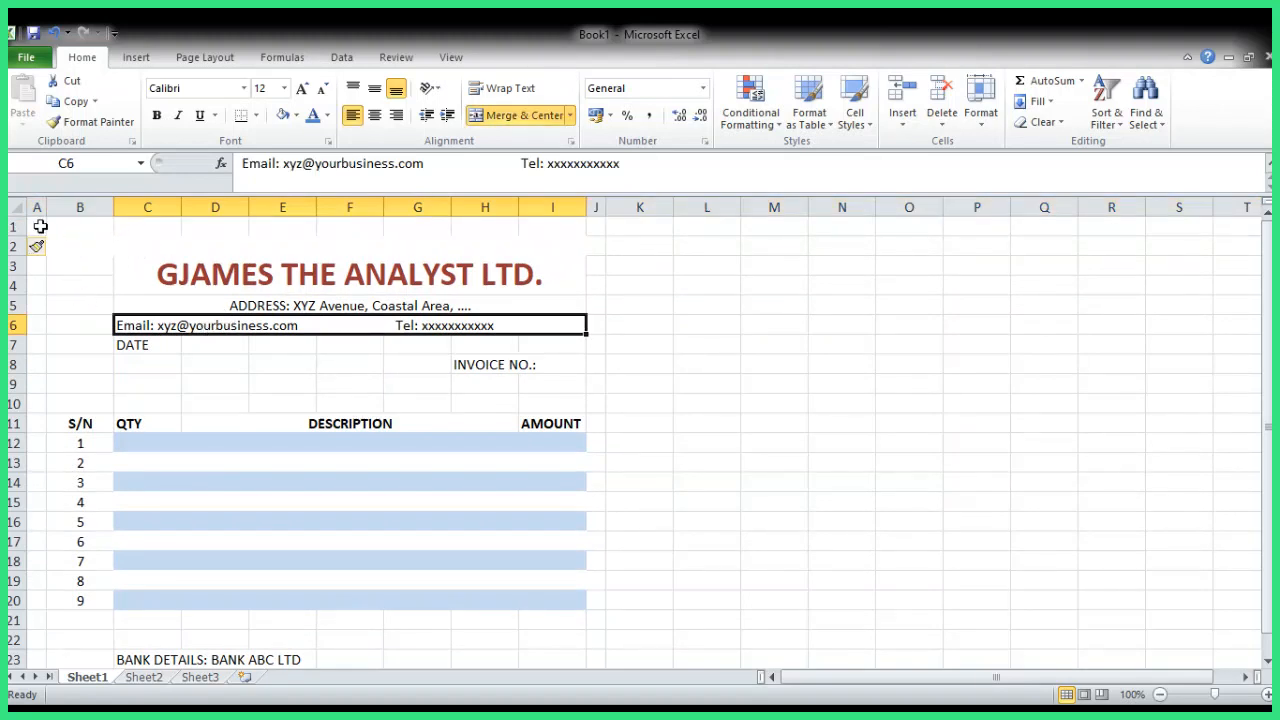
- Fill cells A1:J1 with light olive green as the invoice's upper border
{"action": "left_click_drag", "start_coordinate": [40, 227], "coordinate": [566, 243]}
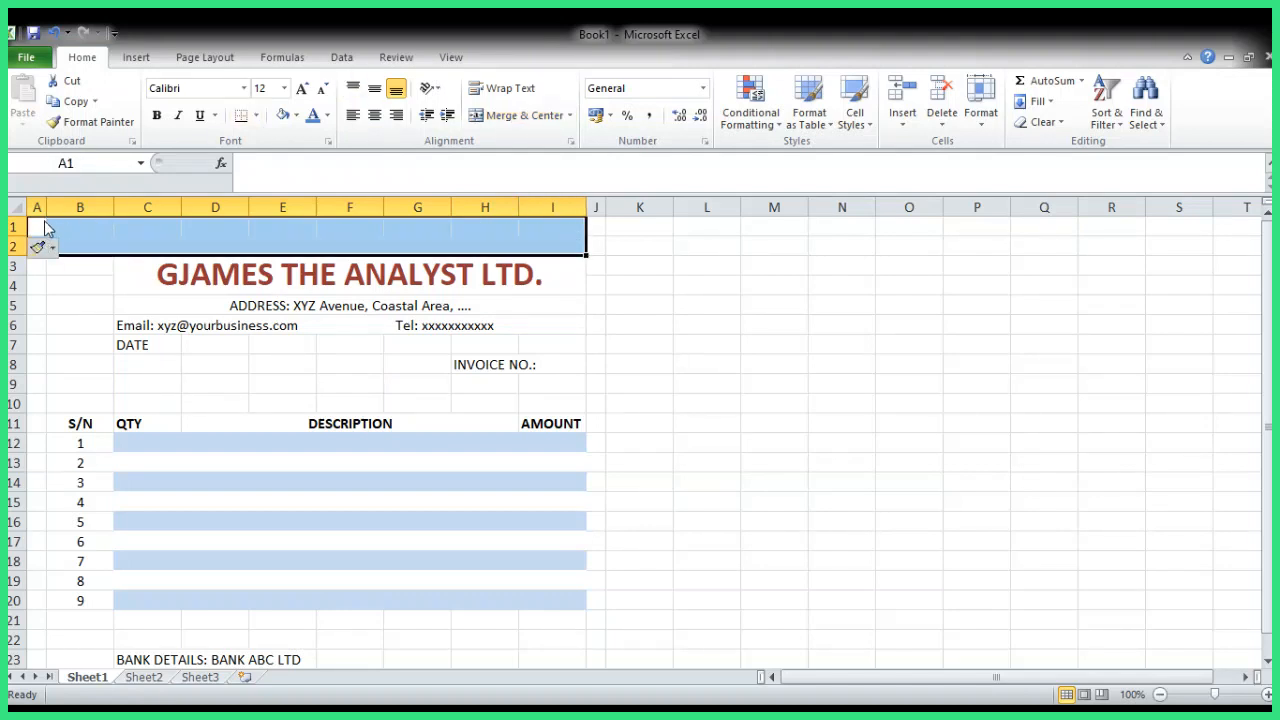
{"action": "left_click", "coordinate": [42, 228]}
{"action": "left_click_drag", "start_coordinate": [36, 226], "coordinate": [594, 210]}
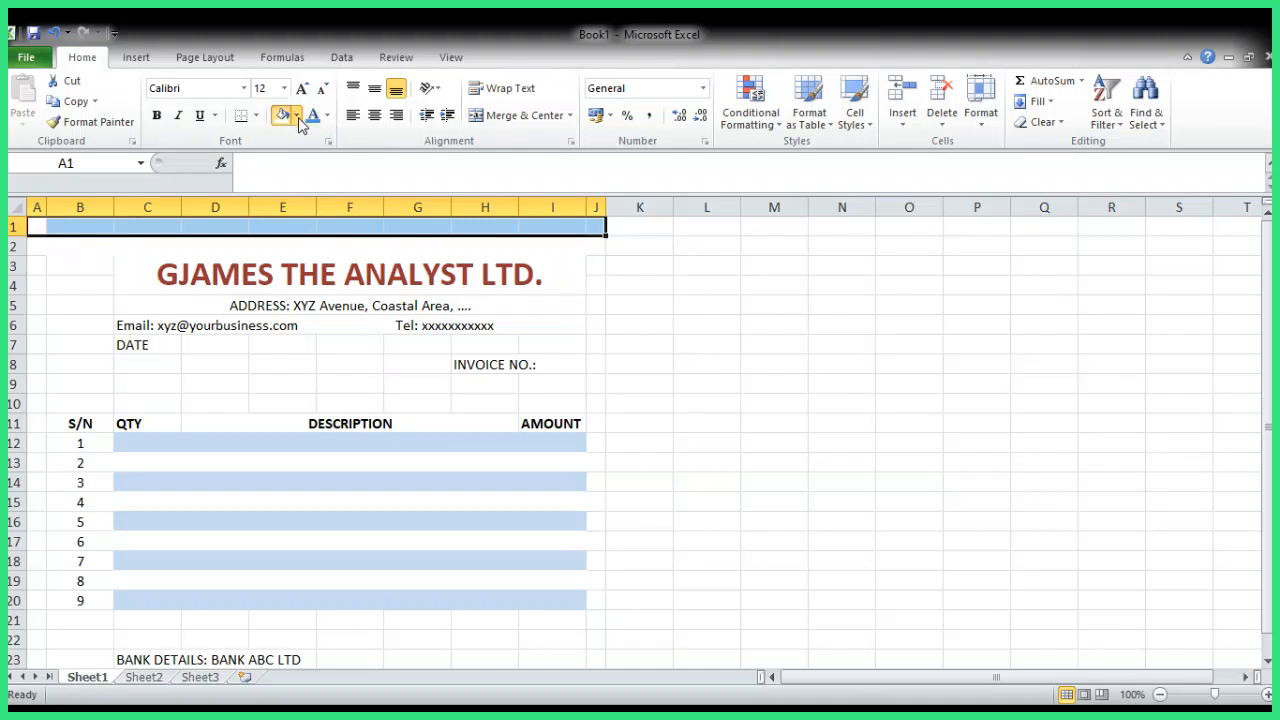
{"action": "left_click", "coordinate": [296, 115]}
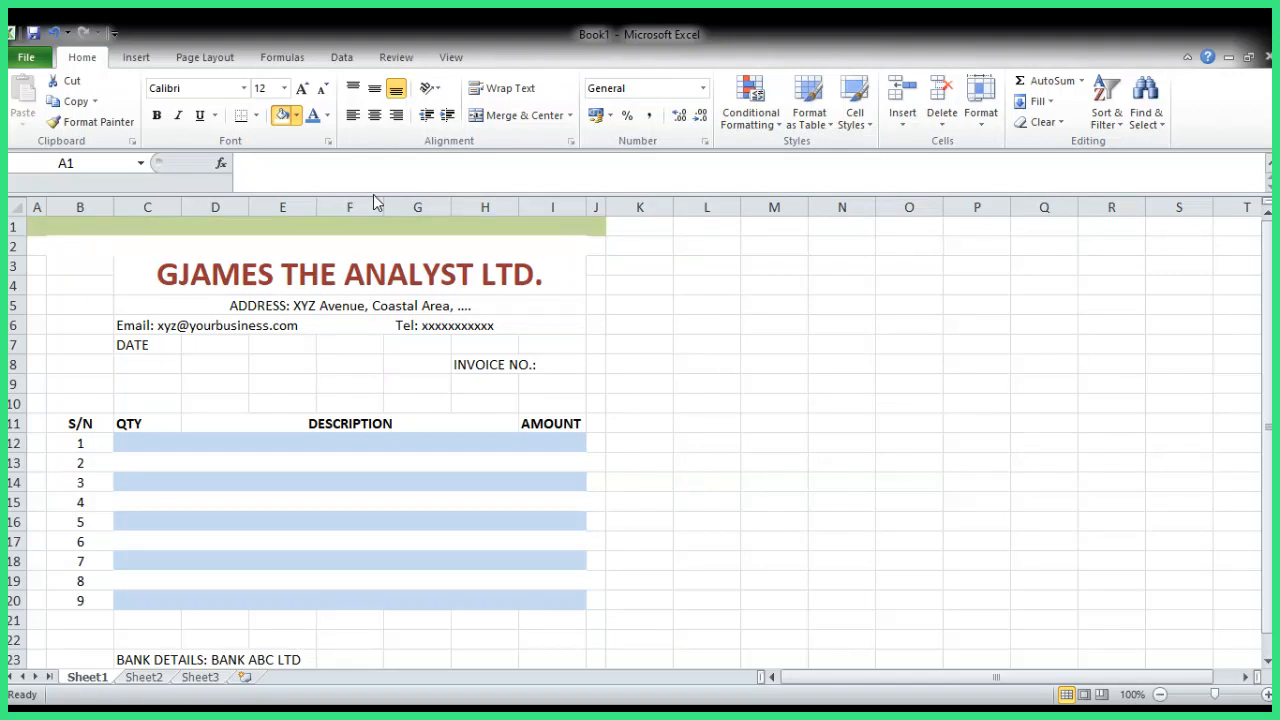
- Fill cells A1:A26 with the same light olive green as the upper border
{"action": "scroll", "coordinate": [56, 449], "scroll_direction": "down", "scroll_amount": 2}
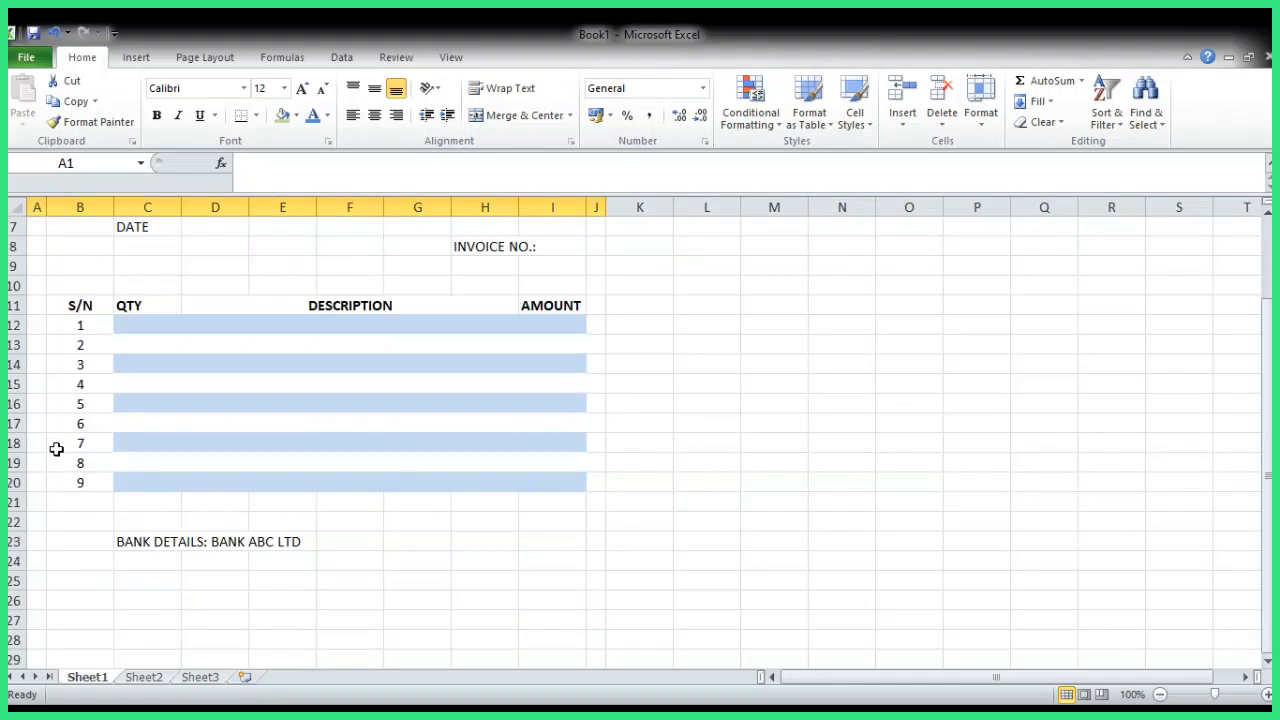
{"action": "scroll", "coordinate": [56, 449], "scroll_direction": "up", "scroll_amount": 2}
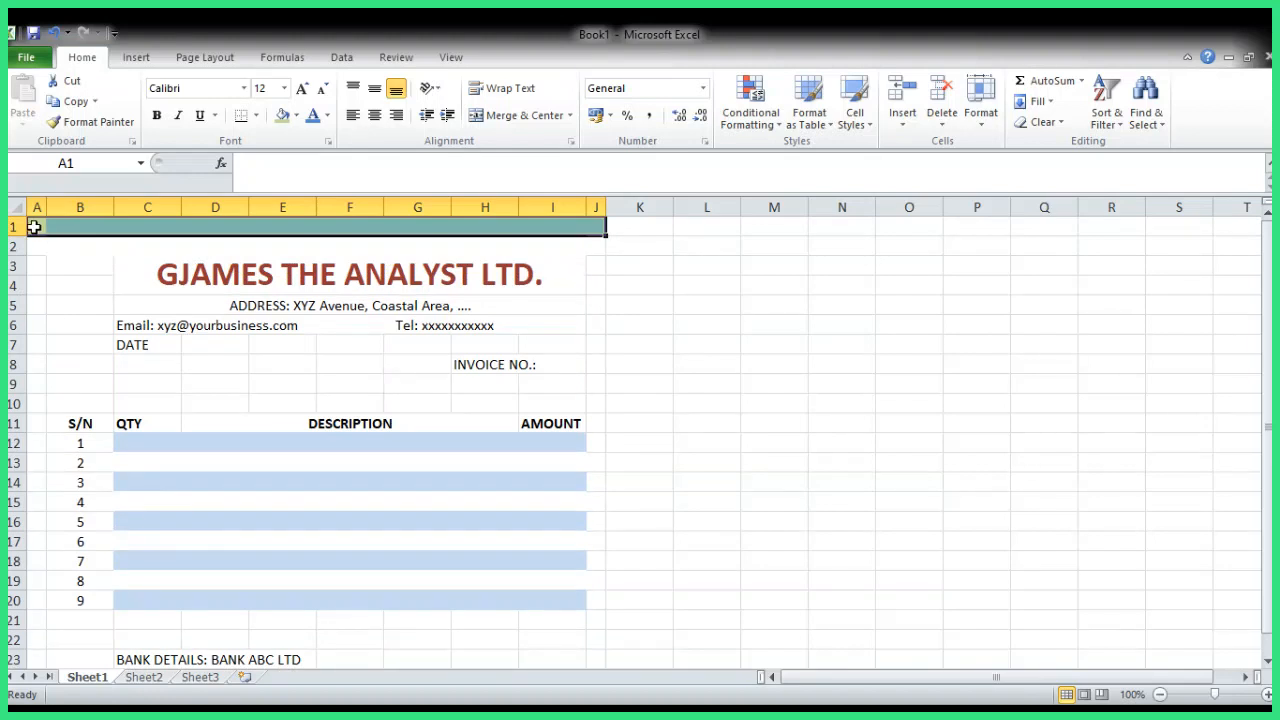
{"action": "left_click_drag", "start_coordinate": [33, 227], "coordinate": [34, 560]}
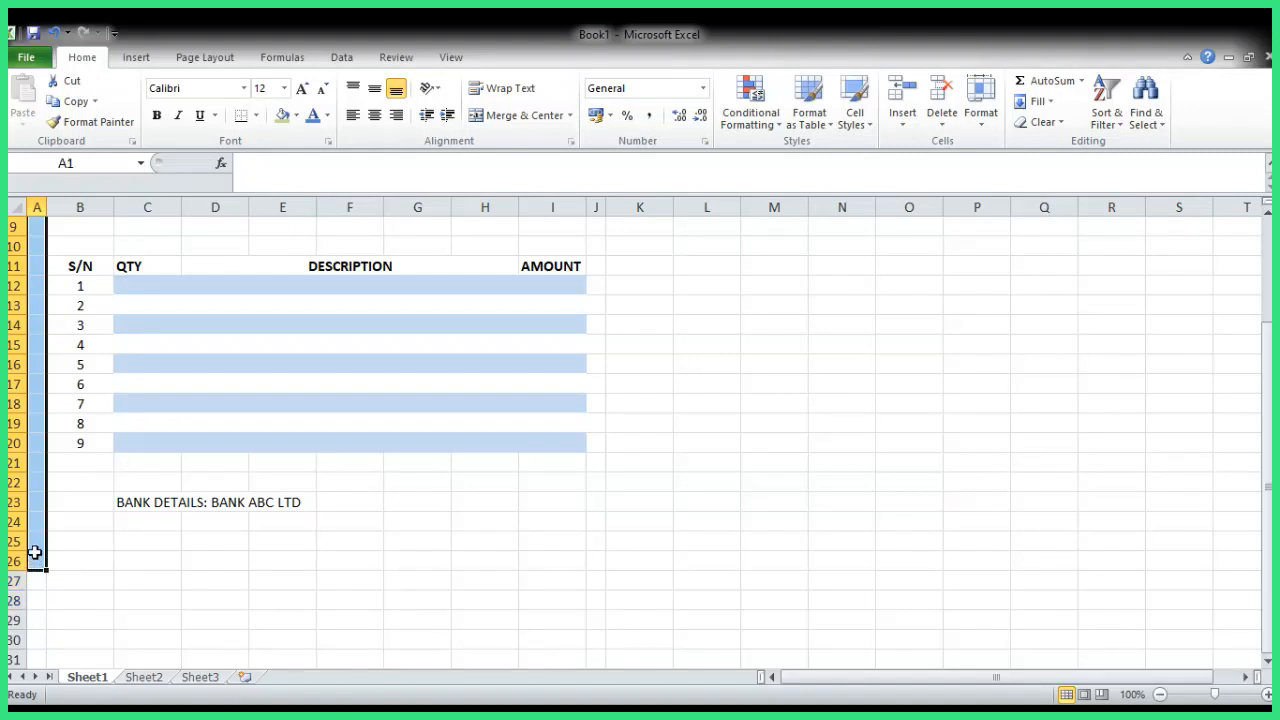
{"action": "left_click", "coordinate": [283, 115]}
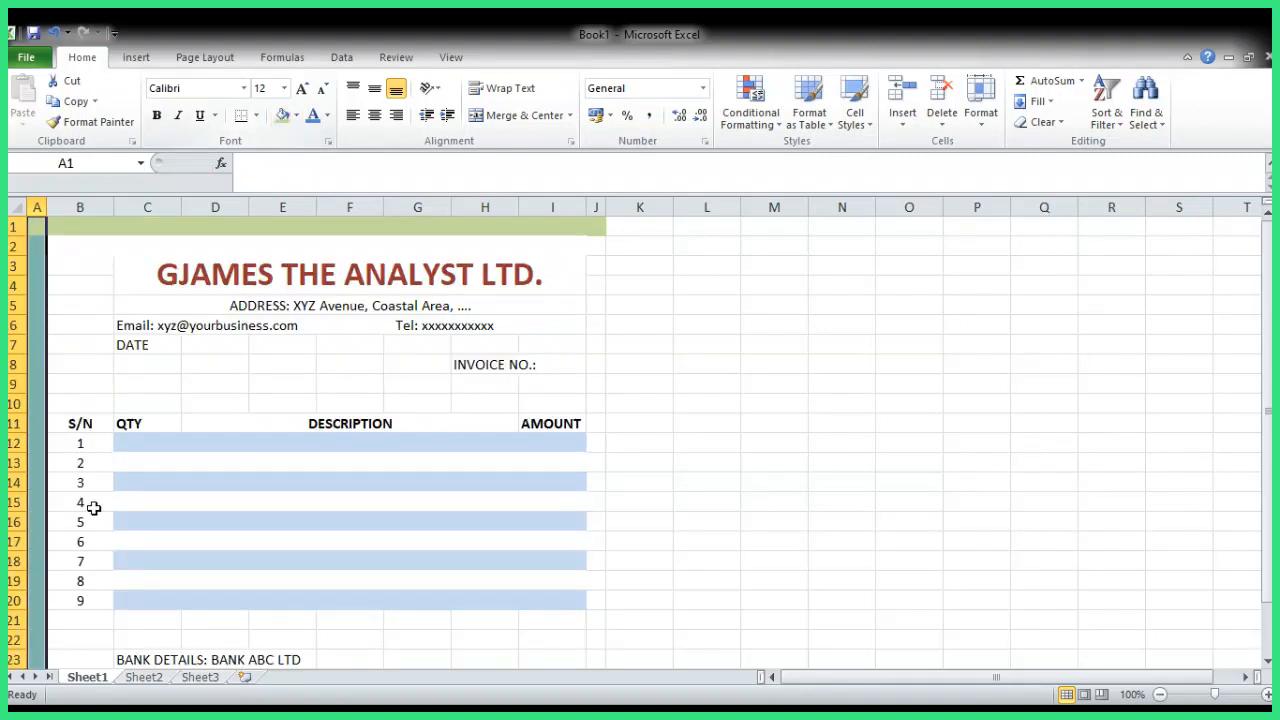
- Fill cells A26:J26 with the border's light olive green as the invoice's lower border
{"action": "scroll", "coordinate": [86, 503], "scroll_direction": "down", "scroll_amount": 3}
{"action": "left_click", "coordinate": [100, 542]}
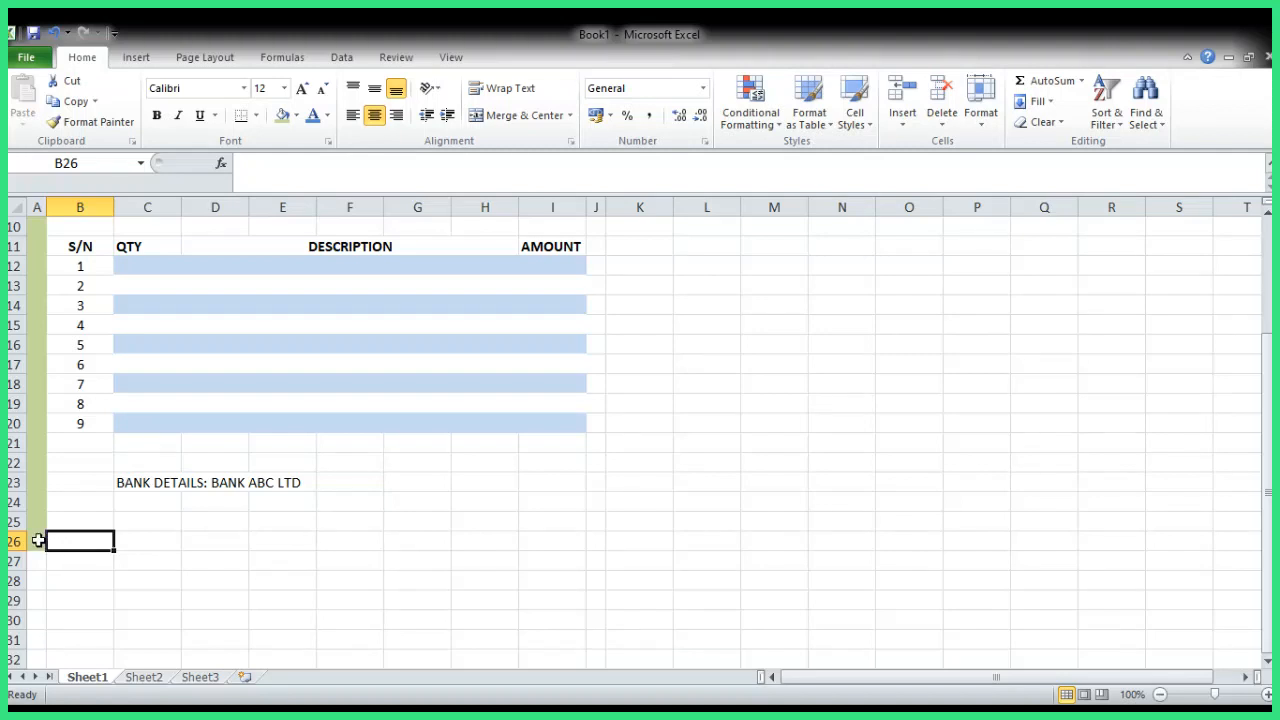
{"action": "left_click_drag", "start_coordinate": [30, 541], "coordinate": [600, 540]}
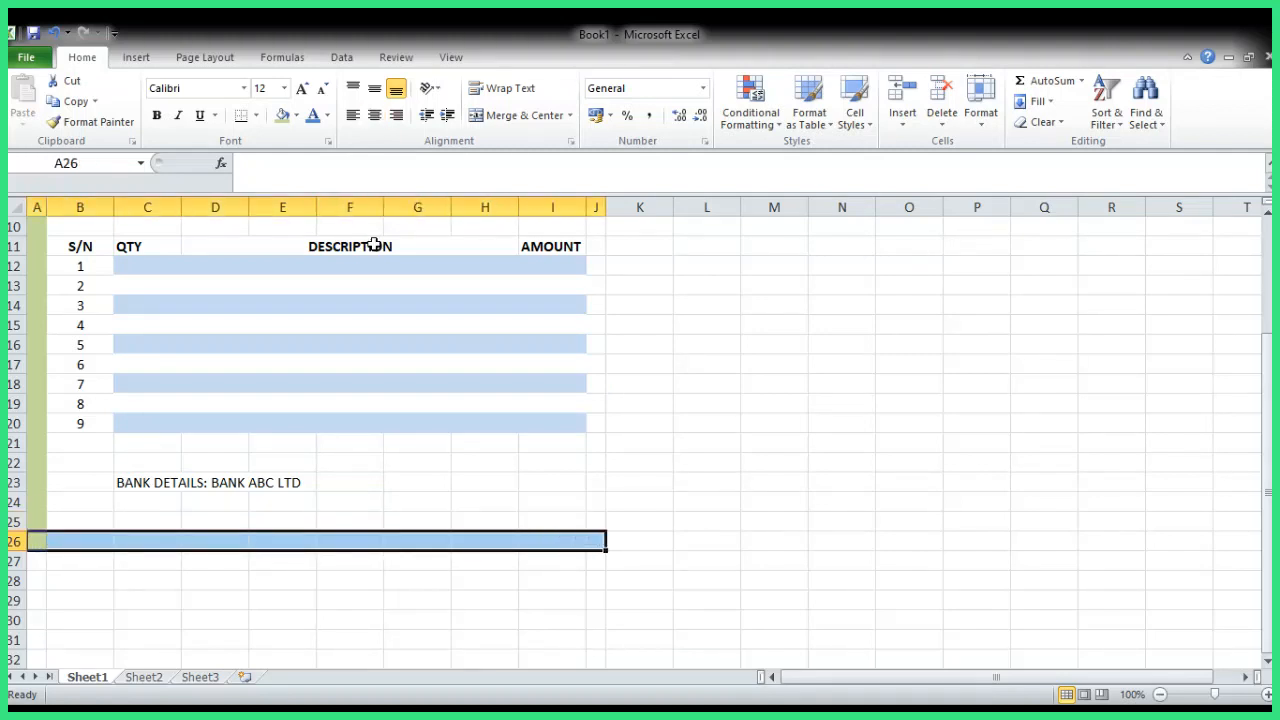
{"action": "left_click", "coordinate": [281, 116]}
- Fill cells J2:J26 with the same light olive green to close the invoice frame
{"action": "scroll", "coordinate": [750, 540], "scroll_direction": "up", "scroll_amount": 3}
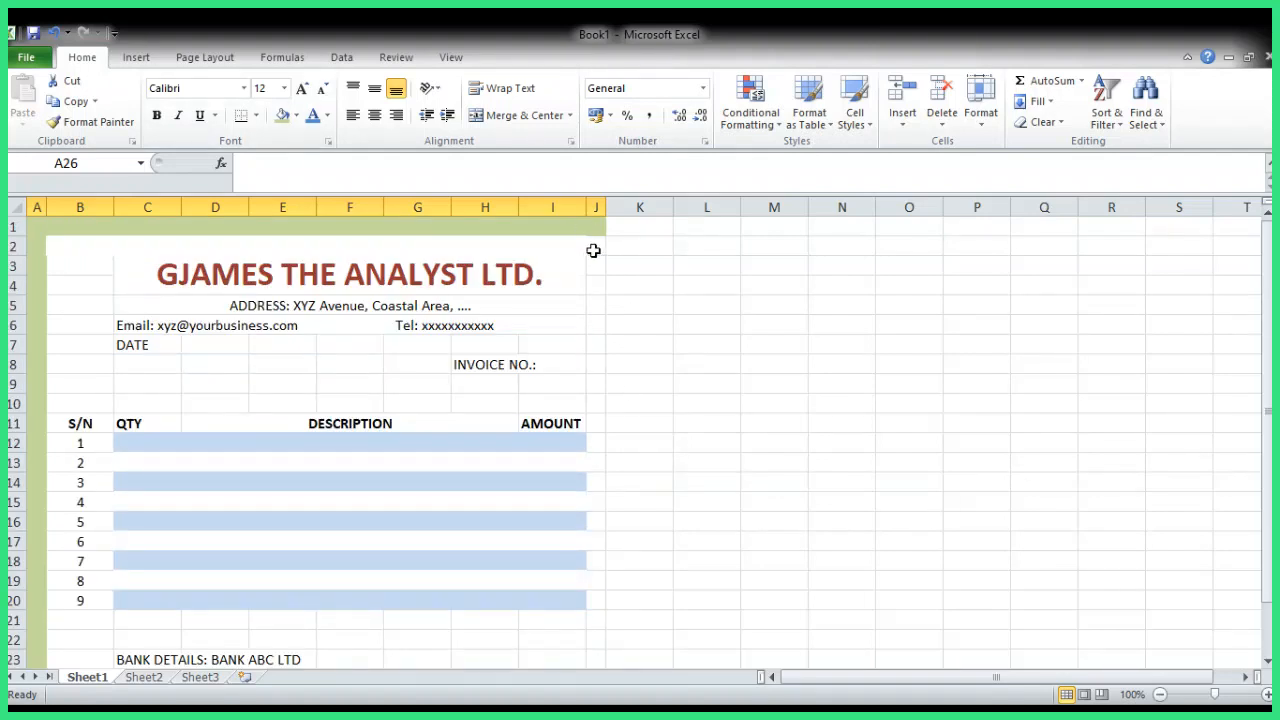
{"action": "left_click_drag", "start_coordinate": [596, 242], "coordinate": [594, 637]}
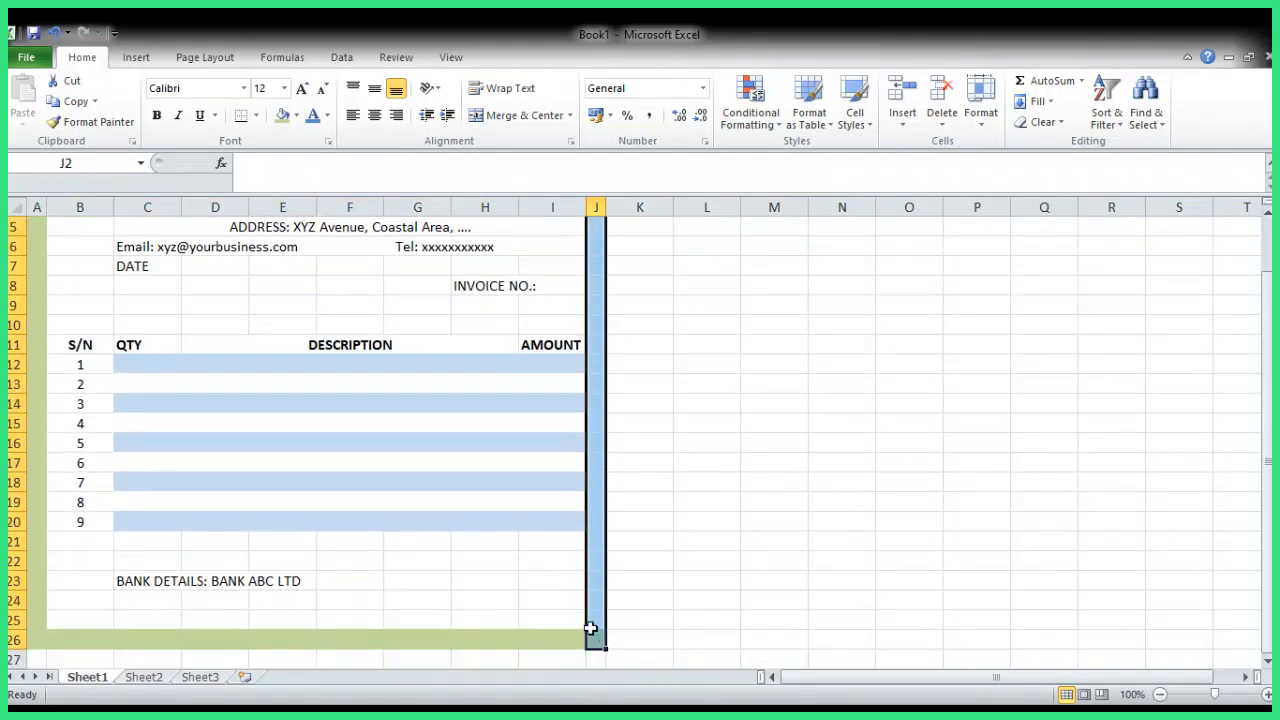
{"action": "left_click", "coordinate": [284, 115]}
{"action": "scroll", "coordinate": [534, 420], "scroll_direction": "up", "scroll_amount": 2}
{"action": "left_click", "coordinate": [712, 517]}
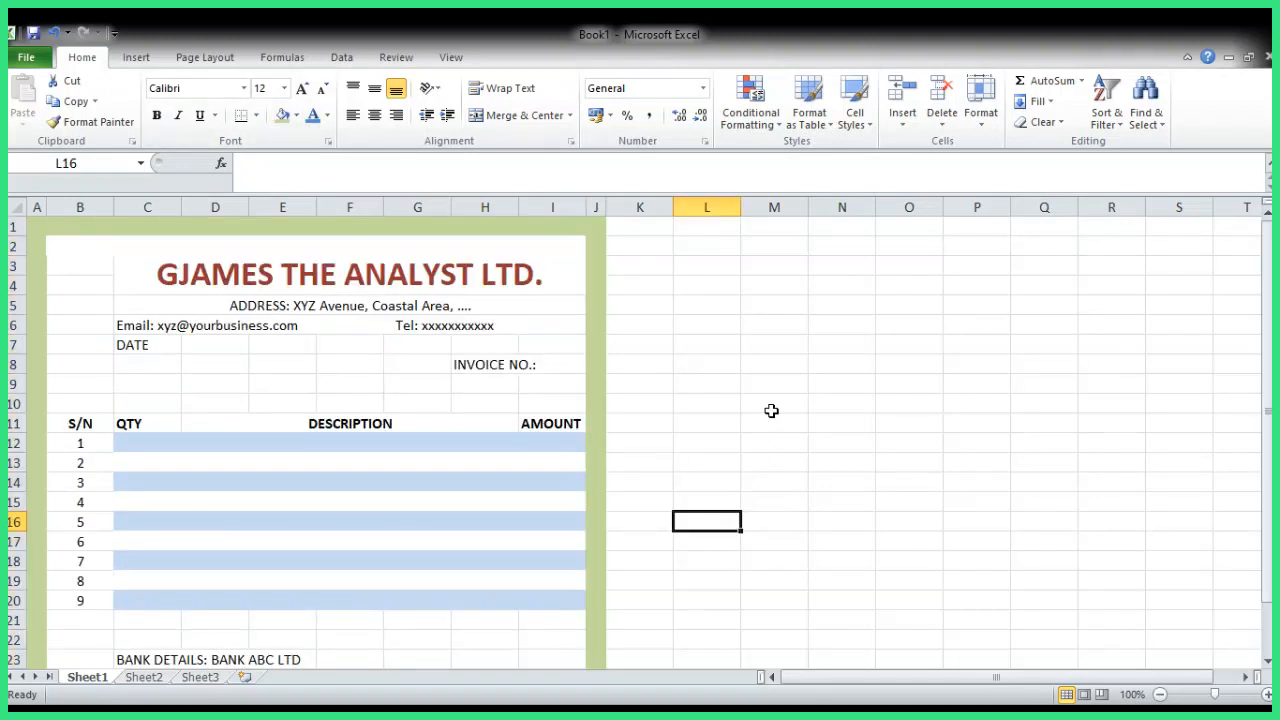
- Auto-fit the width of the S/N column B to its contents
{"action": "scroll", "coordinate": [774, 400], "scroll_direction": "down", "scroll_amount": 5}
{"action": "scroll", "coordinate": [777, 389], "scroll_direction": "up", "scroll_amount": 4}
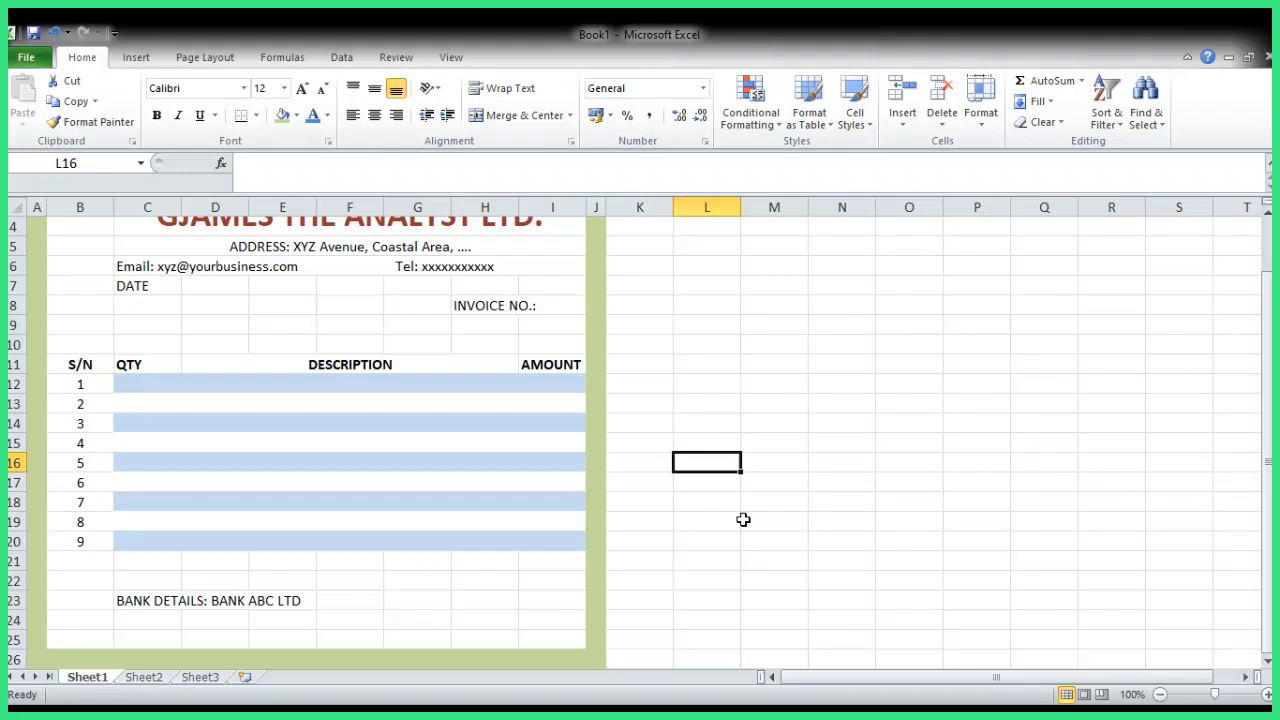
{"action": "scroll", "coordinate": [760, 515], "scroll_direction": "up", "scroll_amount": 1}
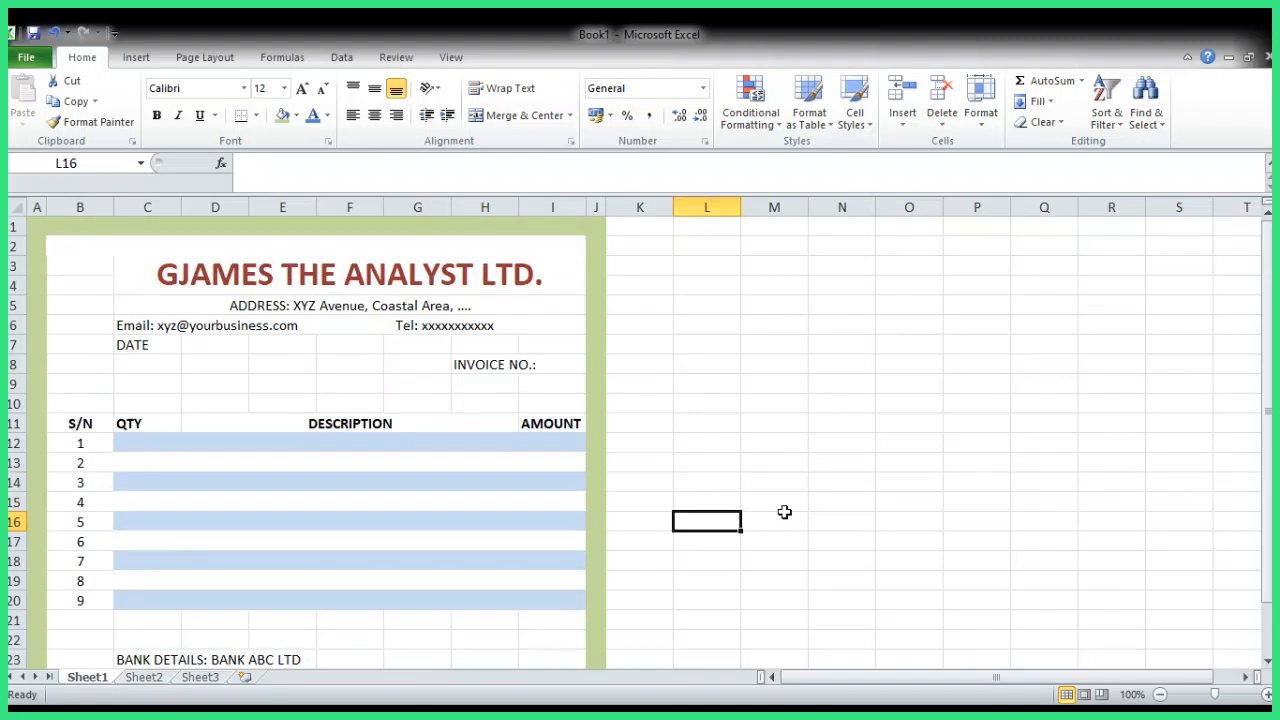
{"action": "double_click", "coordinate": [114, 206]}
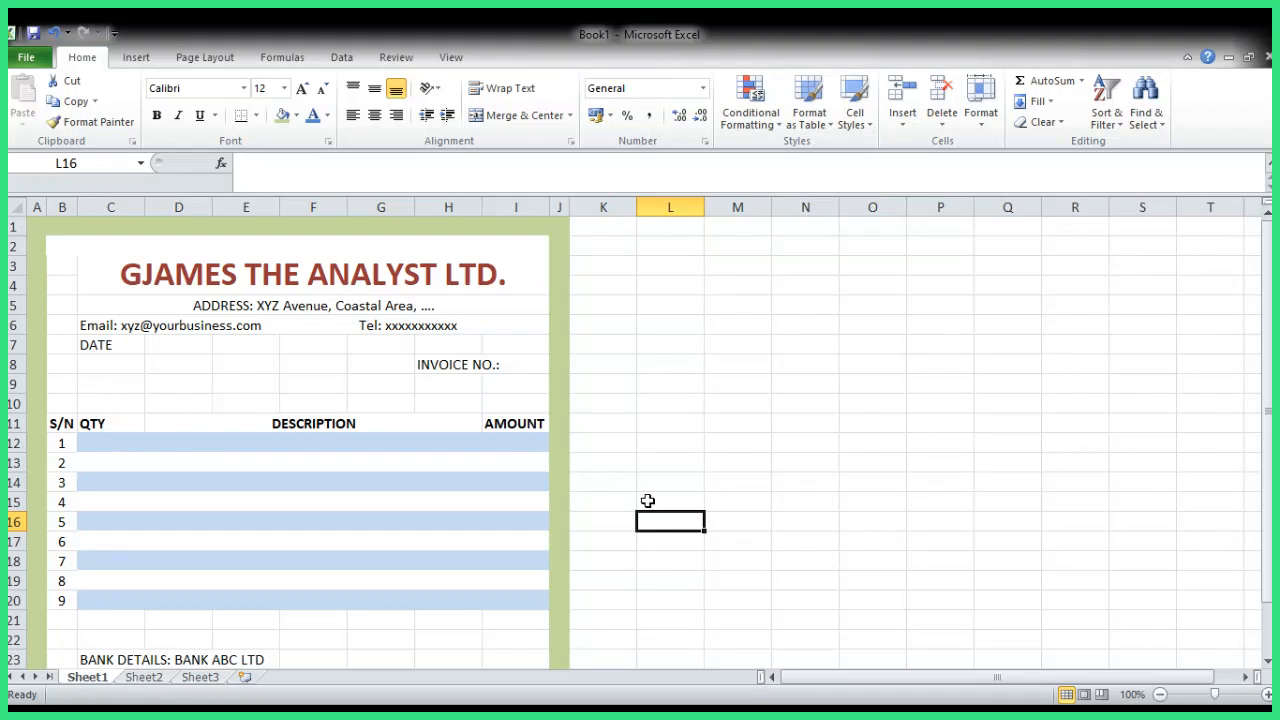
- Examine the framed invoice layout and the blank quantity, description and amount cells of the item table
{"action": "scroll", "coordinate": [690, 490], "scroll_direction": "down", "scroll_amount": 3}
{"action": "scroll", "coordinate": [715, 560], "scroll_direction": "up", "scroll_amount": 1}
{"action": "scroll", "coordinate": [722, 565], "scroll_direction": "up", "scroll_amount": 1}
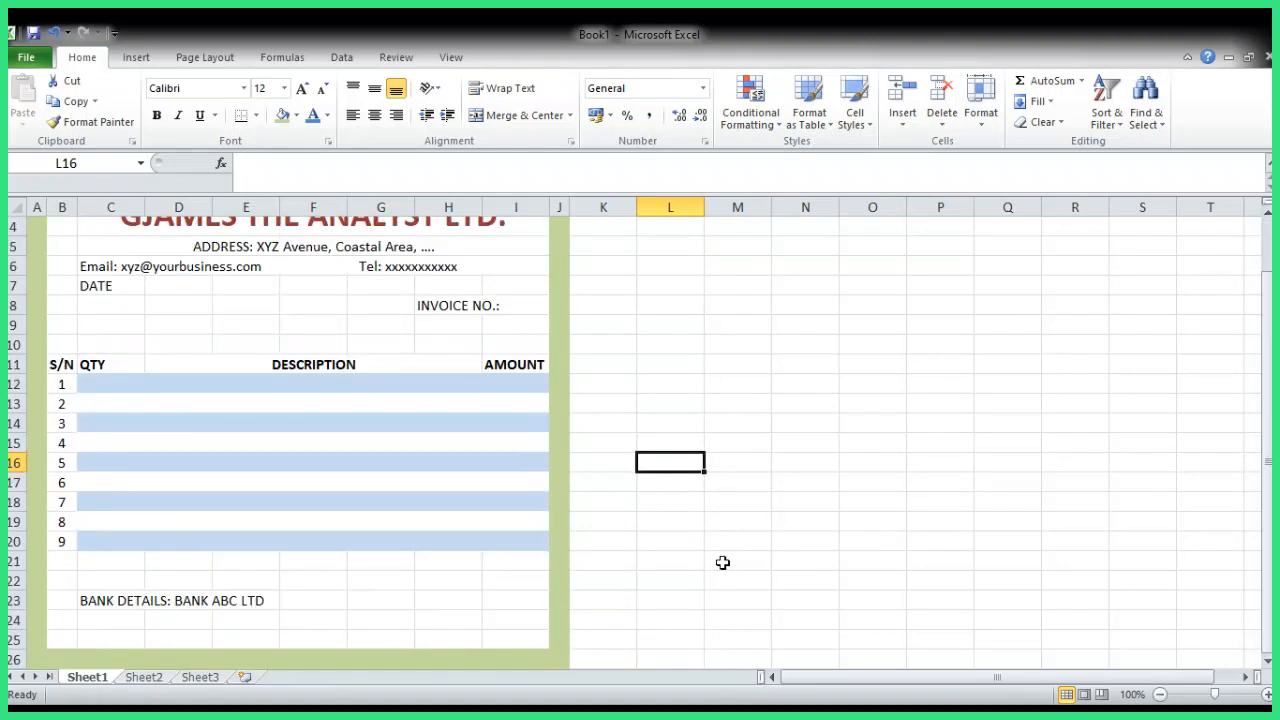
{"action": "scroll", "coordinate": [740, 578], "scroll_direction": "up", "scroll_amount": 1}
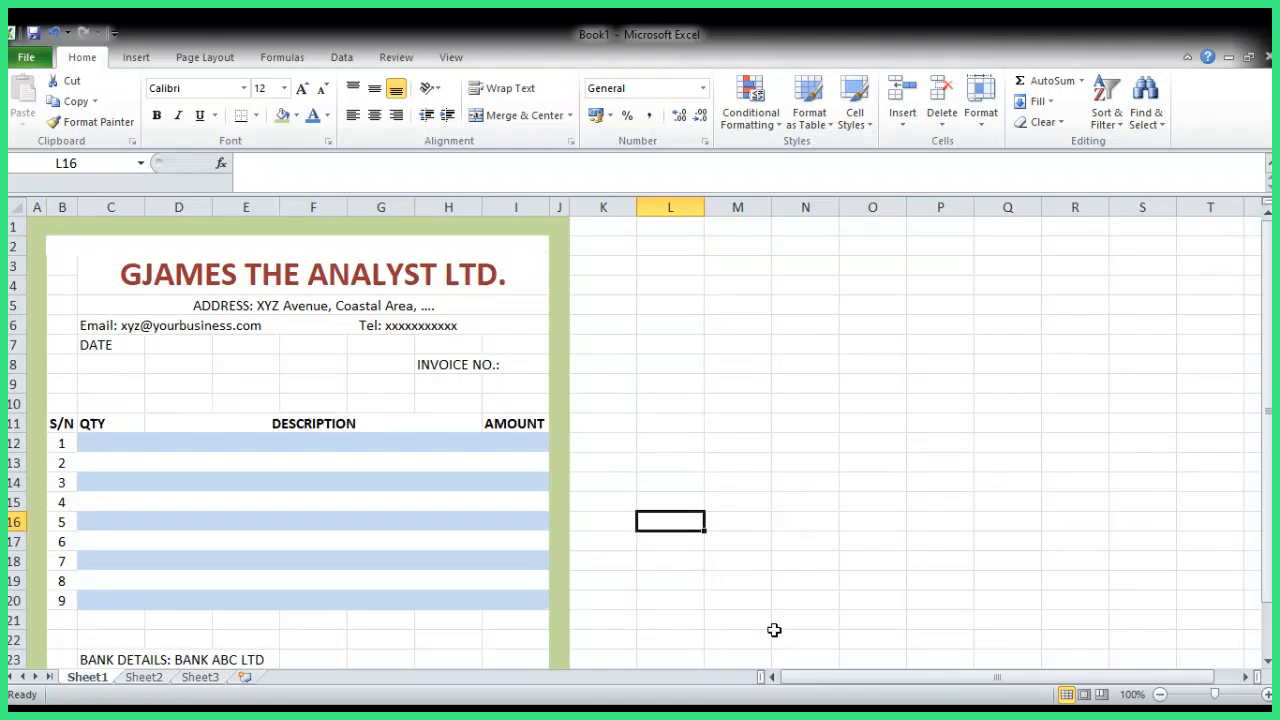
{"action": "scroll", "coordinate": [760, 620], "scroll_direction": "down", "scroll_amount": 2}
{"action": "scroll", "coordinate": [743, 600], "scroll_direction": "up", "scroll_amount": 1}
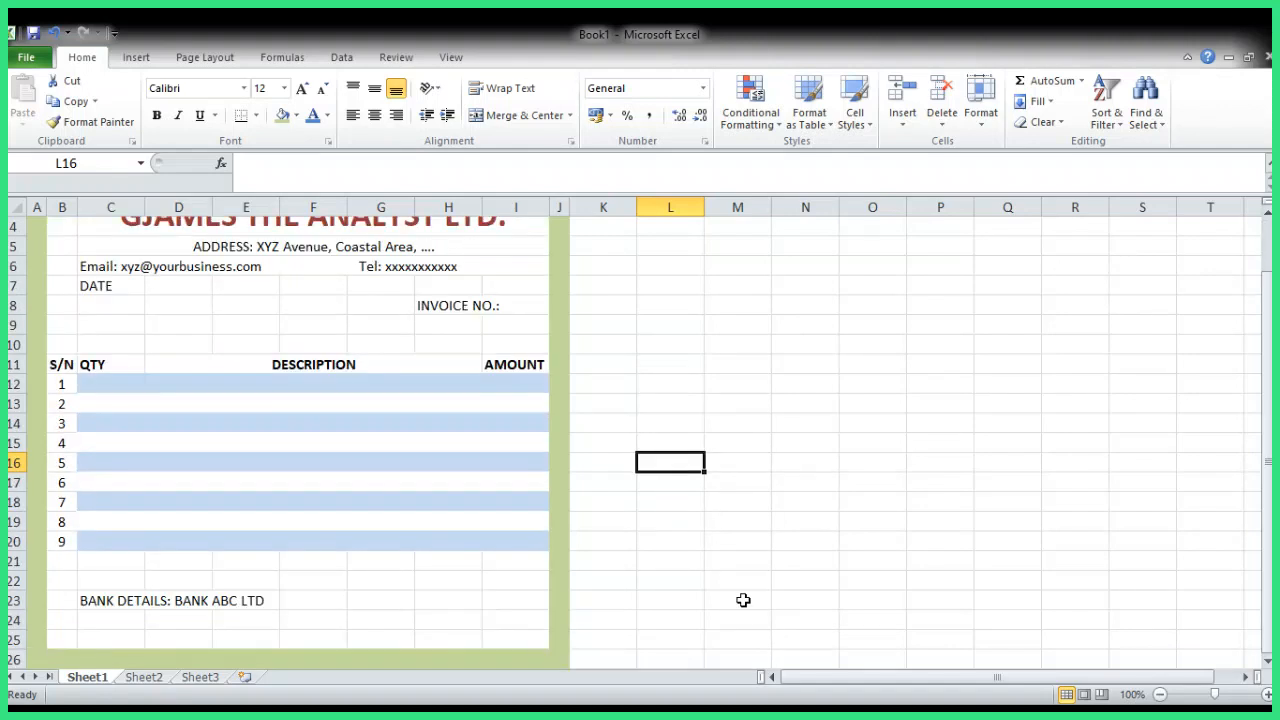
{"action": "scroll", "coordinate": [741, 600], "scroll_direction": "up", "scroll_amount": 1}
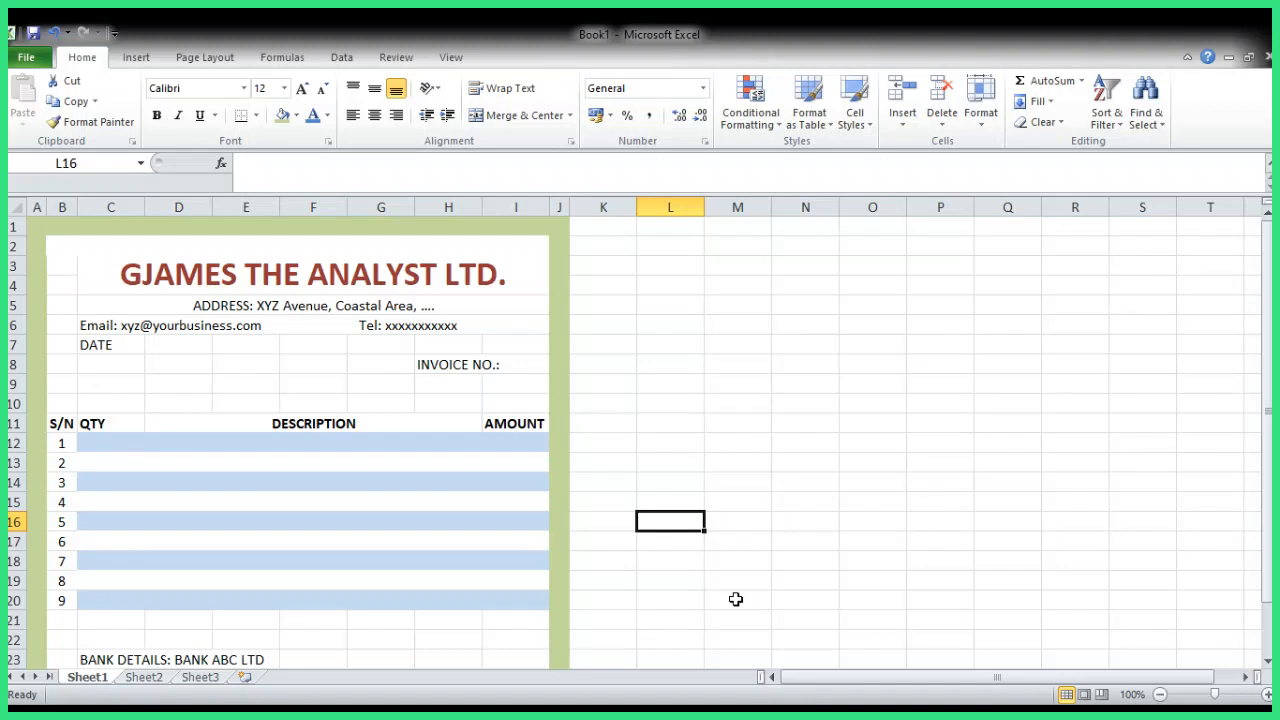
{"action": "scroll", "coordinate": [736, 599], "scroll_direction": "down", "scroll_amount": 1}
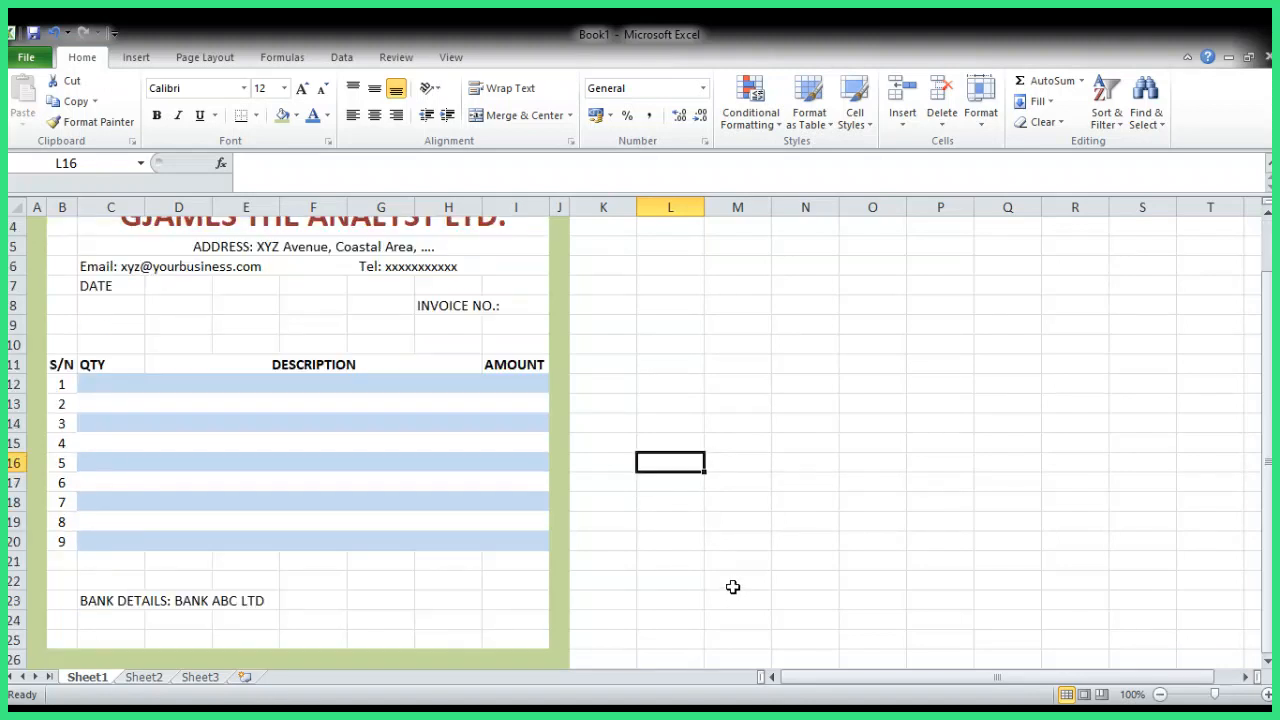
{"action": "left_click", "coordinate": [108, 385]}
{"action": "left_click", "coordinate": [100, 423]}
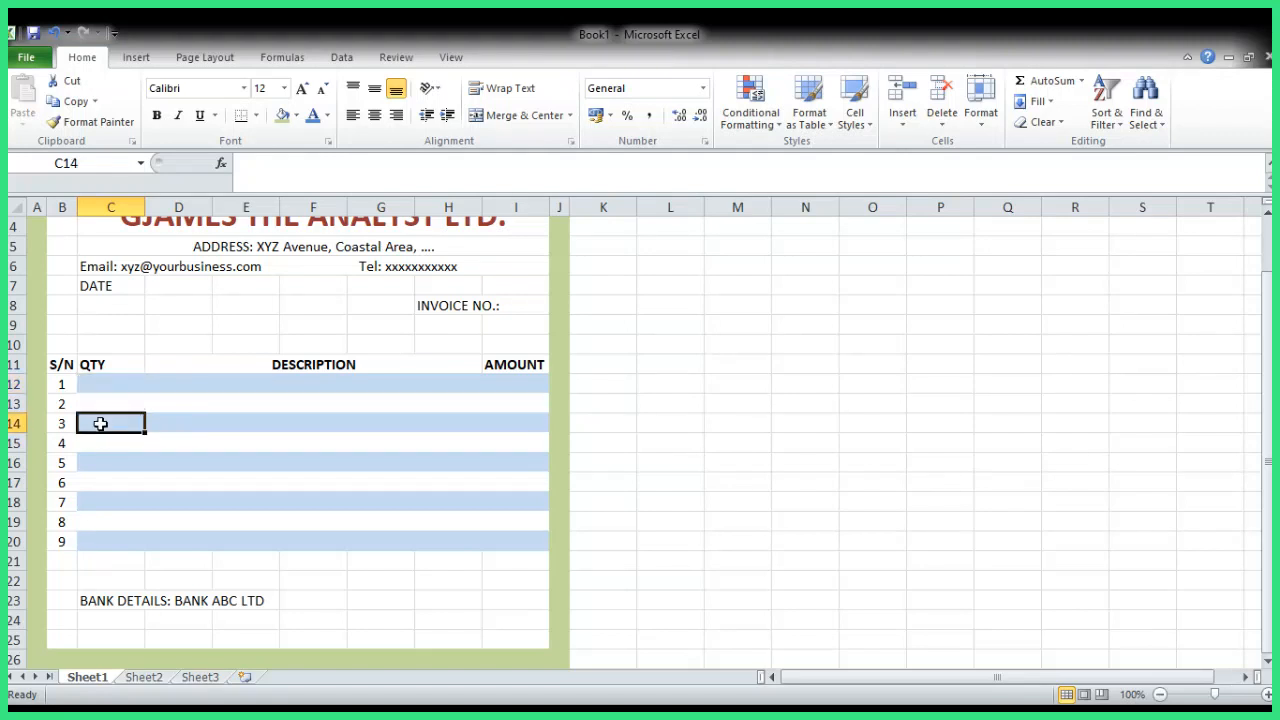
{"action": "left_click", "coordinate": [111, 465]}
{"action": "left_click", "coordinate": [112, 500]}
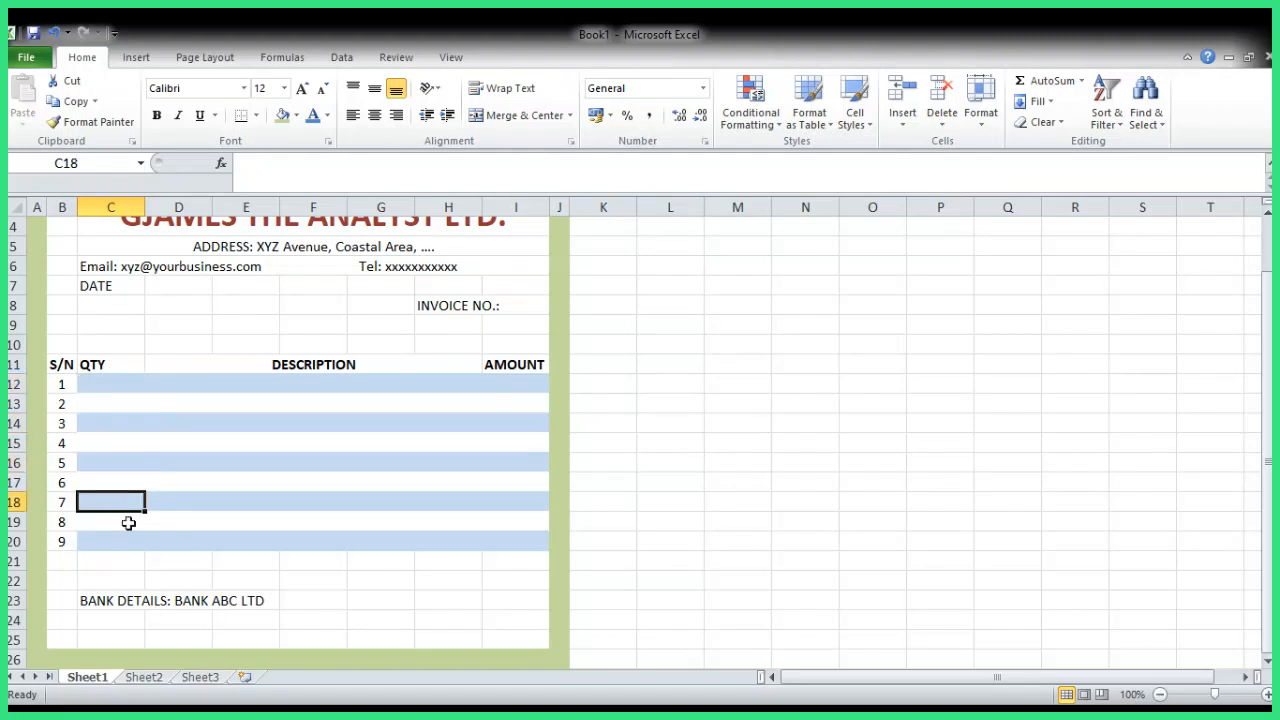
{"action": "left_click", "coordinate": [128, 541]}
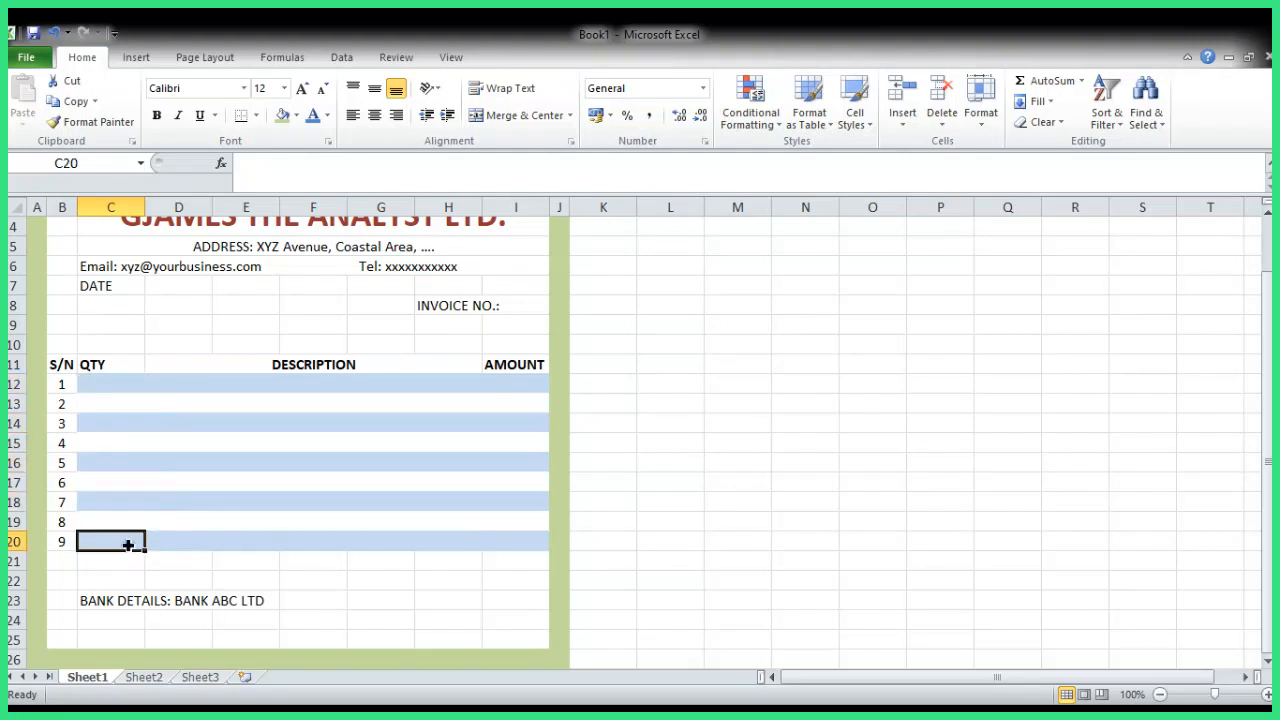
{"action": "left_click", "coordinate": [187, 382]}
{"action": "left_click", "coordinate": [268, 383]}
{"action": "left_click", "coordinate": [410, 379]}
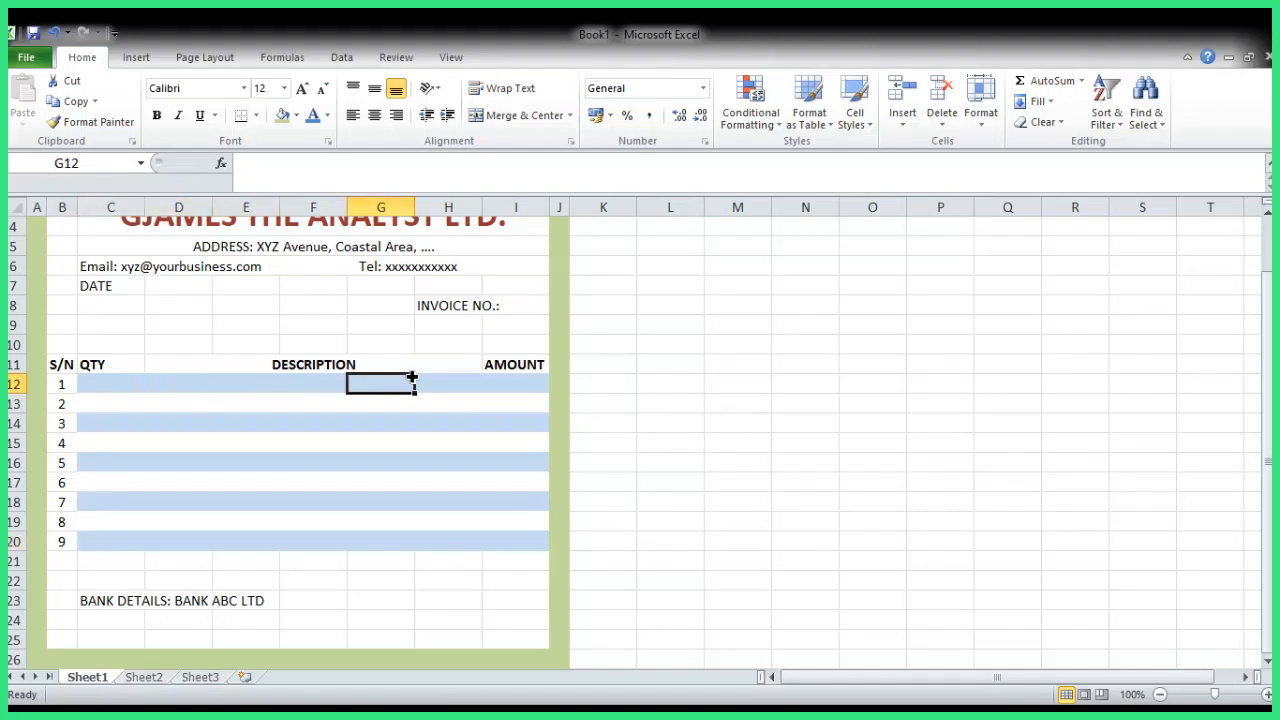
{"action": "left_click", "coordinate": [508, 388]}
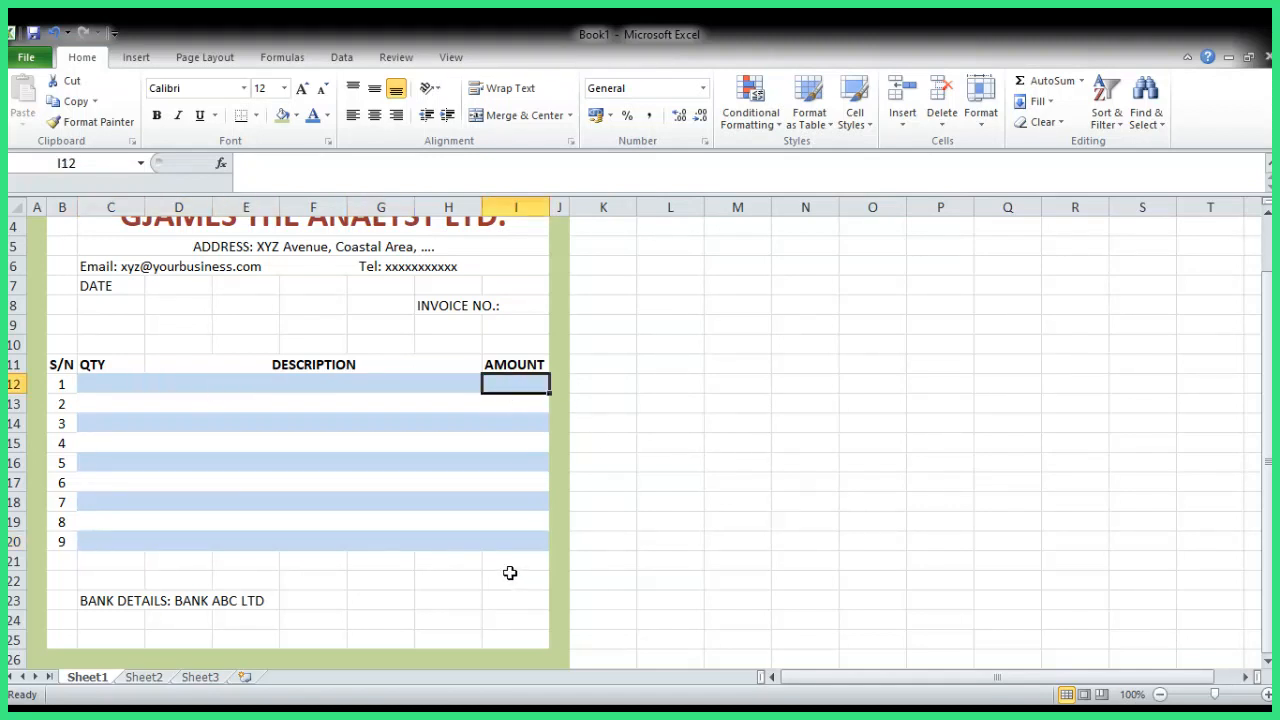
- Enter the bold label "TOTAL:" in C21 below the item rows
{"action": "left_click", "coordinate": [98, 565]}
{"action": "key", "text": "ctrl+b"}
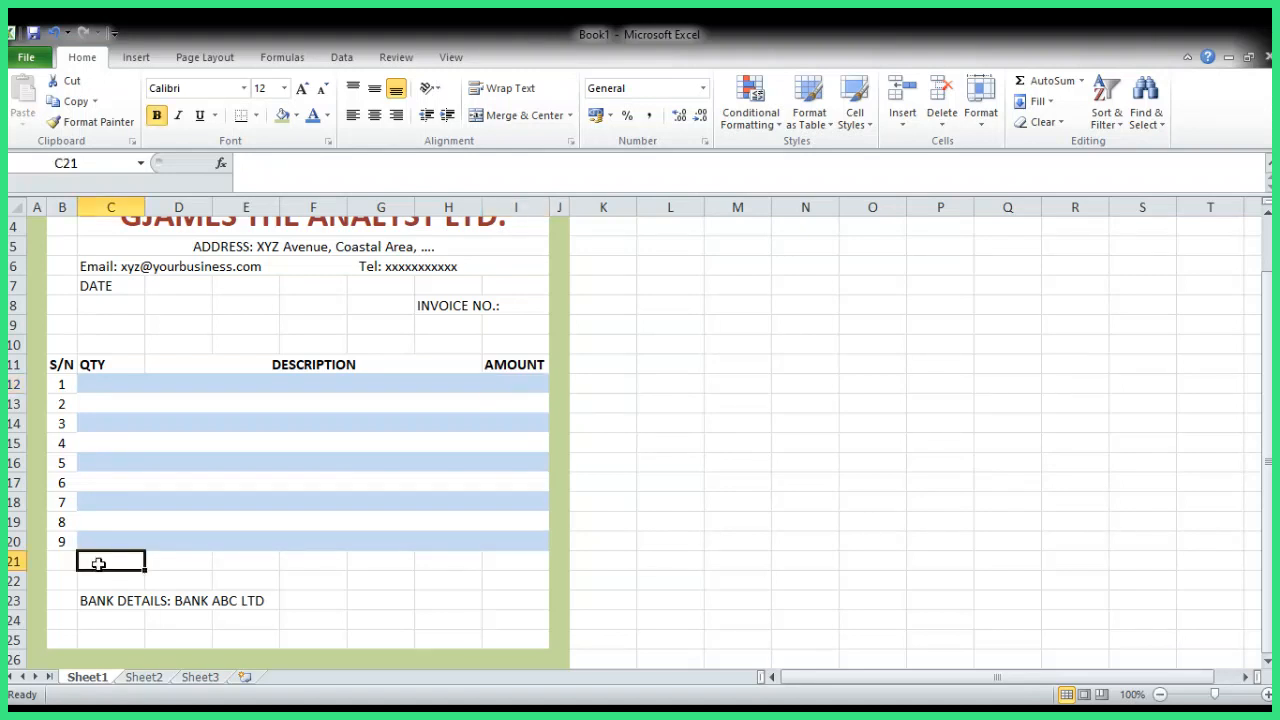
{"action": "type", "text": "TOTAL:"}
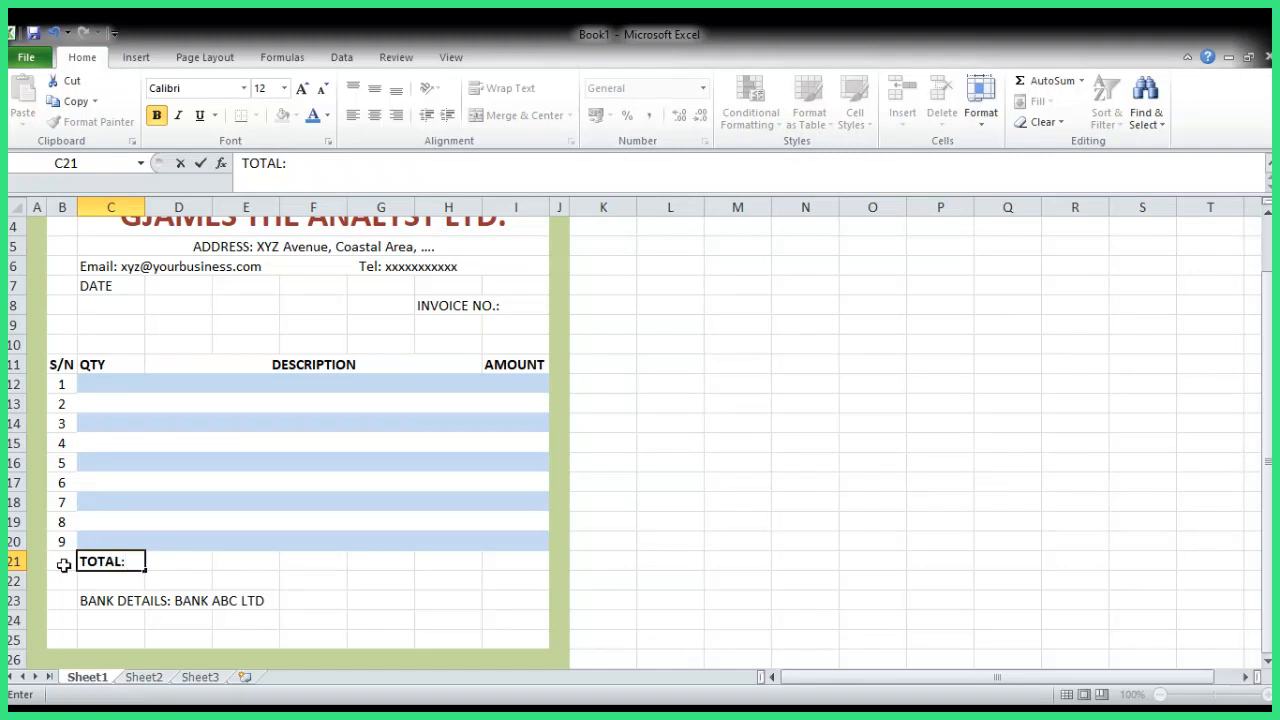
{"action": "key", "text": "Return"}
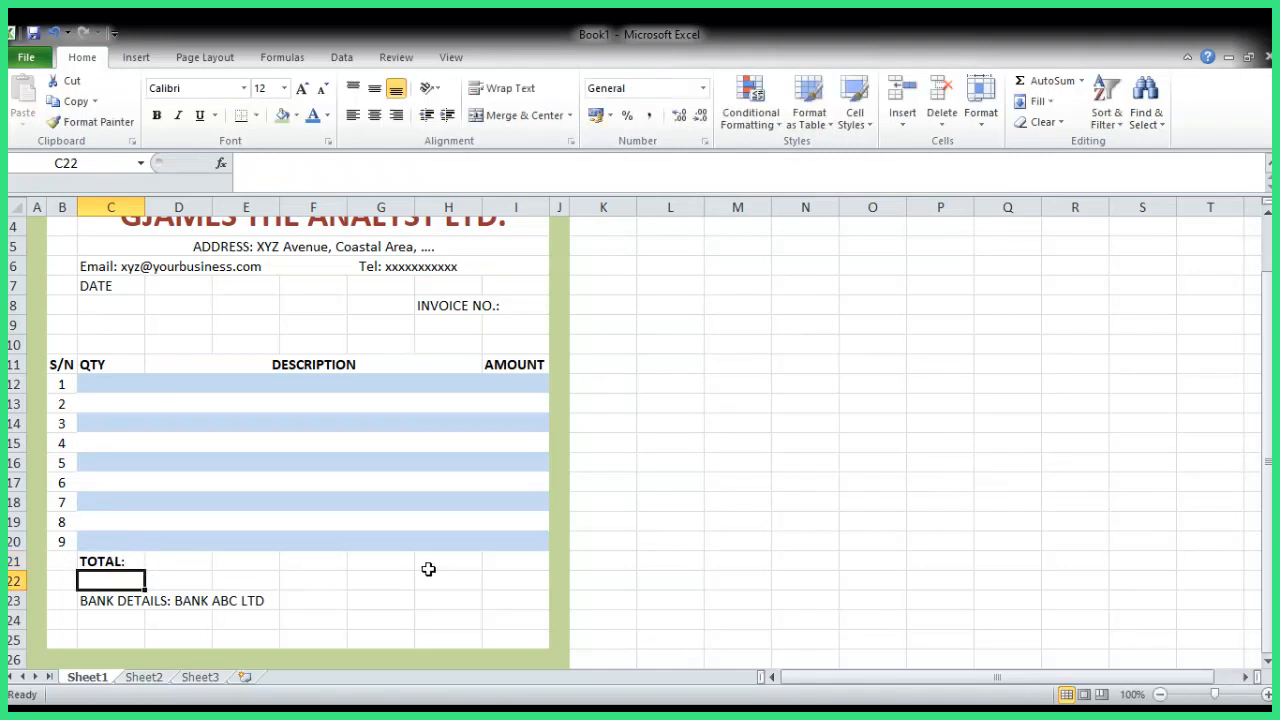
- Fill cells D21:H21 in the total row with white
{"action": "left_click_drag", "start_coordinate": [443, 560], "coordinate": [187, 557]}
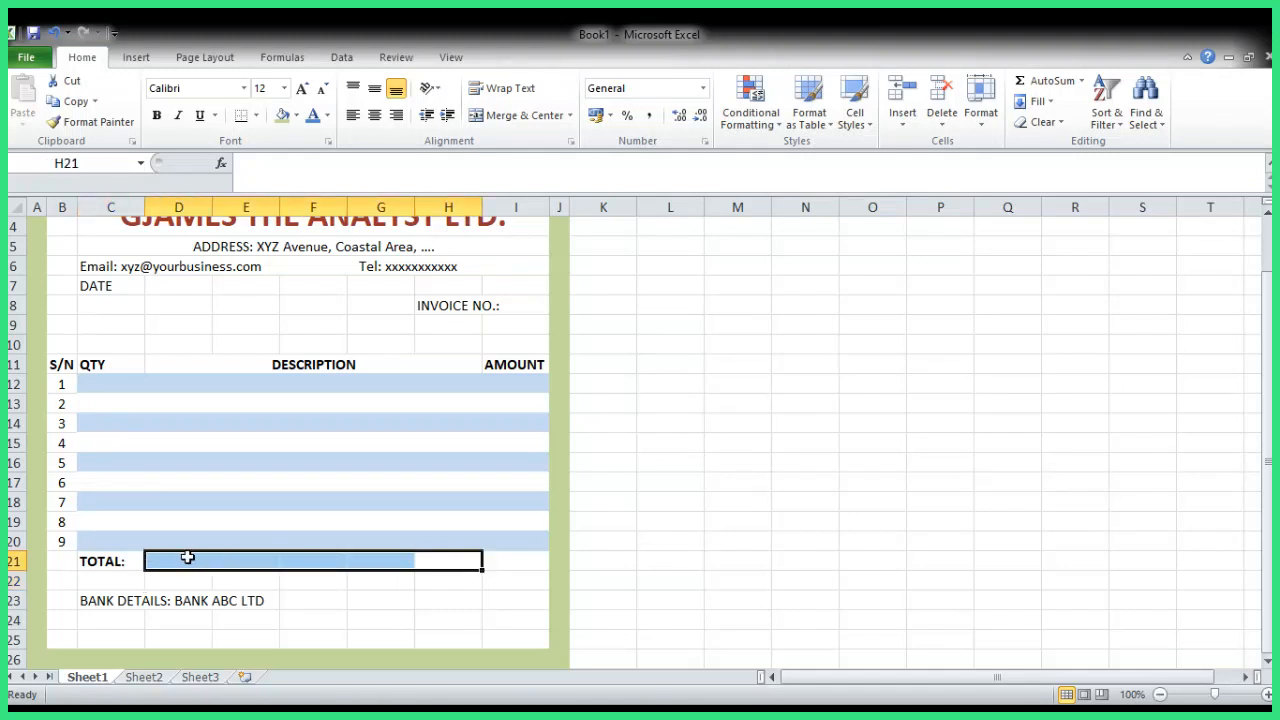
{"action": "left_click", "coordinate": [296, 116]}
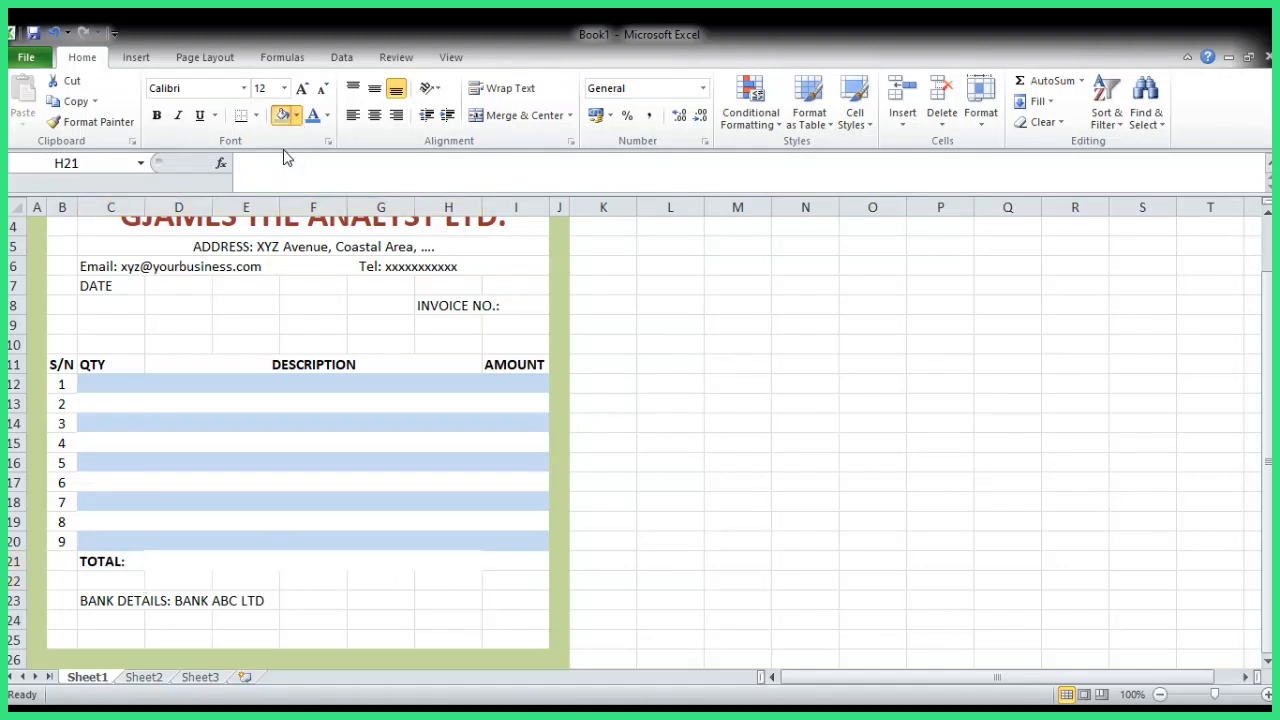
{"action": "left_click", "coordinate": [285, 158]}
{"action": "left_click", "coordinate": [800, 498]}
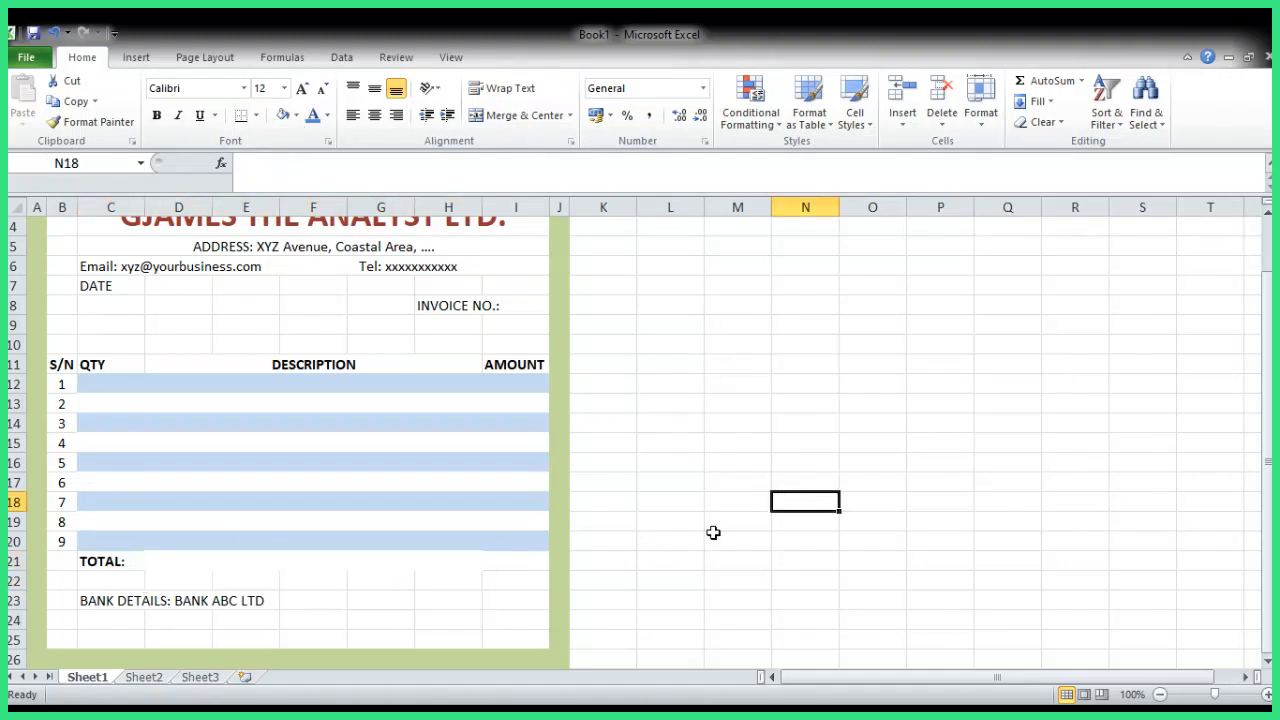
- Enter =SUM(I12:I20) in I21 to total the amounts and apply the comma number style to it
{"action": "double_click", "coordinate": [517, 559]}
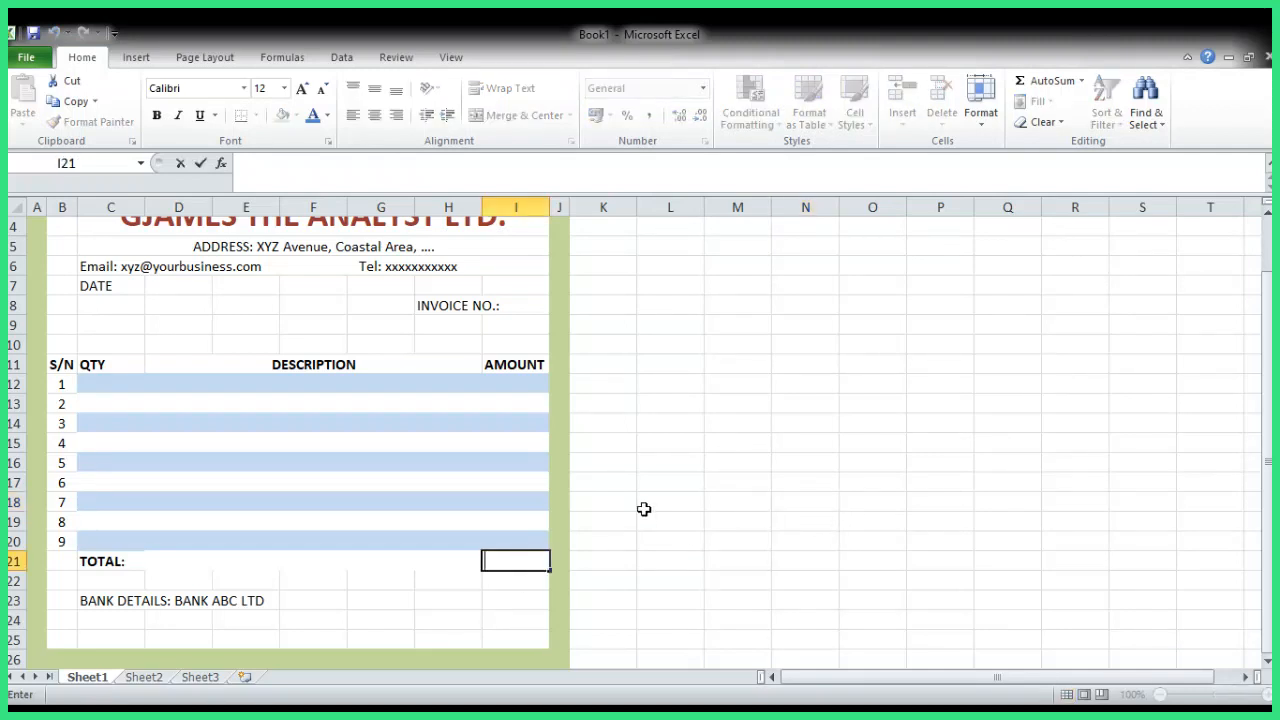
{"action": "type", "text": "=SU,"}
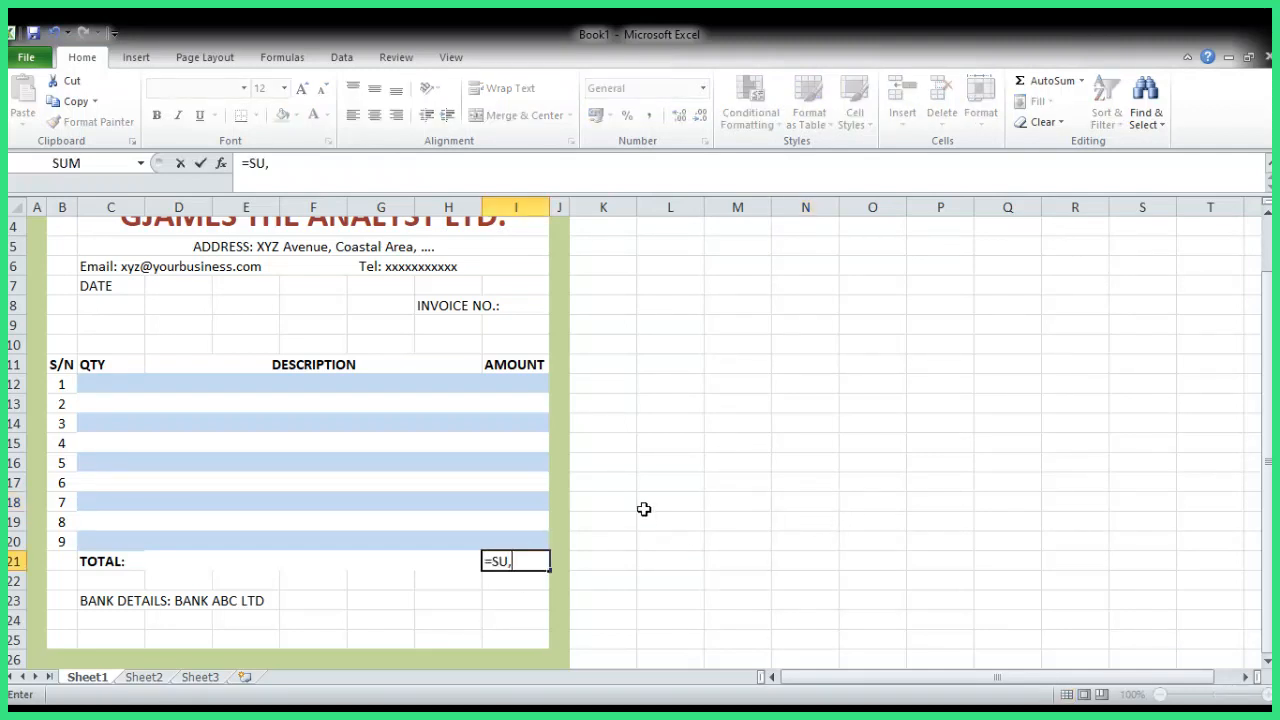
{"action": "key", "text": "BackSpace"}
{"action": "type", "text": "M("}
{"action": "left_click_drag", "start_coordinate": [517, 380], "coordinate": [528, 534]}
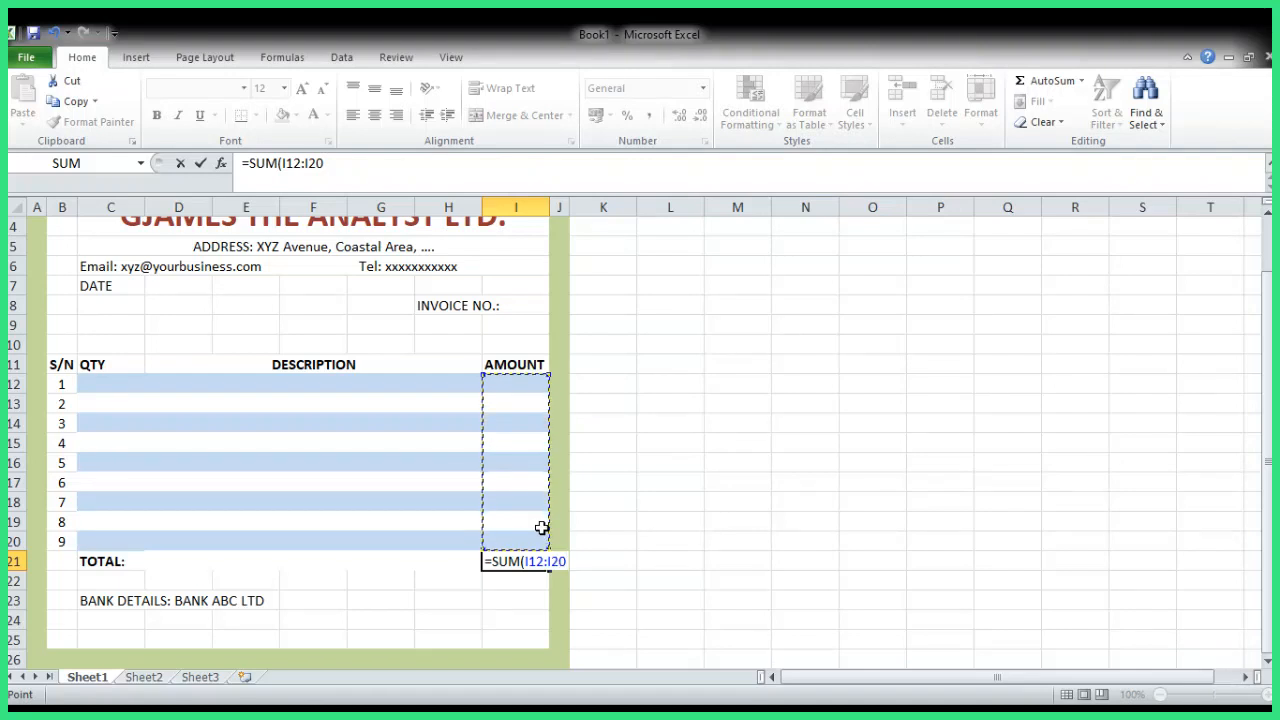
{"action": "key", "text": "Return"}
{"action": "left_click", "coordinate": [508, 562]}
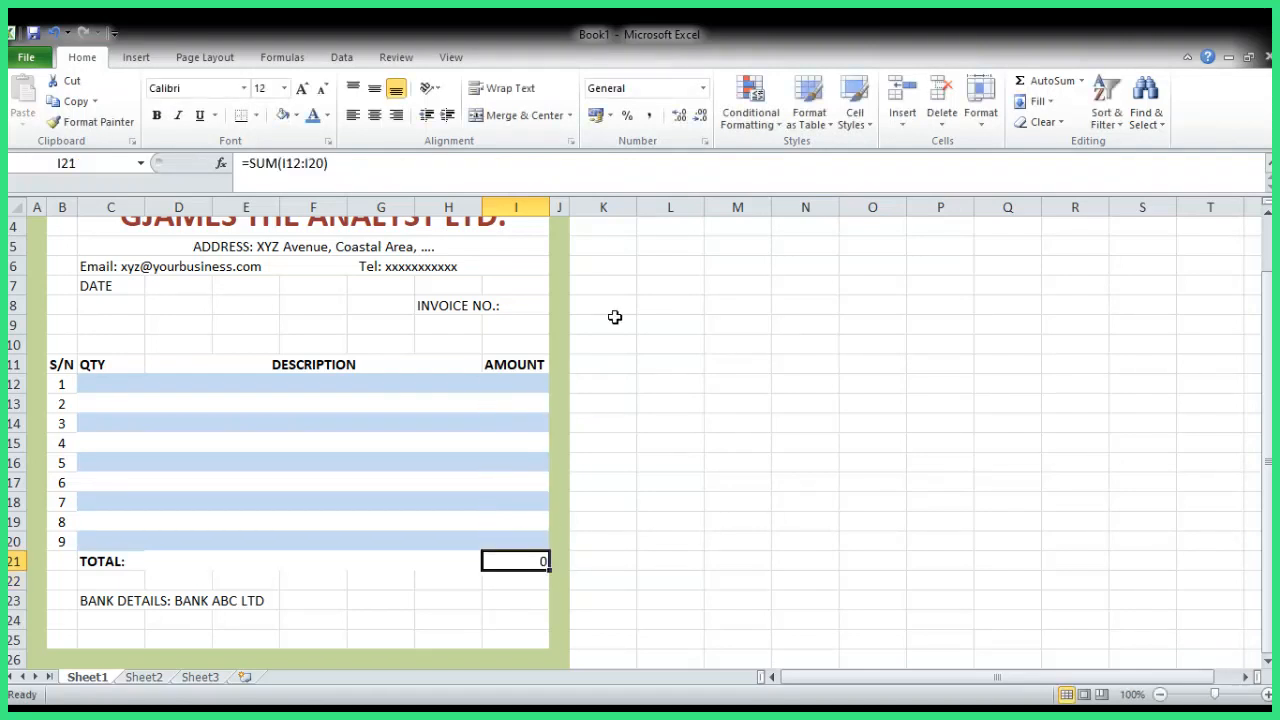
{"action": "left_click", "coordinate": [648, 117]}
- Enter 2000 as the first item's amount in I12 and set the font colour of I12:I20 to black
{"action": "left_click", "coordinate": [511, 383]}
{"action": "type", "text": "2000"}
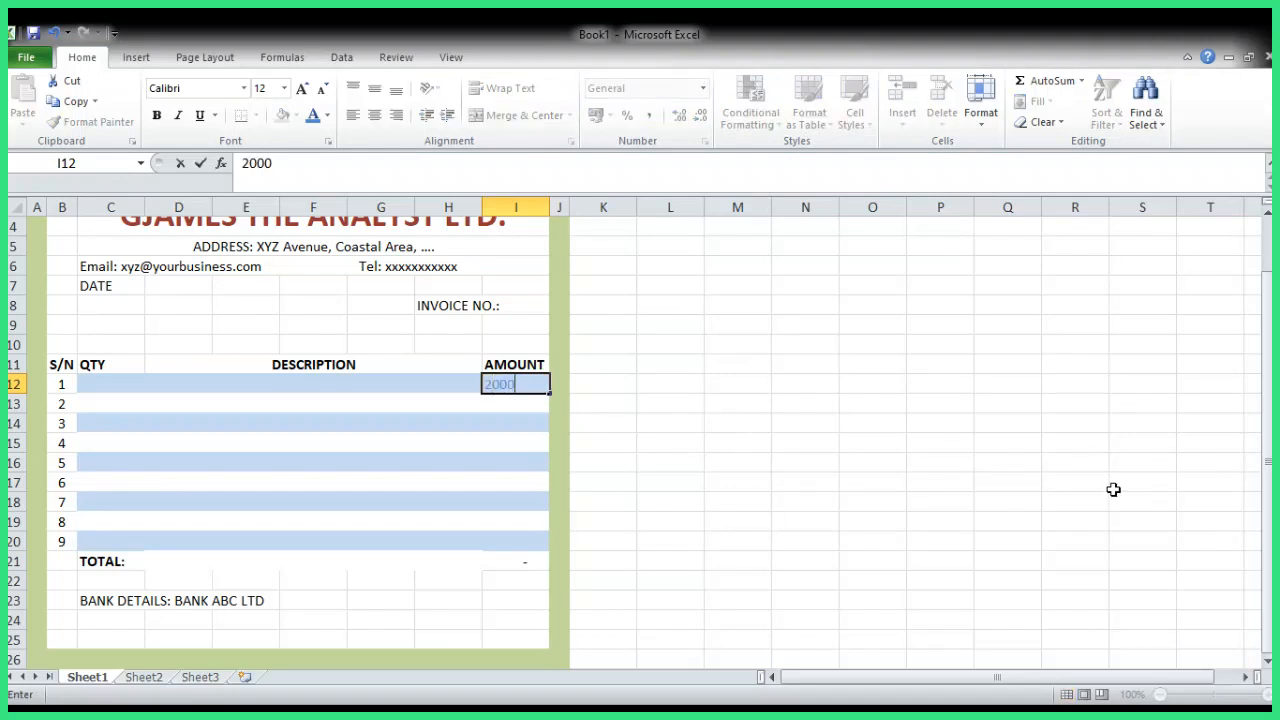
{"action": "key", "text": "Return"}
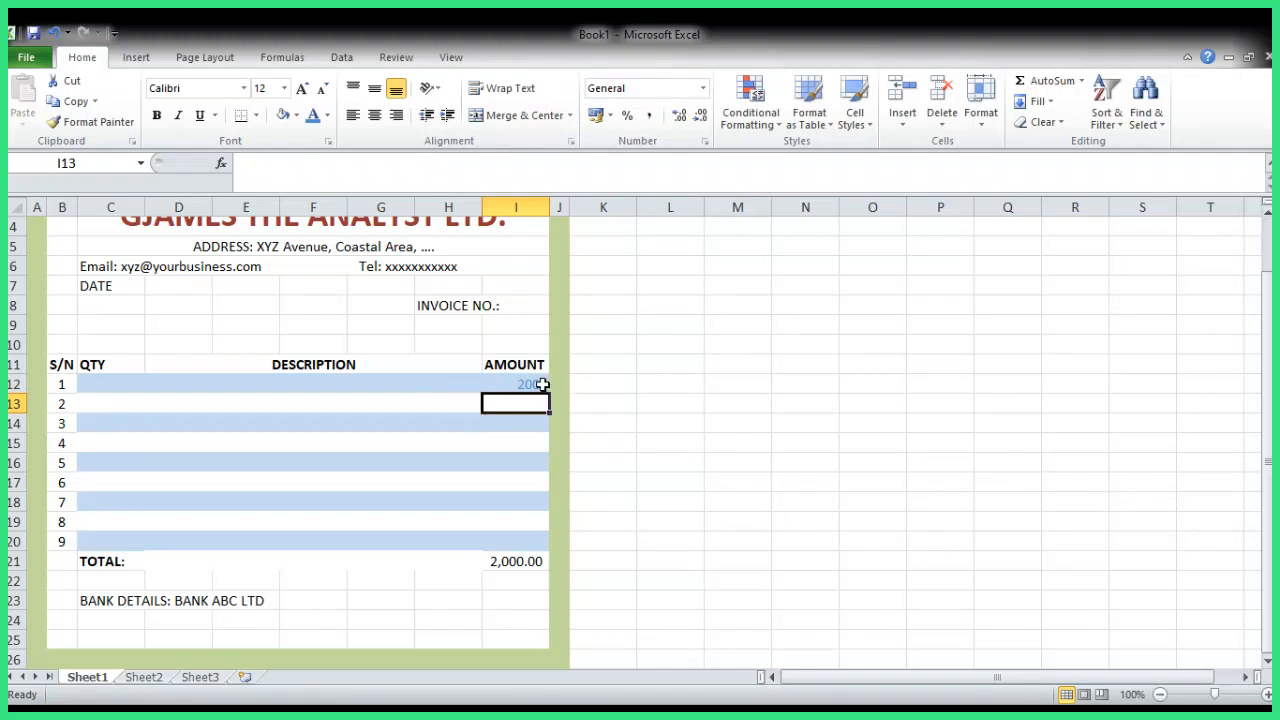
{"action": "left_click_drag", "start_coordinate": [524, 385], "coordinate": [537, 539]}
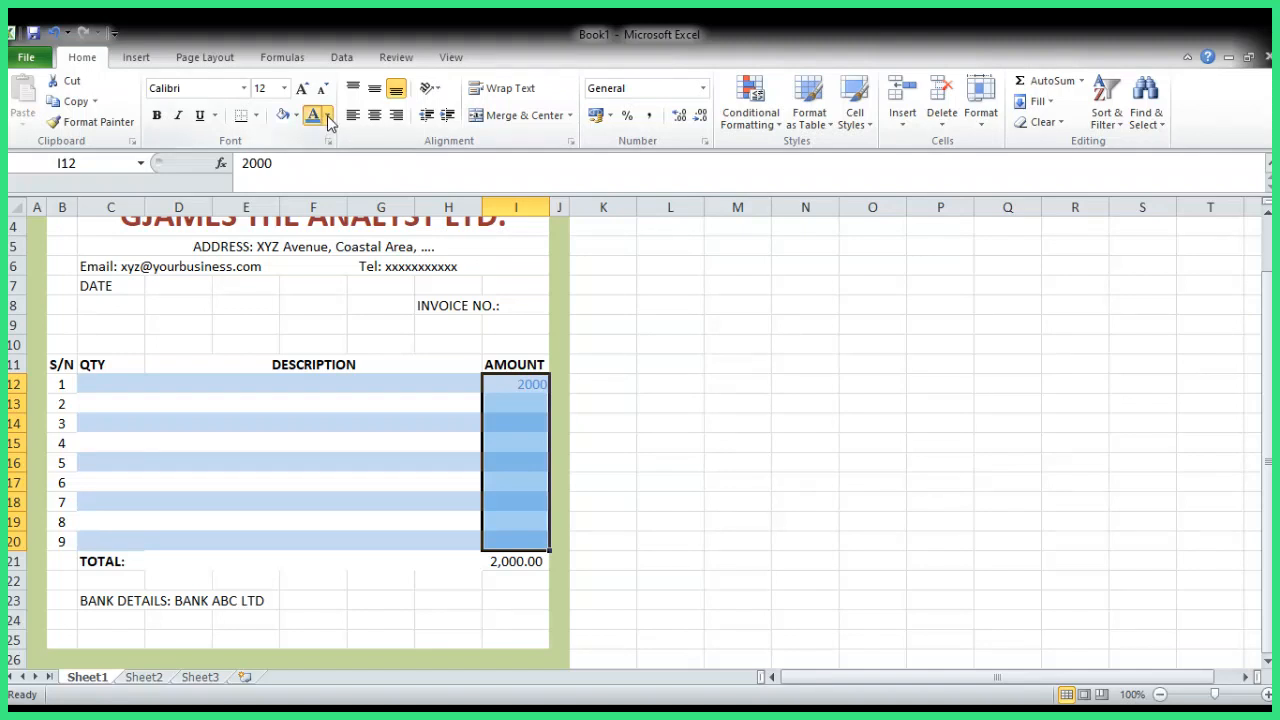
{"action": "left_click", "coordinate": [665, 326]}
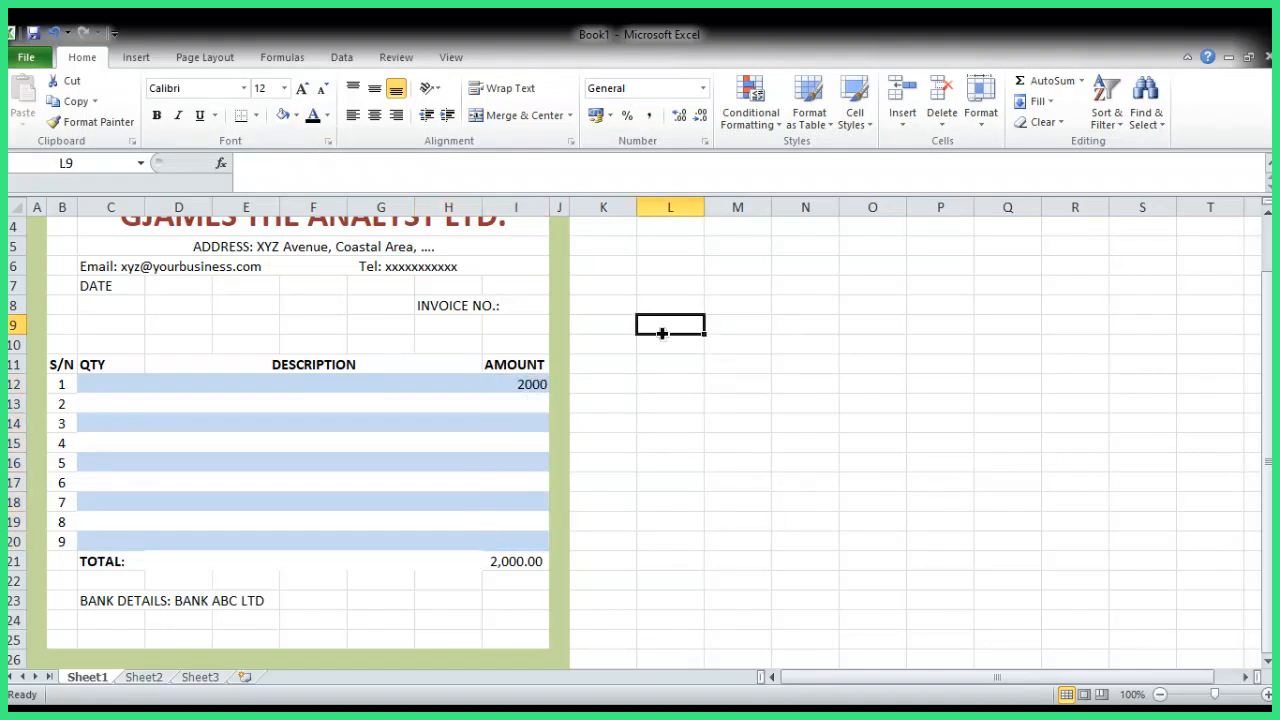
- Enter the amounts 5000 in I13 and 3889 in I14 for the second and third items
{"action": "left_click", "coordinate": [528, 404]}
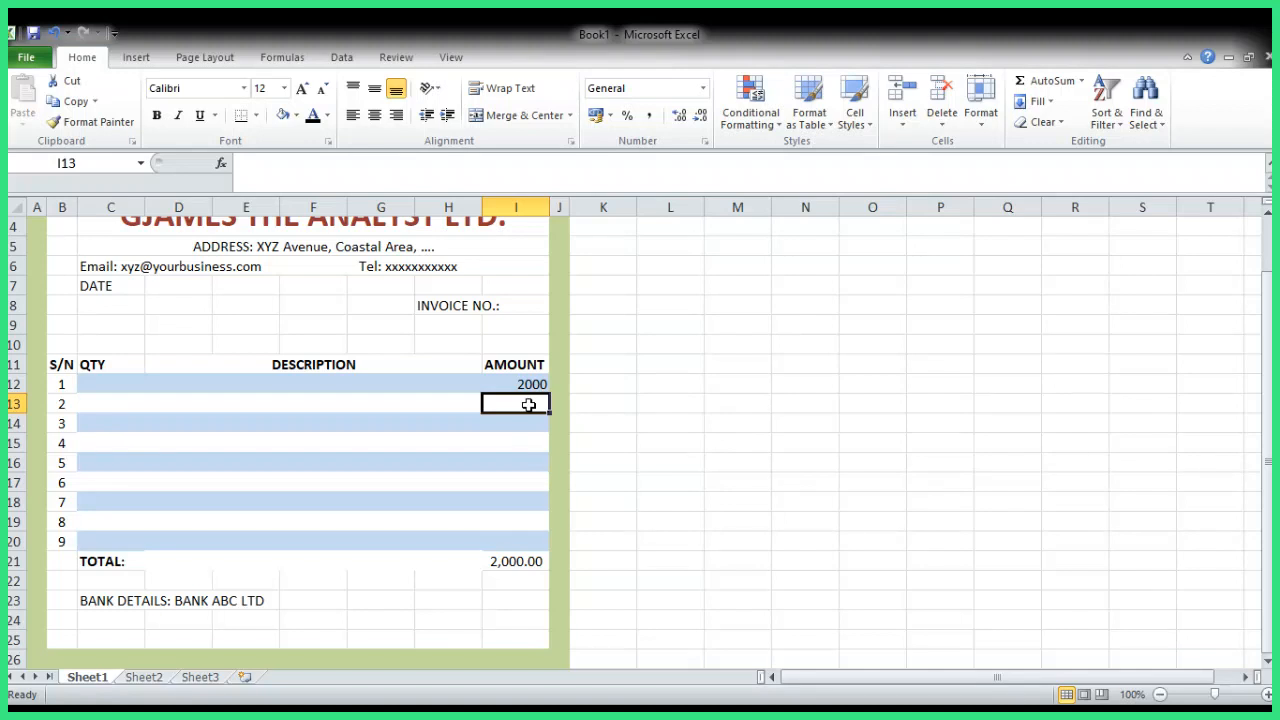
{"action": "type", "text": "5000"}
{"action": "key", "text": "Return"}
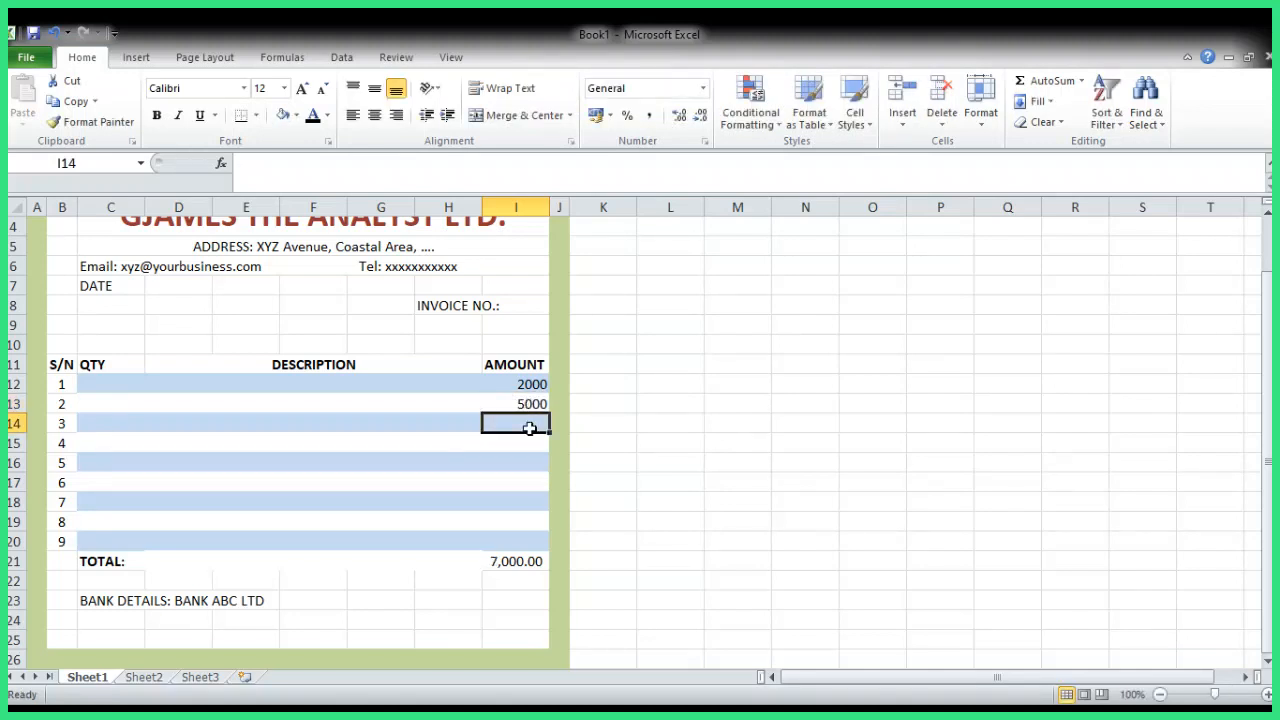
{"action": "type", "text": "3889"}
{"action": "key", "text": "Return"}
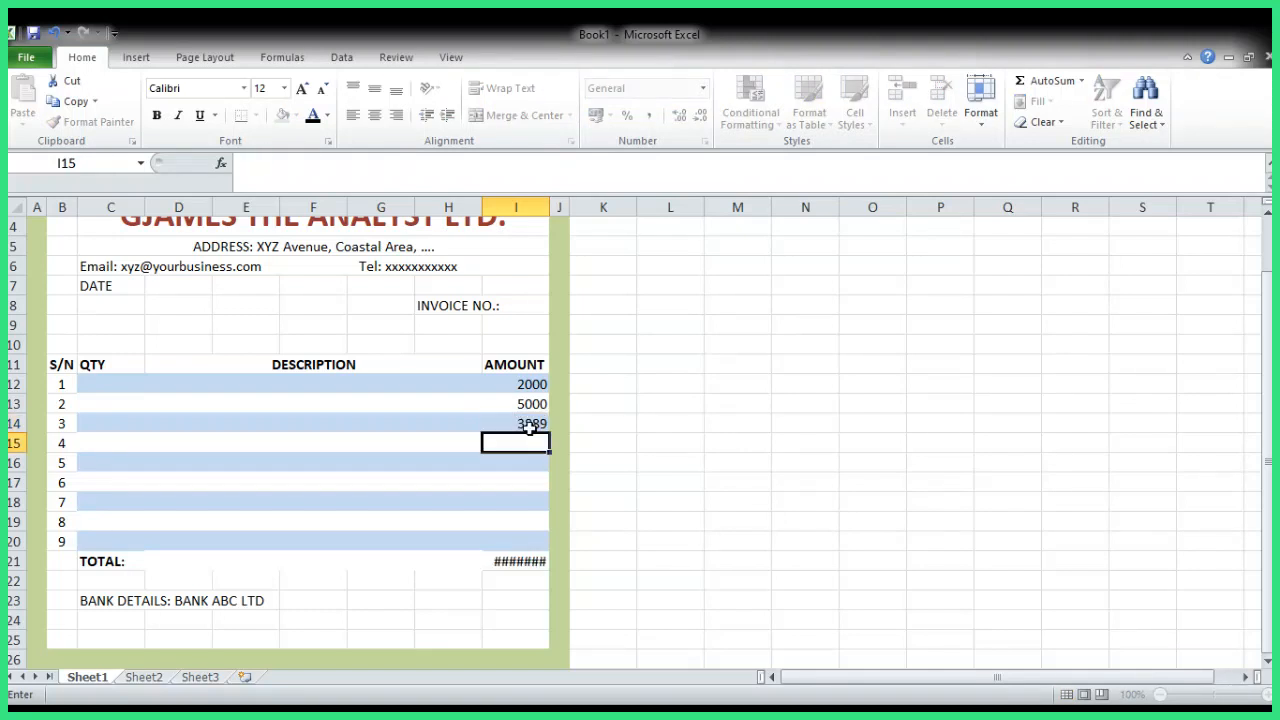
- Auto-fit the width of column I to its contents so the total in I21 displays in full
{"action": "double_click", "coordinate": [551, 207]}
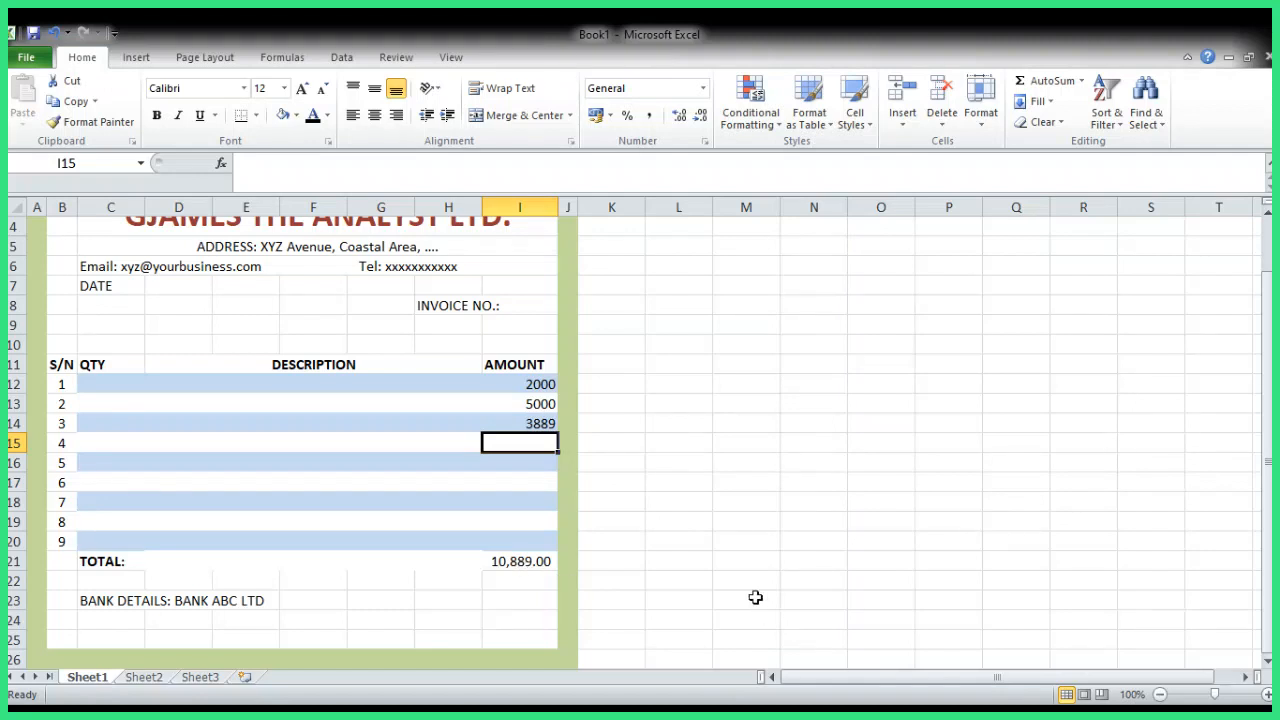
{"action": "left_click", "coordinate": [521, 560]}
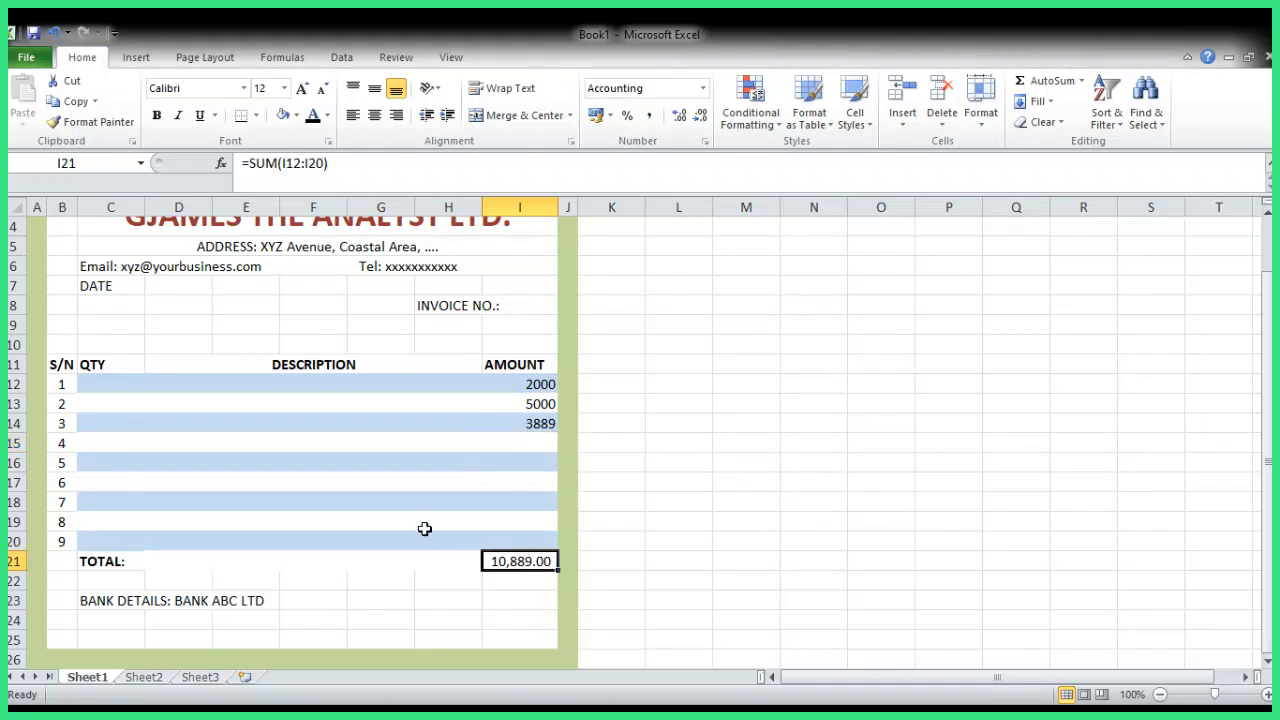
{"action": "scroll", "coordinate": [423, 529], "scroll_direction": "up", "scroll_amount": 1}
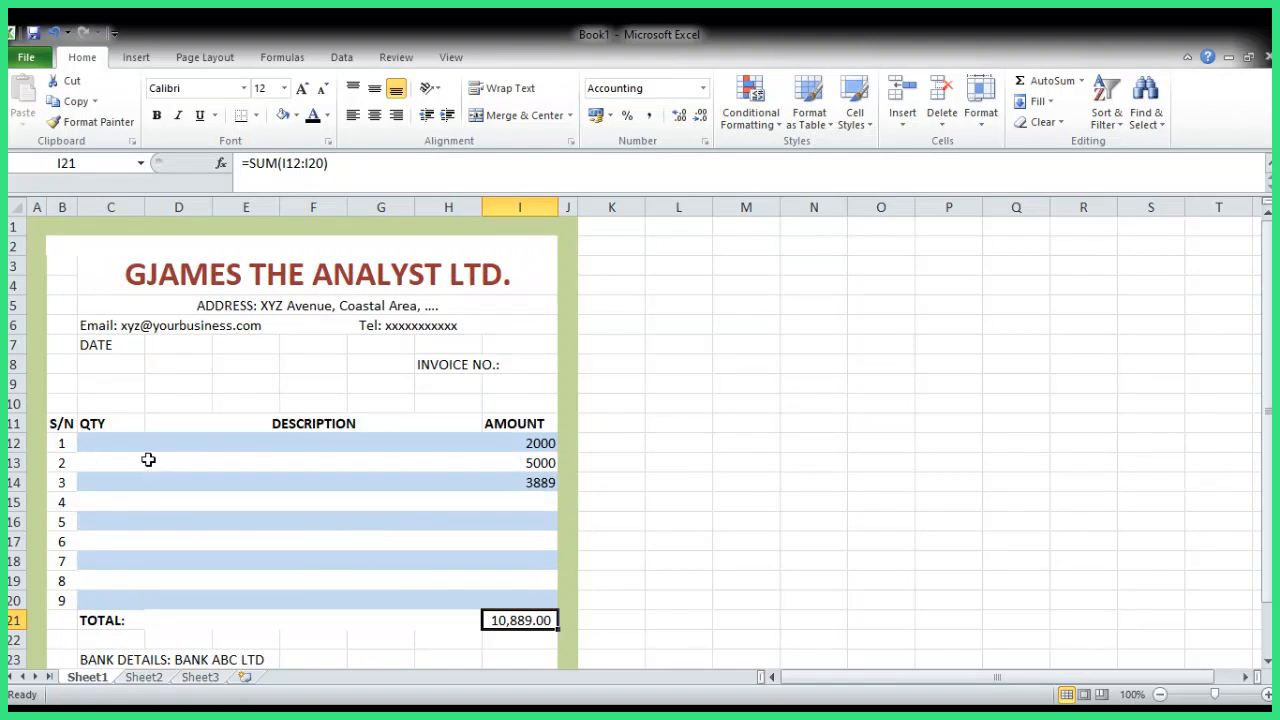
{"action": "left_click", "coordinate": [104, 442]}
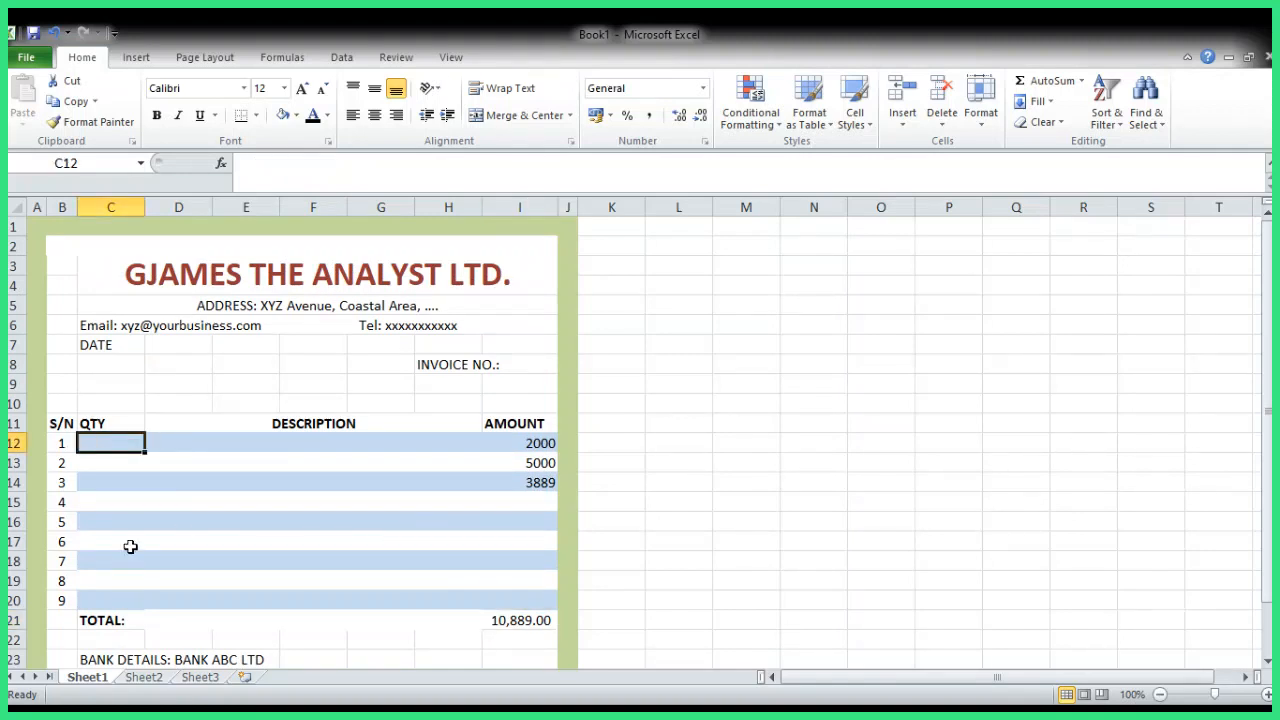
{"action": "left_click", "coordinate": [215, 443]}
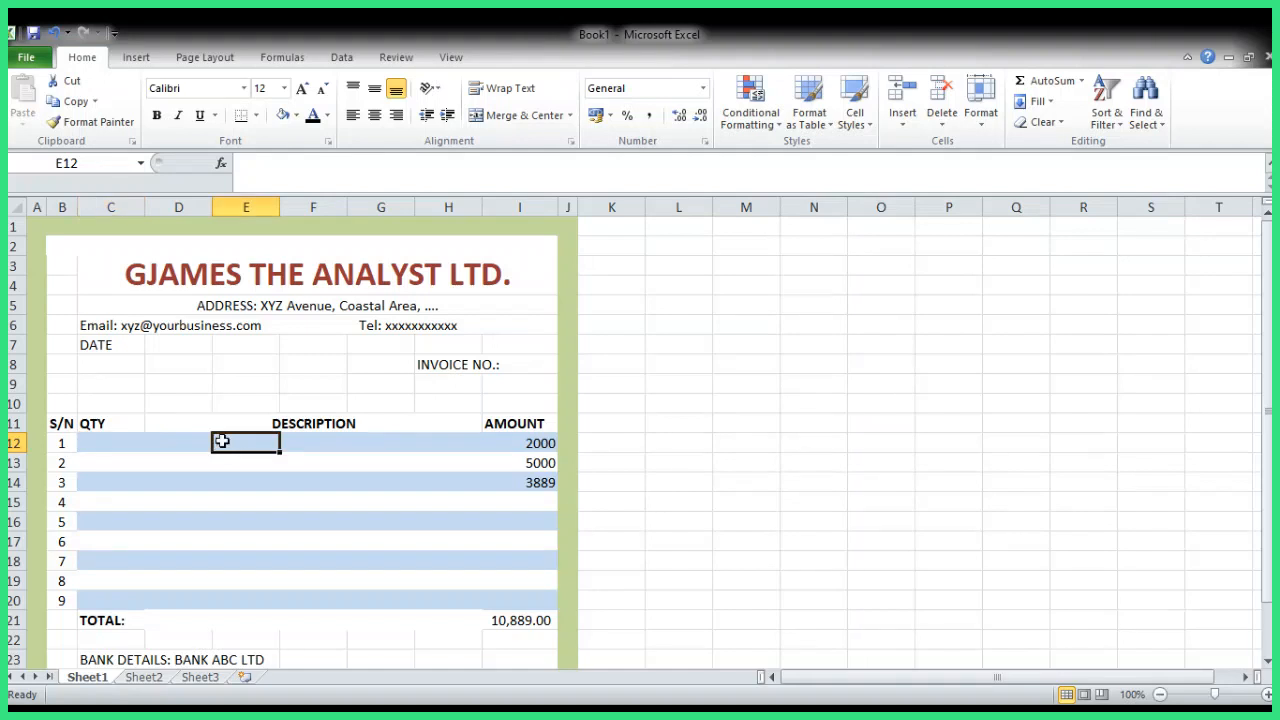
{"action": "left_click_drag", "start_coordinate": [188, 444], "coordinate": [320, 445]}
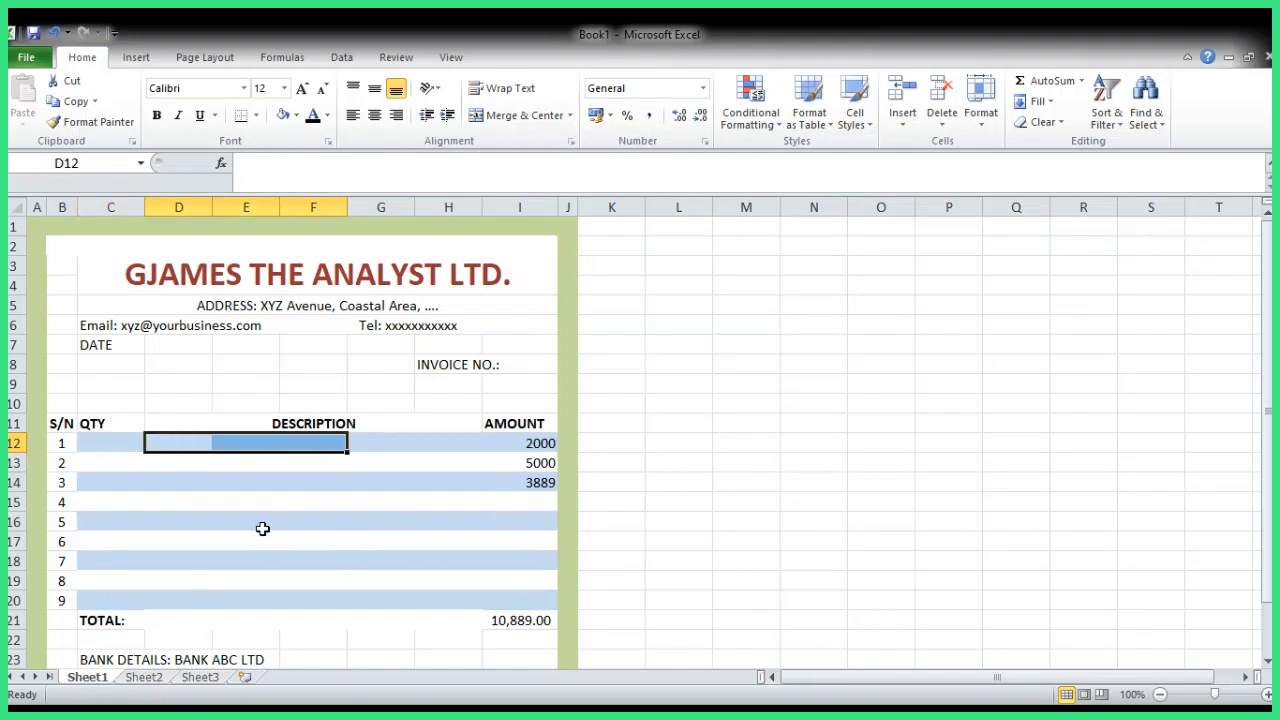
- Move the bank details line from C23 down one row to C24
{"action": "scroll", "coordinate": [226, 547], "scroll_direction": "down", "scroll_amount": 1}
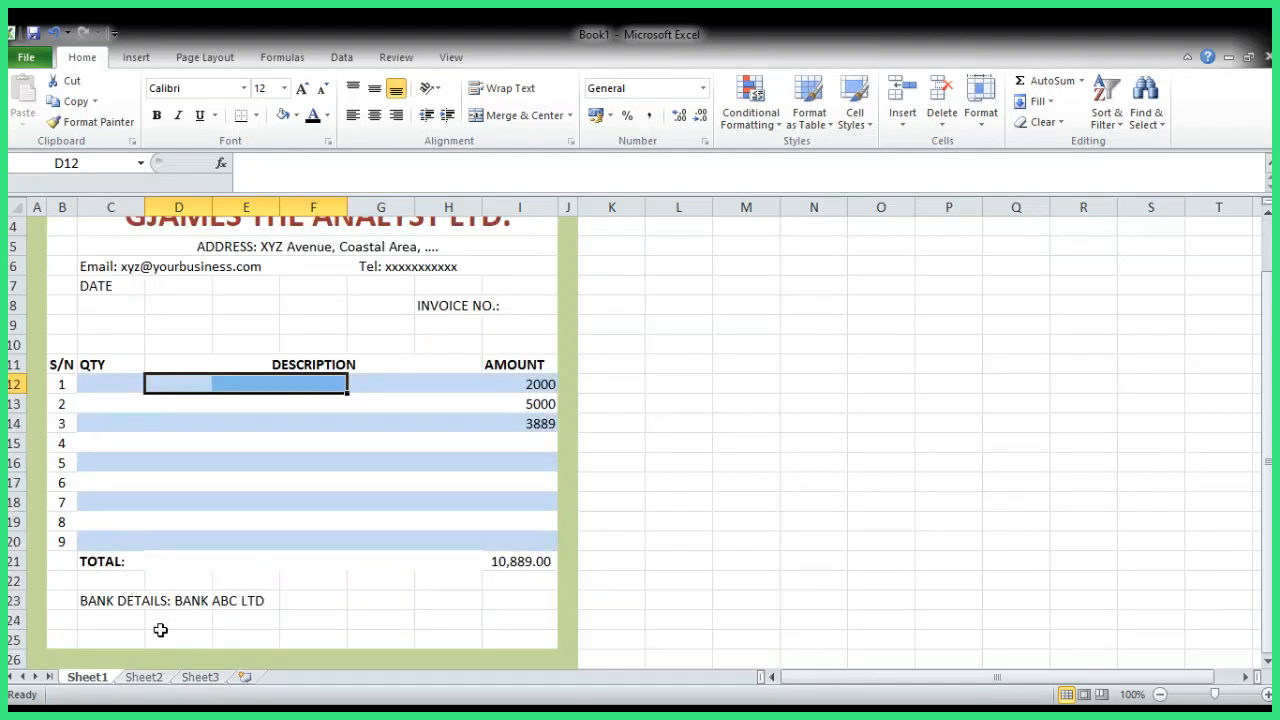
{"action": "left_click", "coordinate": [124, 601]}
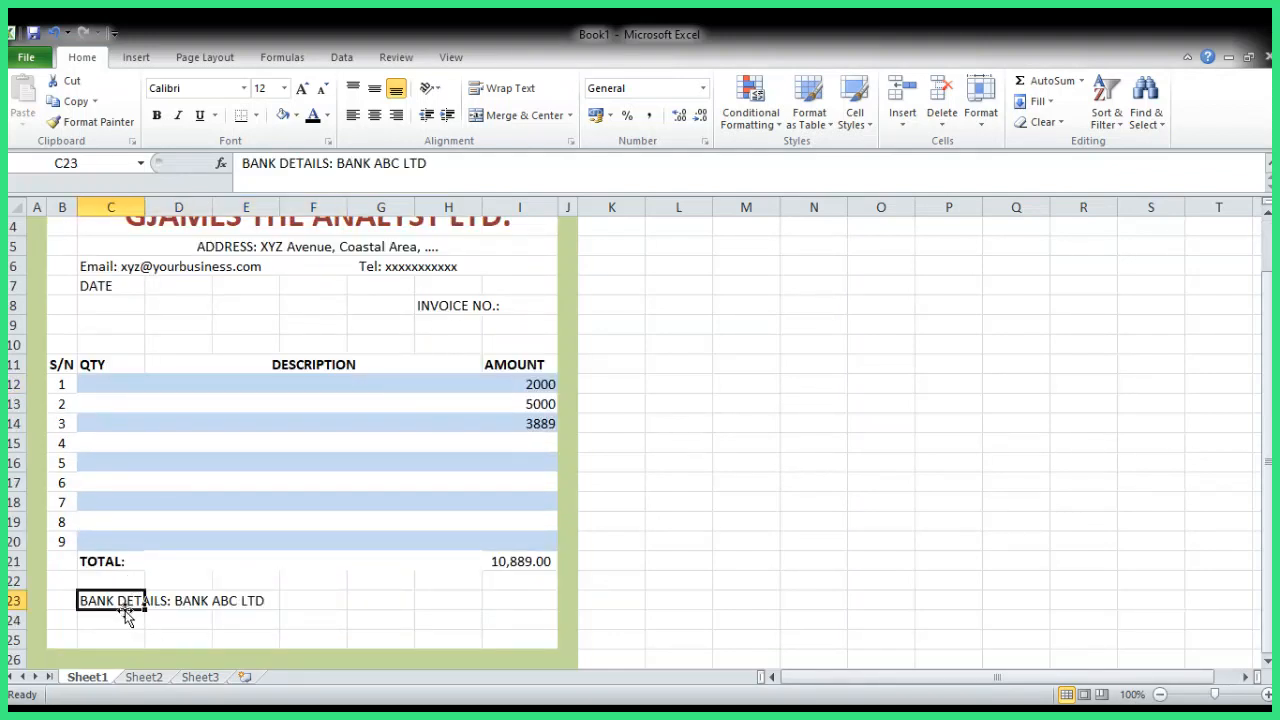
{"action": "left_click_drag", "start_coordinate": [124, 606], "coordinate": [124, 620]}
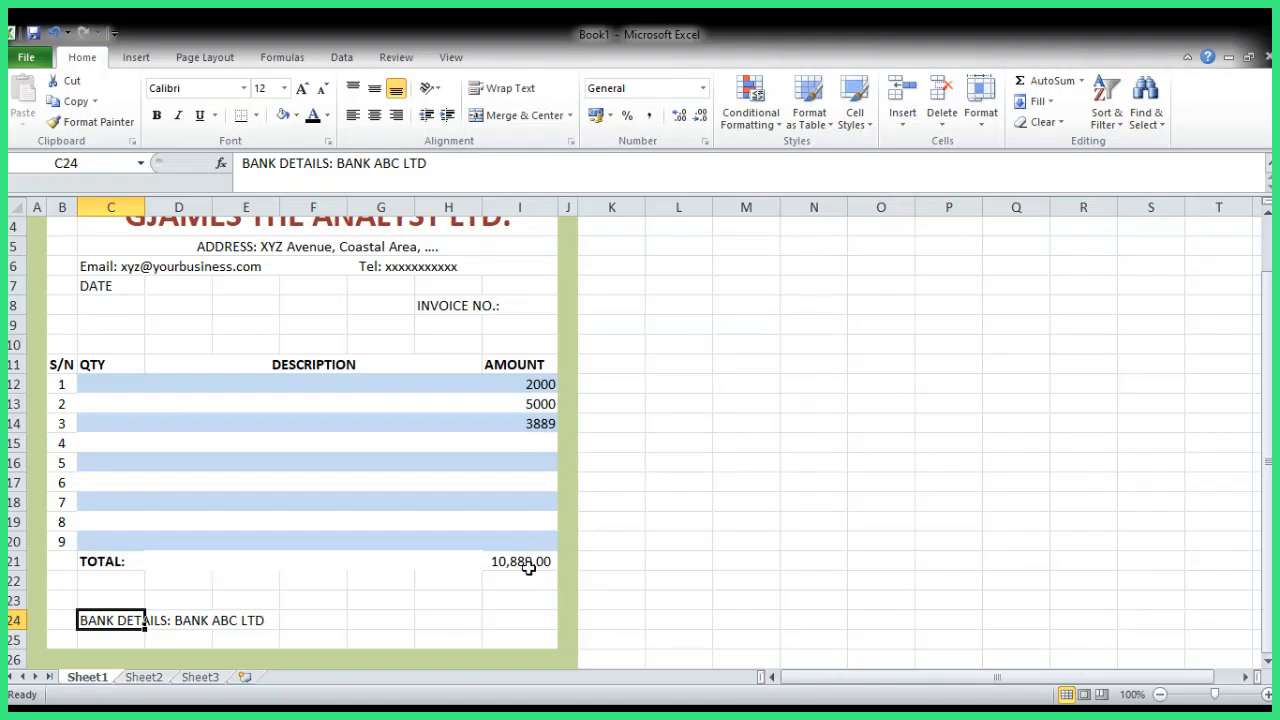
- Enter the total in words as "Ten thousand......................" in C22, directly below the TOTAL label
{"action": "left_click", "coordinate": [107, 583]}
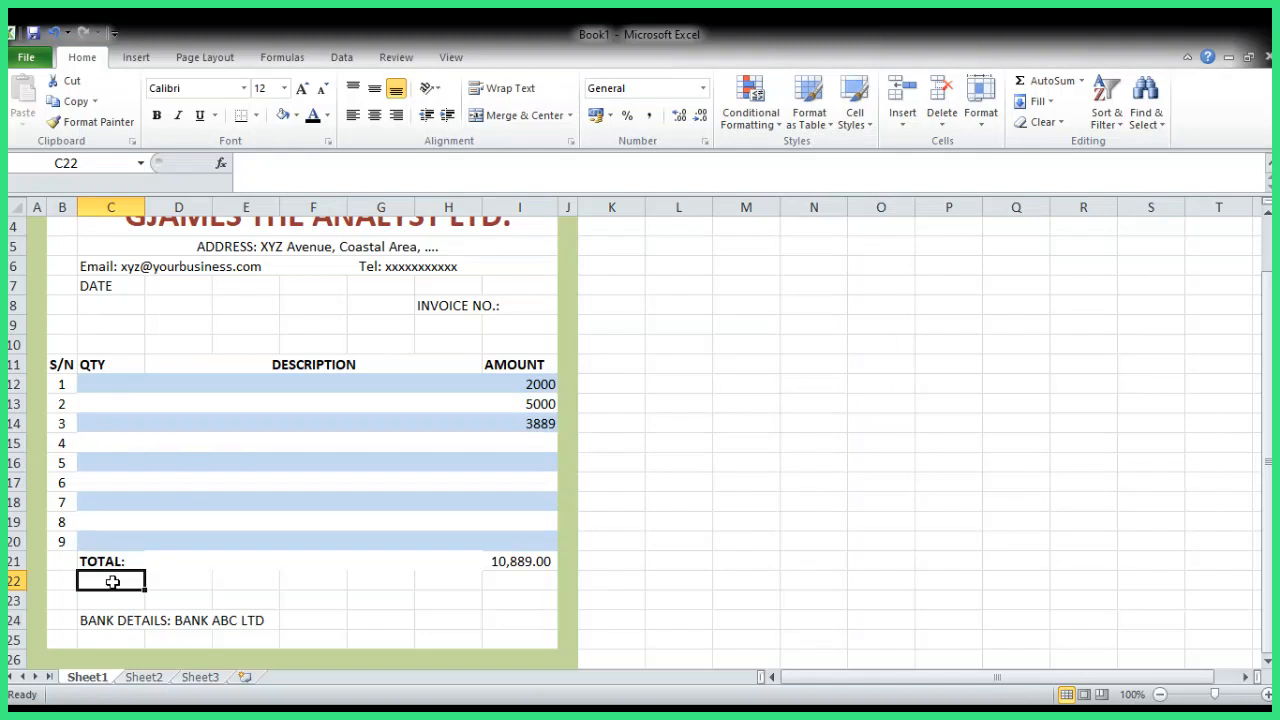
{"action": "type", "text": "teN"}
{"action": "key", "text": "BackSpace"}
{"action": "key", "text": "BackSpace"}
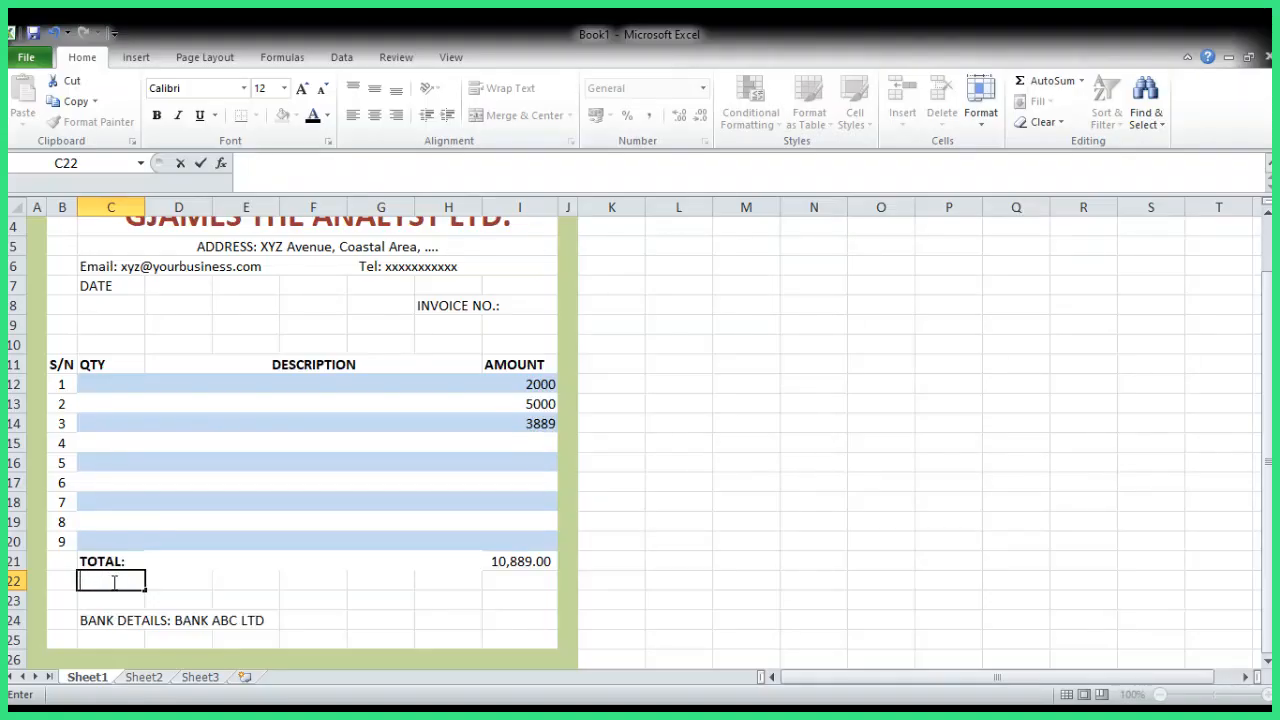
{"action": "type", "text": "Ten thousand"}
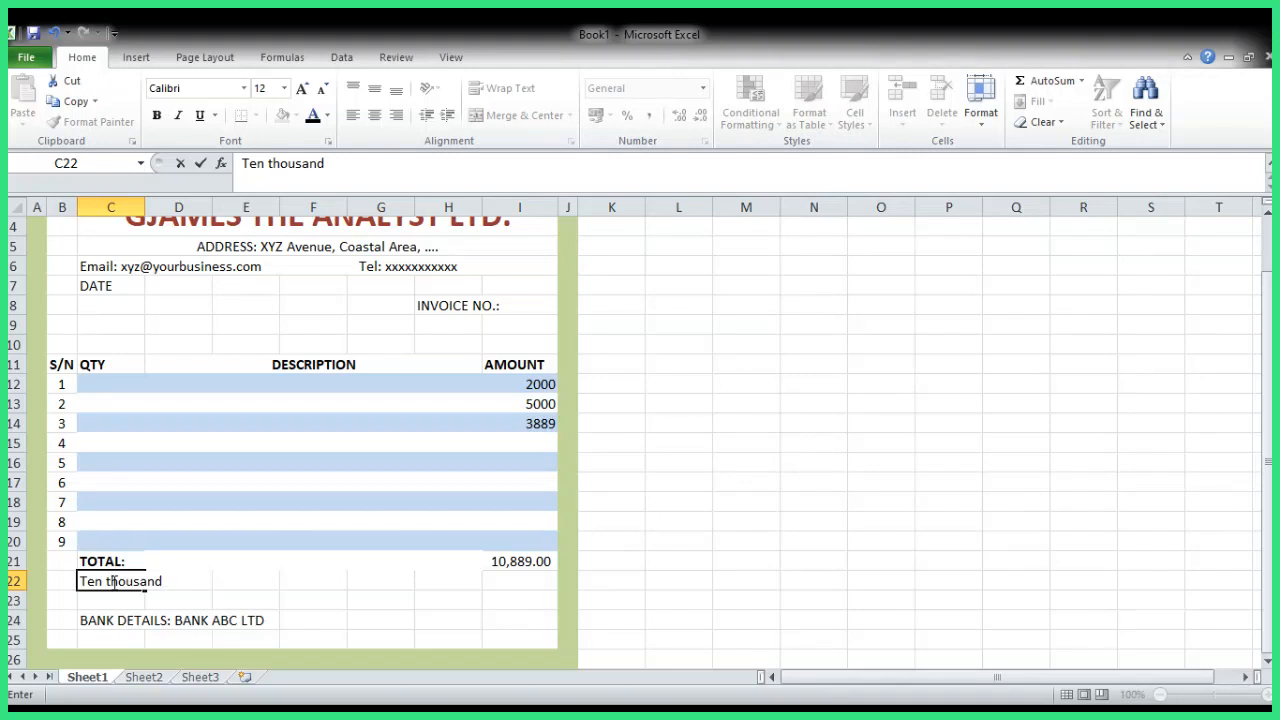
{"action": "type", "text": "......................"}
{"action": "scroll", "coordinate": [420, 631], "scroll_direction": "down", "scroll_amount": 2}
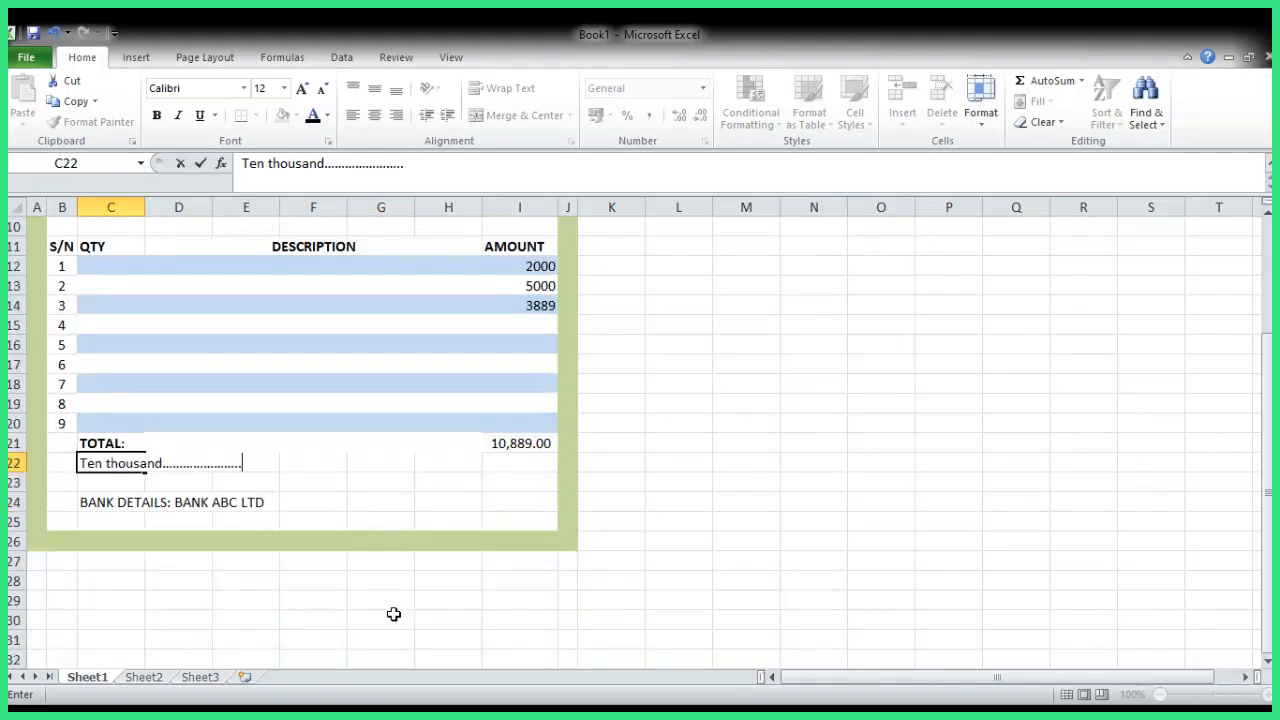
{"action": "scroll", "coordinate": [394, 611], "scroll_direction": "up", "scroll_amount": 3}
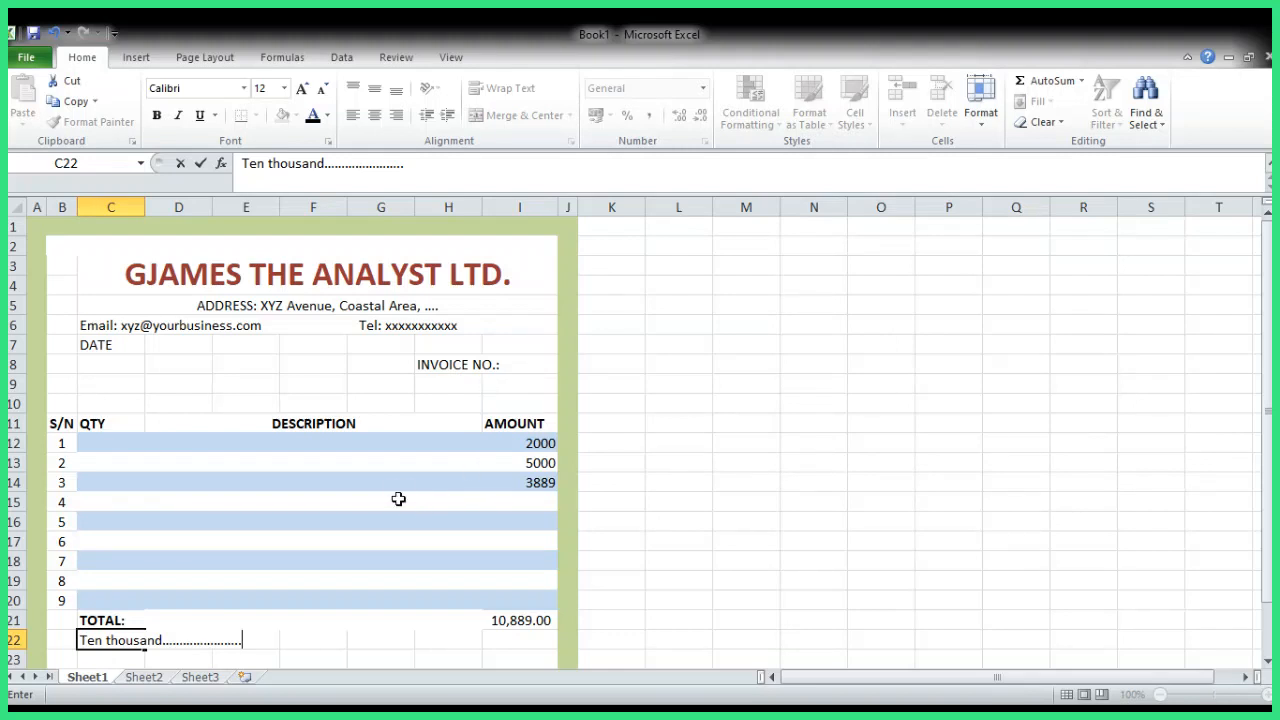
{"action": "scroll", "coordinate": [400, 495], "scroll_direction": "down", "scroll_amount": 4}
{"action": "left_click", "coordinate": [341, 555]}
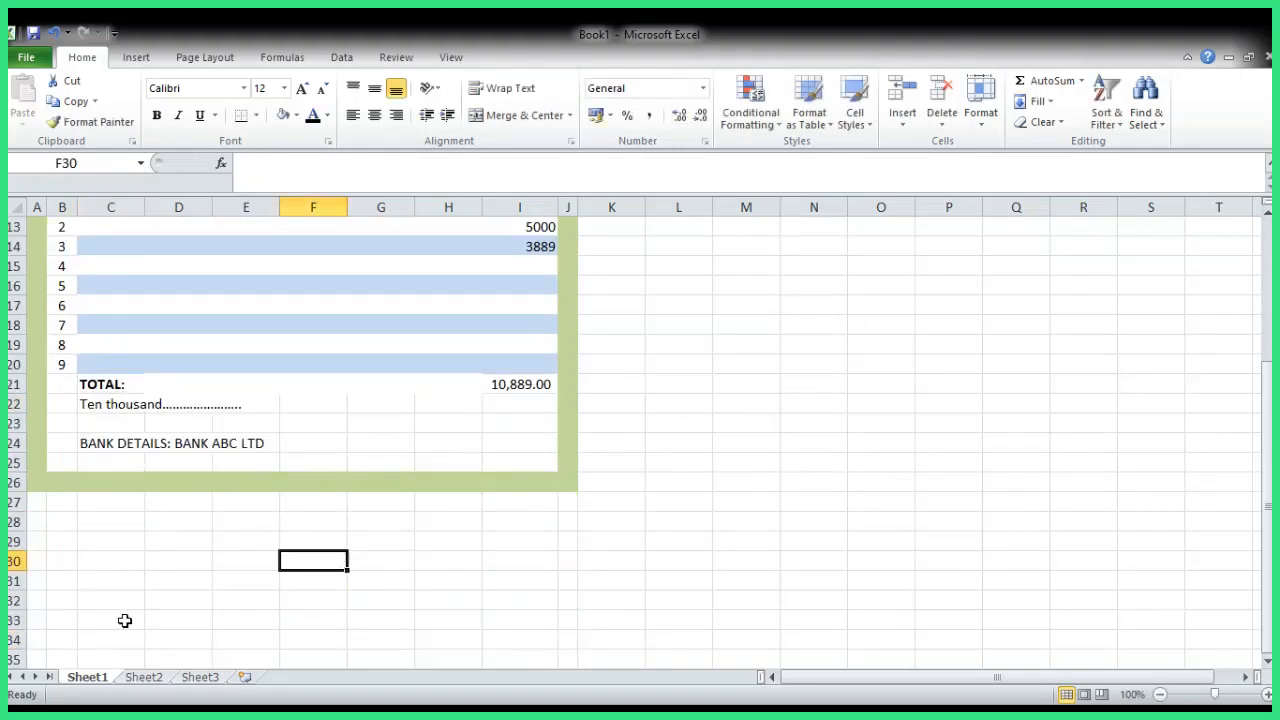
- Copy the entire invoice template including its coloured border, range A1:J26
{"action": "scroll", "coordinate": [123, 620], "scroll_direction": "down", "scroll_amount": 3}
{"action": "scroll", "coordinate": [103, 569], "scroll_direction": "up", "scroll_amount": 7}
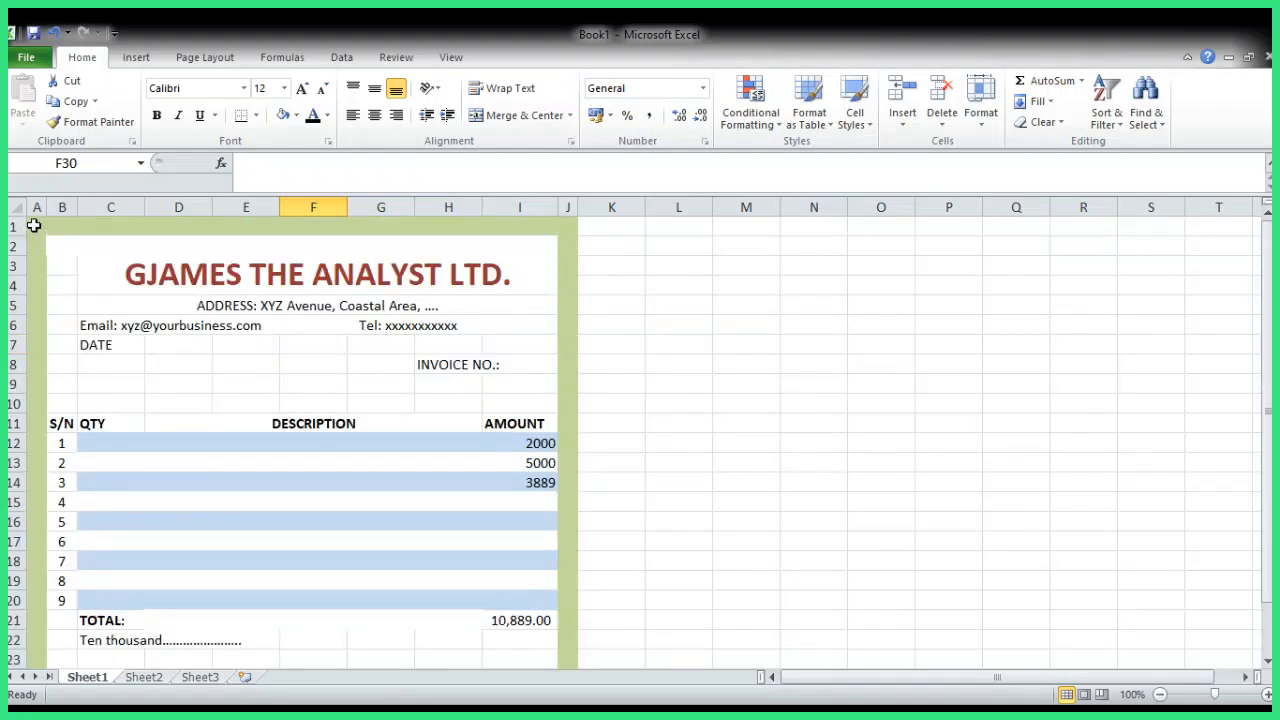
{"action": "left_click_drag", "start_coordinate": [34, 226], "coordinate": [564, 616]}
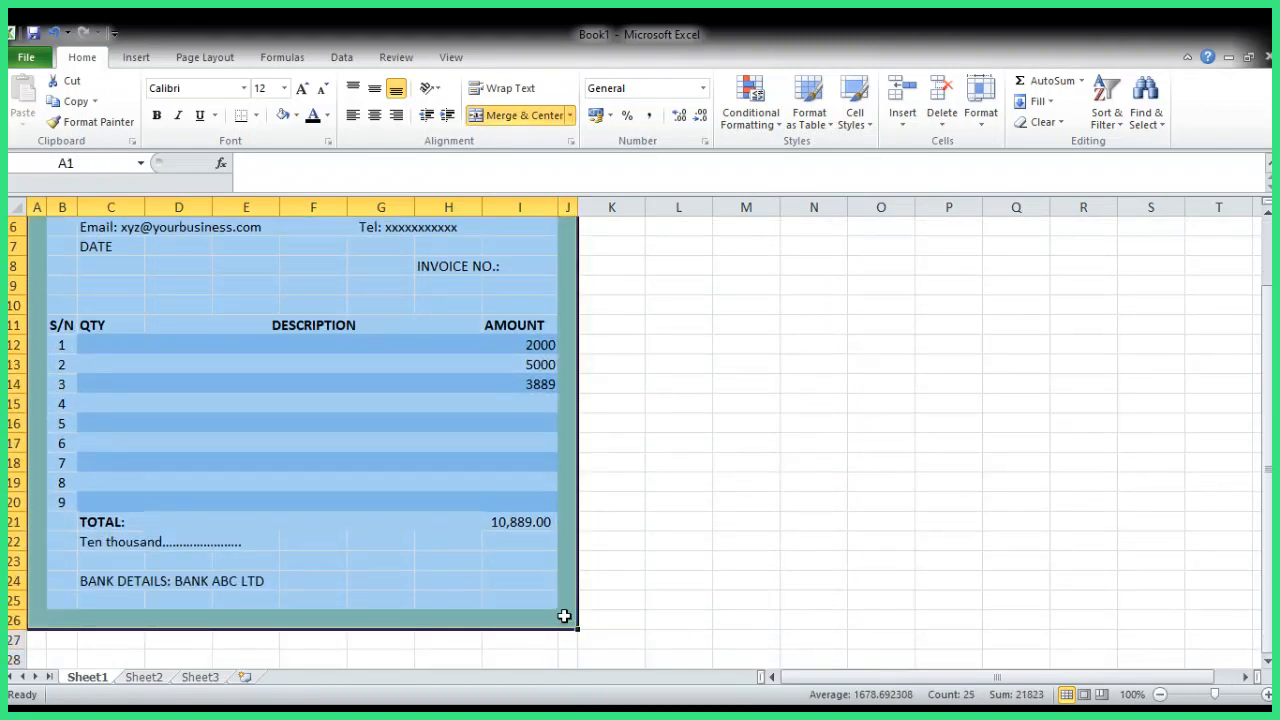
{"action": "key", "text": "ctrl+c"}
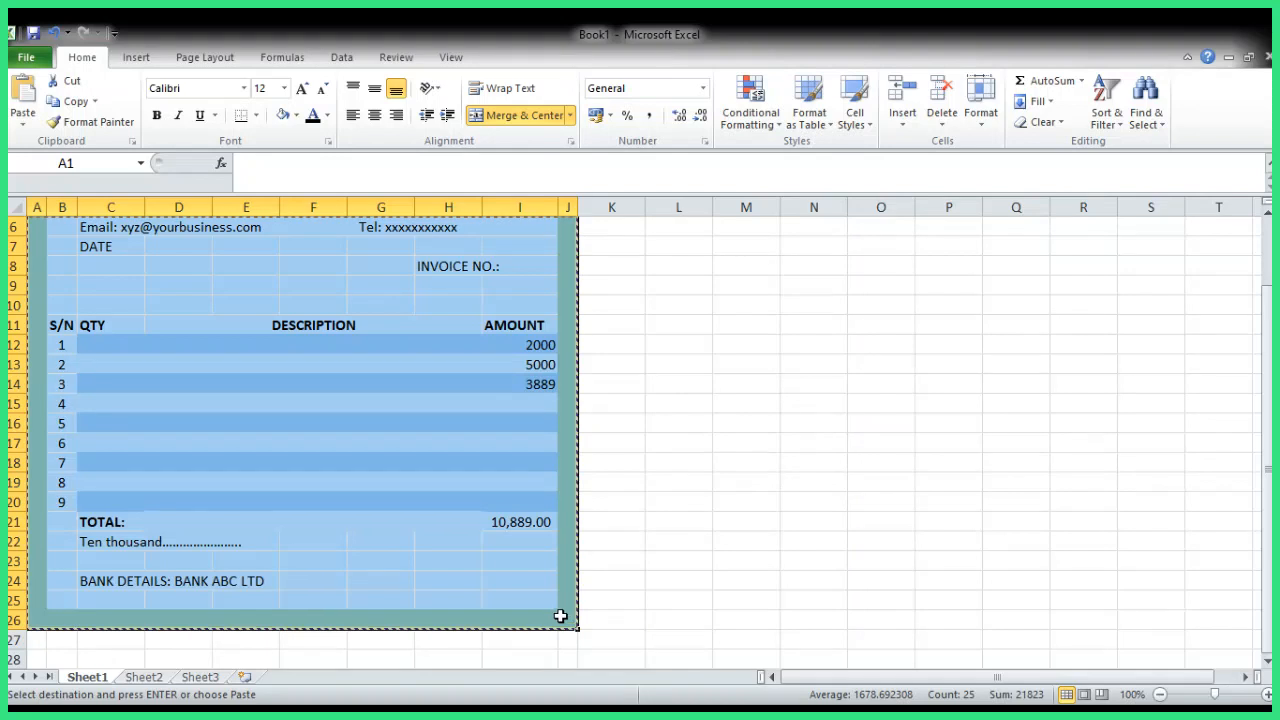